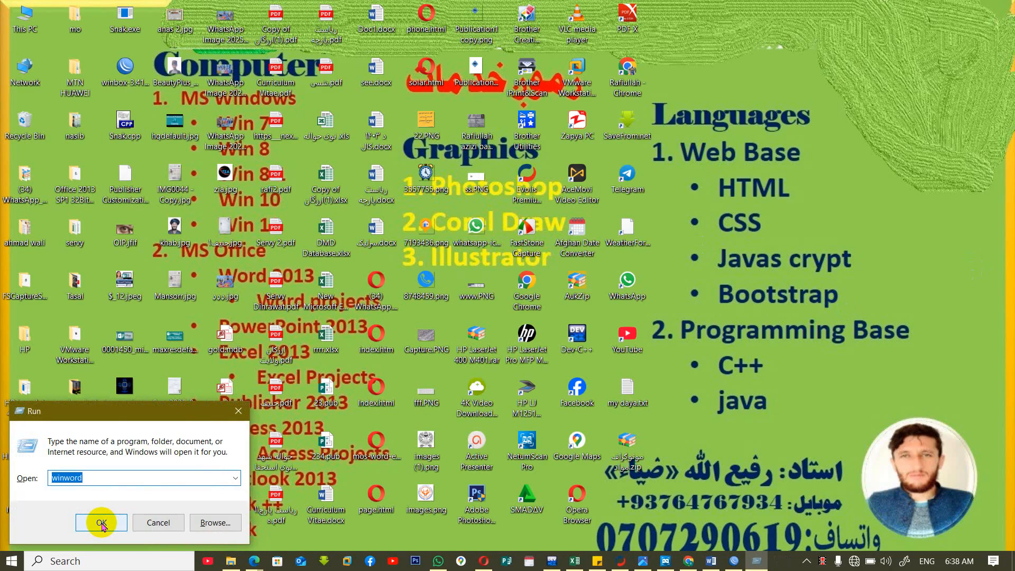
# Try to launch Access from the Run dialog with the command access.
pyautogui.write('acess')
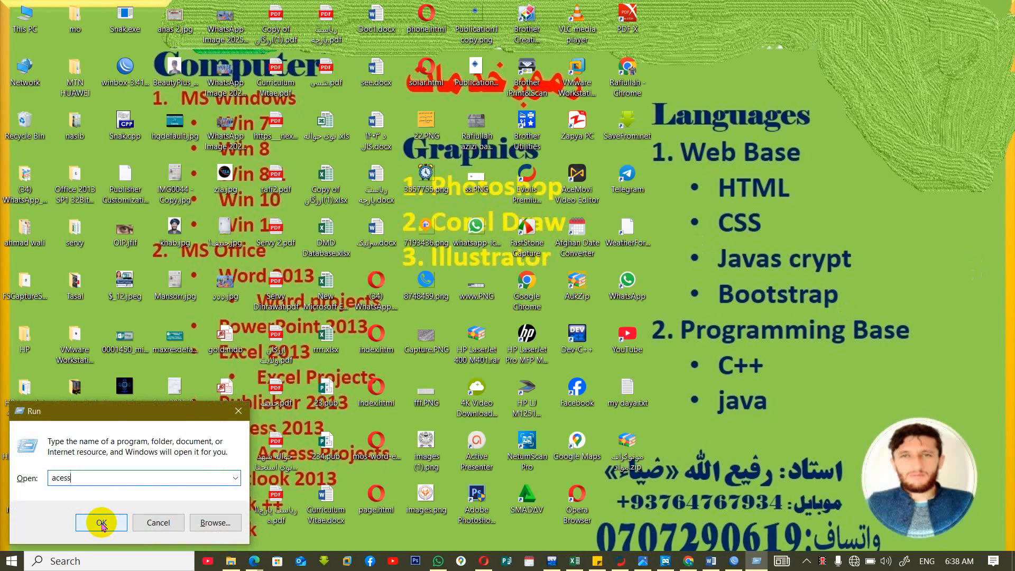
pyautogui.press('BackSpace')
pyautogui.press('BackSpace')
pyautogui.press('BackSpace')
pyautogui.write('cess')
pyautogui.click(101, 522)
pyautogui.press('Return')
# Launch Access from the Run dialog with the command msaccess and dismiss the Office Activation Wizard.
pyautogui.write('msaccess')
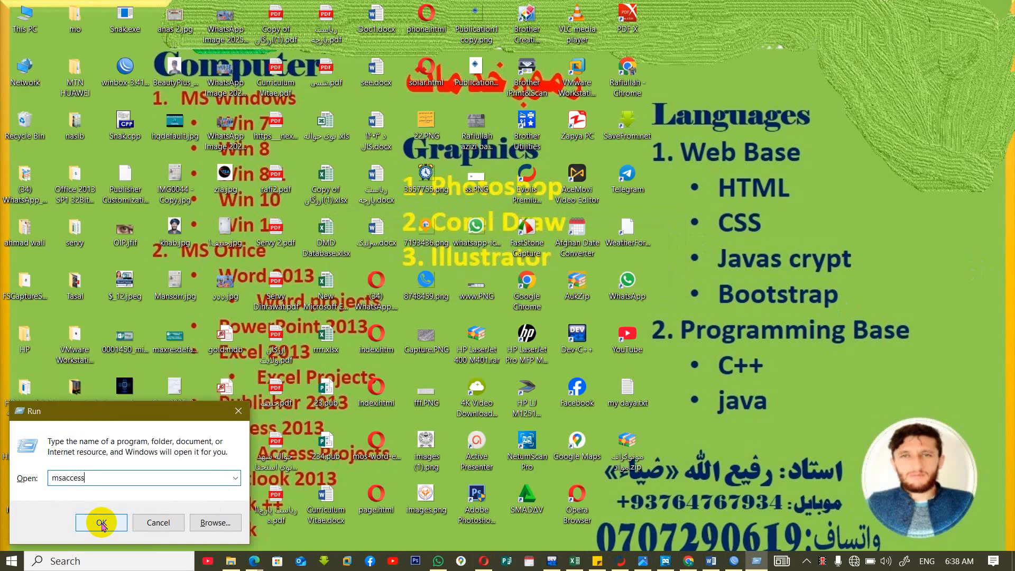
pyautogui.click(101, 522)
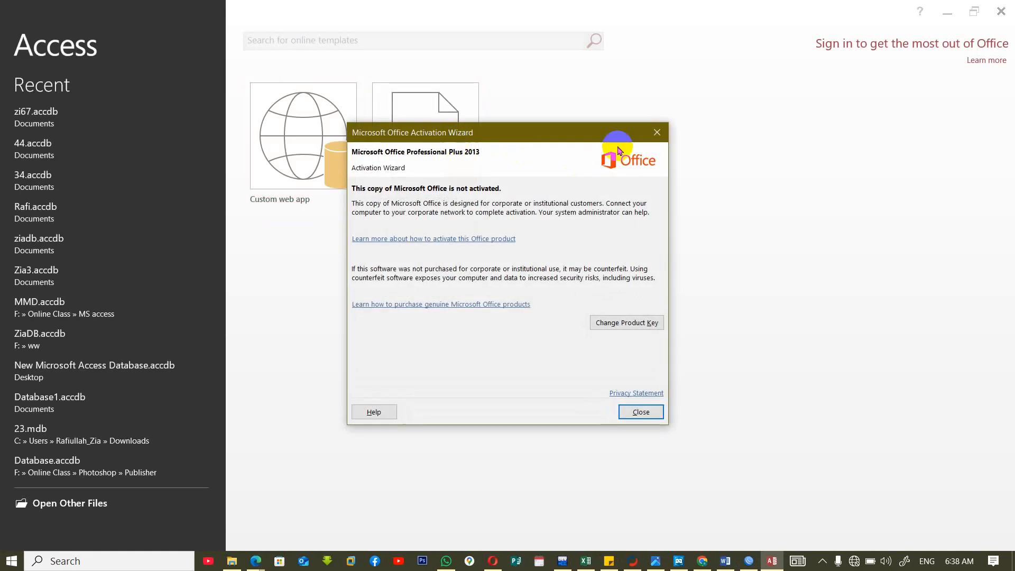
pyautogui.click(656, 132)
# Create a blank desktop database named z70 and close its default table.
pyautogui.click(391, 125)
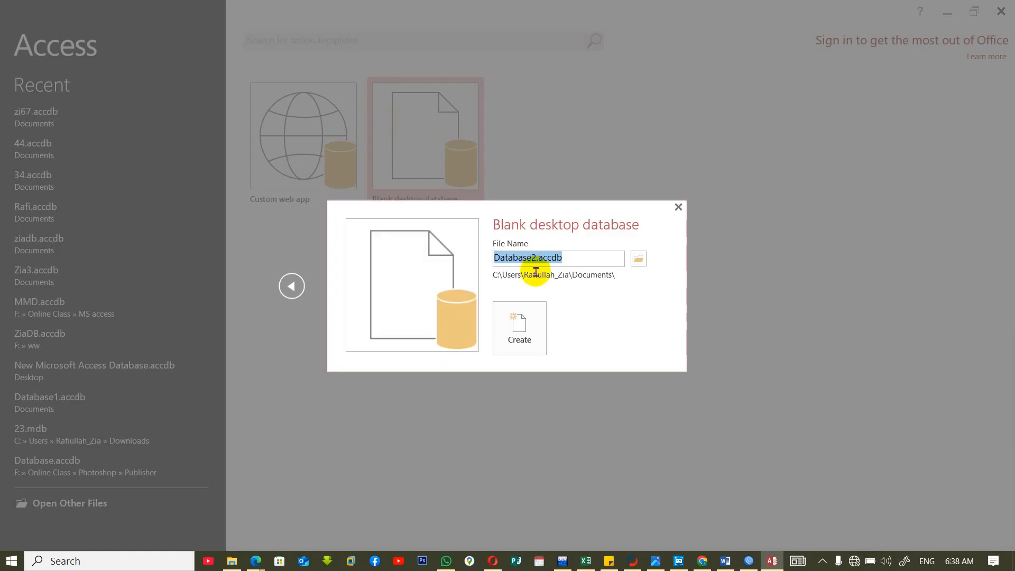
pyautogui.write('z70')
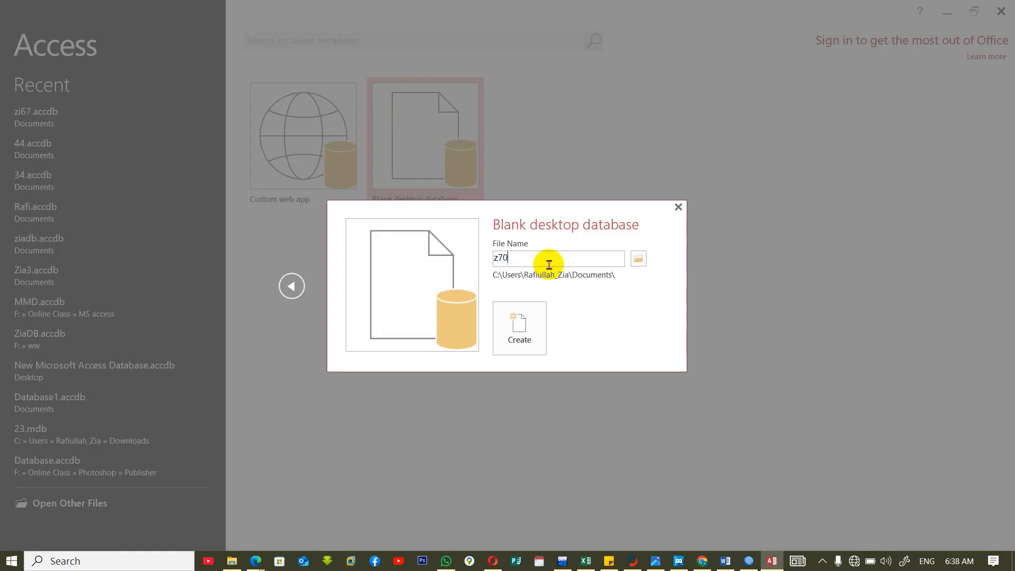
pyautogui.press('Return')
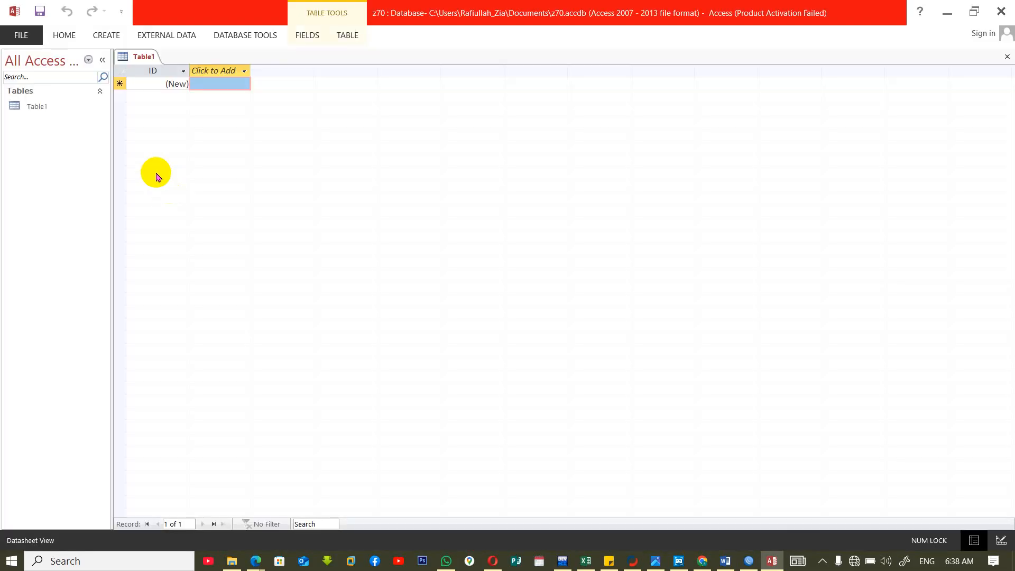
pyautogui.hotkey('ctrl', 'w')
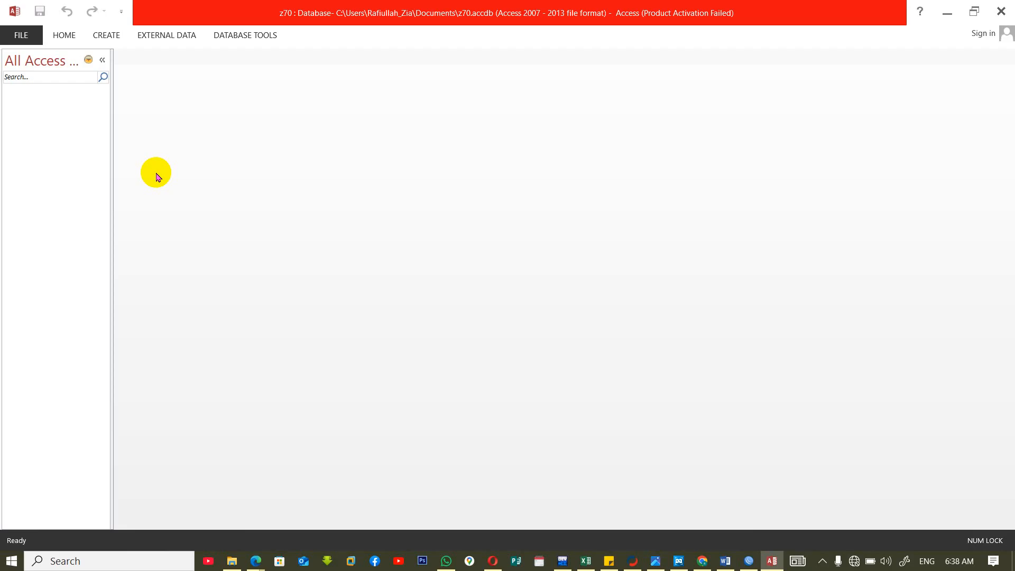
# Start a new table in Design View and add an AutoNumber field named no.
pyautogui.click(111, 35)
pyautogui.click(90, 81)
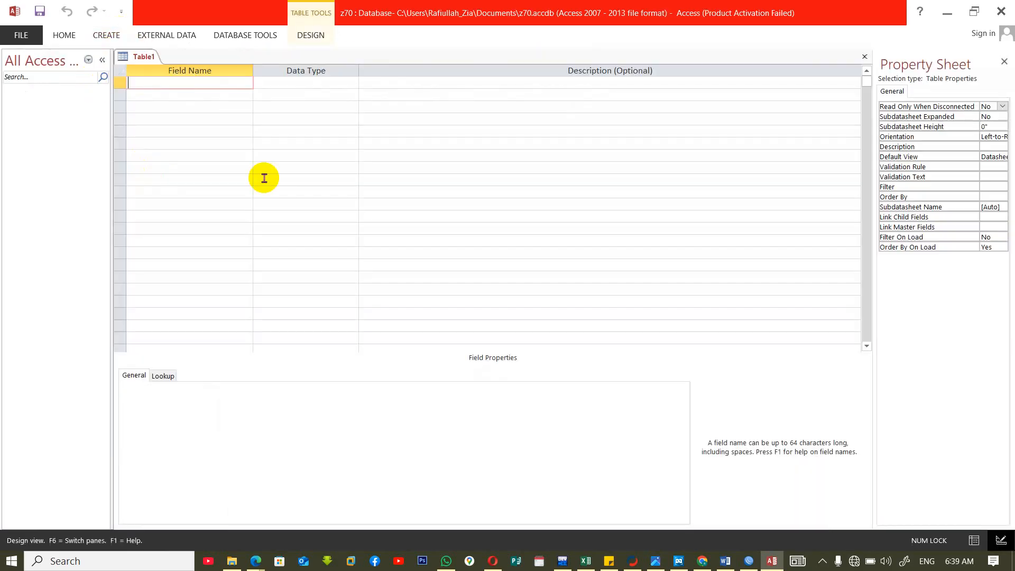
pyautogui.write('no')
pyautogui.press('Tab')
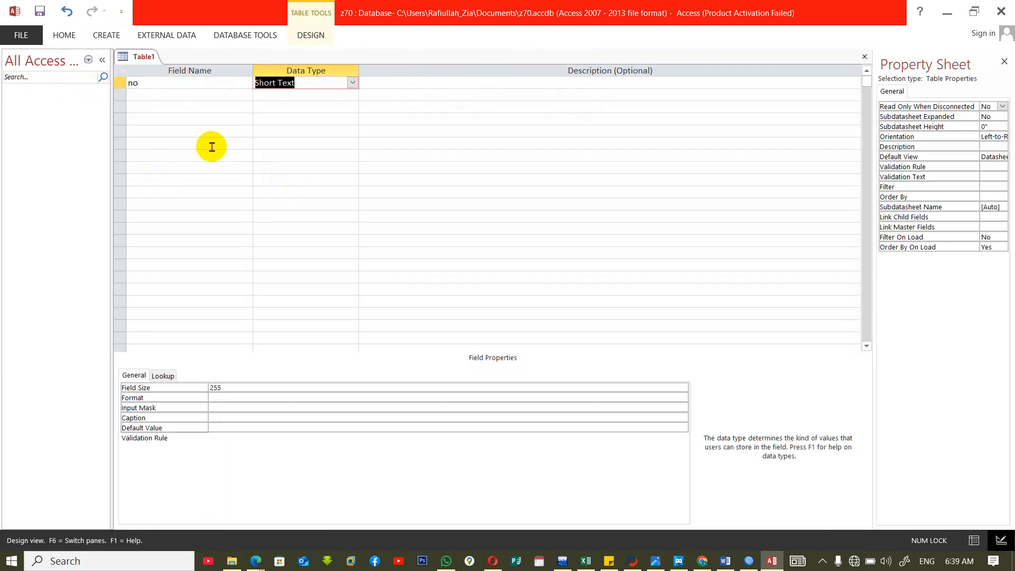
pyautogui.write('autoNumber')
pyautogui.press('Tab')
# Add two Short Text fields named name and job below the no field.
pyautogui.press('Tab')
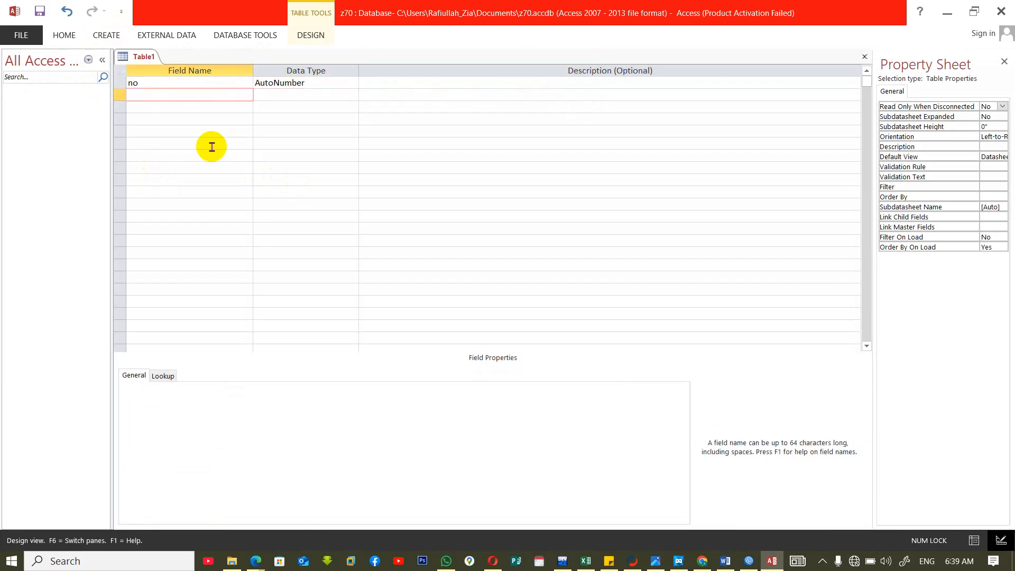
pyautogui.write('name')
pyautogui.press('Tab')
pyautogui.click(461, 313)
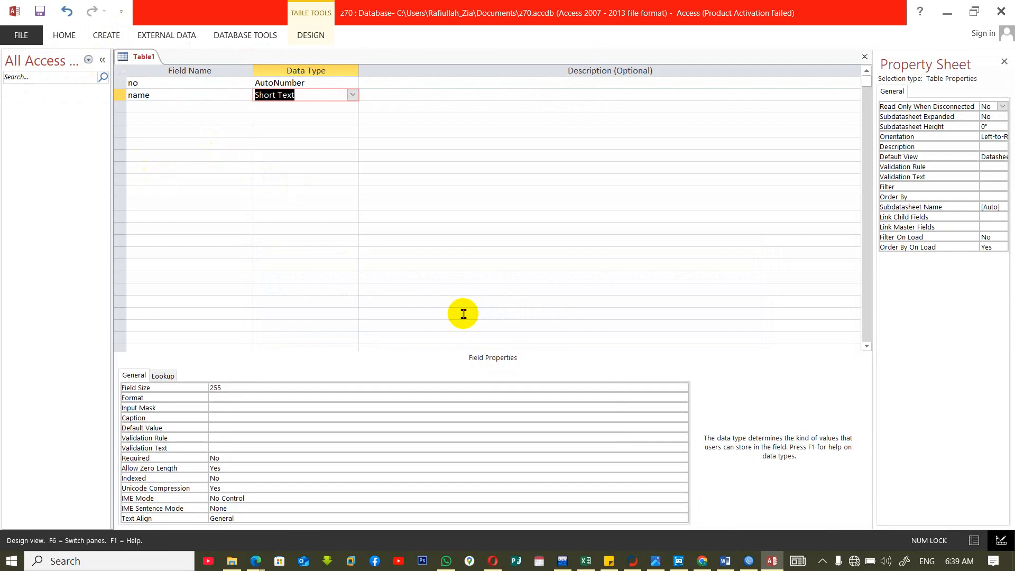
pyautogui.press('Tab')
pyautogui.press('Tab')
pyautogui.write('job')
pyautogui.press('Tab')
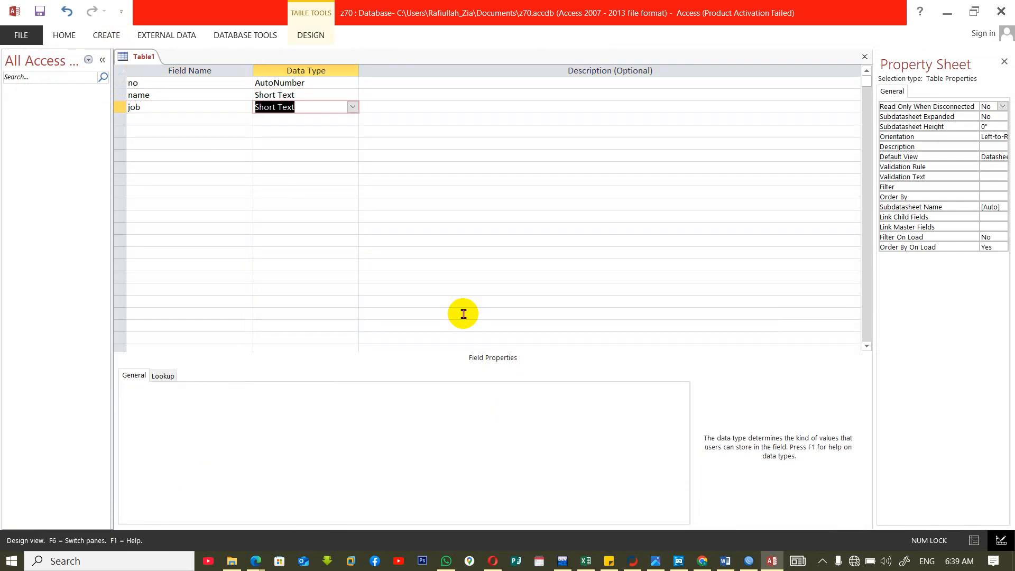
pyautogui.press('Tab')
# Add two more Short Text fields named slary and province below the job field.
pyautogui.press('Tab')
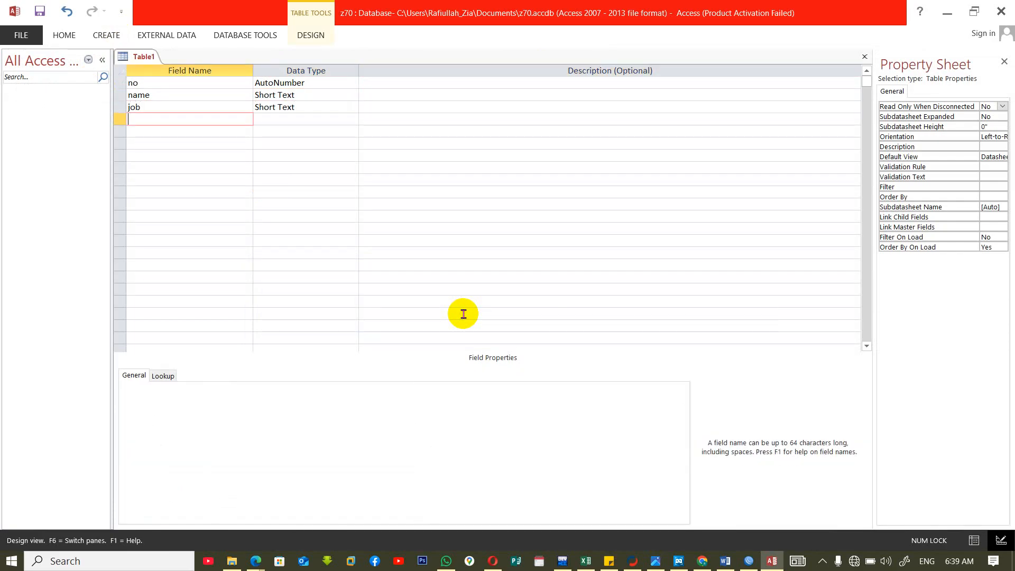
pyautogui.write('slary')
pyautogui.press('Tab')
pyautogui.press('Tab')
pyautogui.press('Tab')
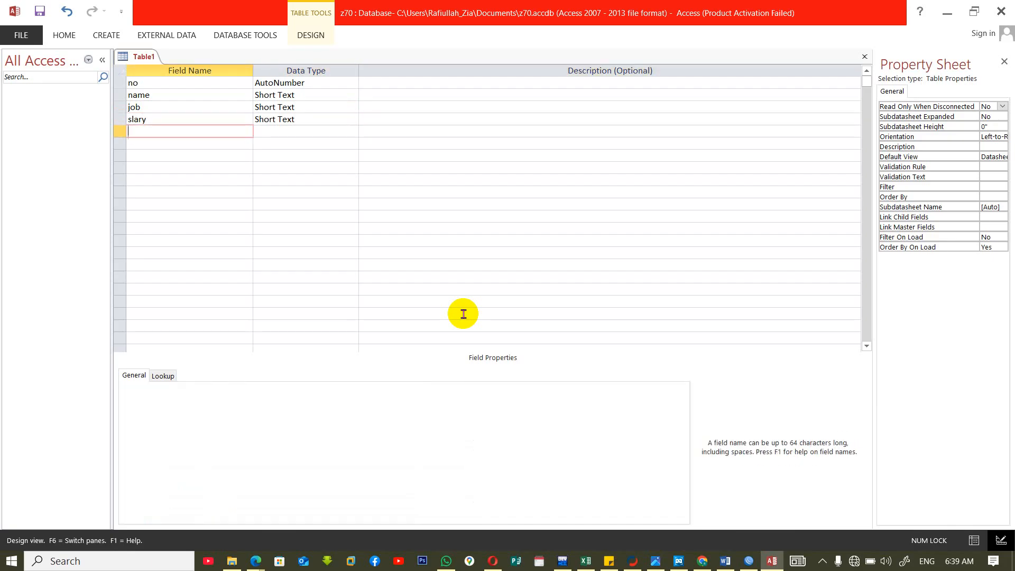
pyautogui.write('province')
pyautogui.press('Tab')
pyautogui.press('Tab')
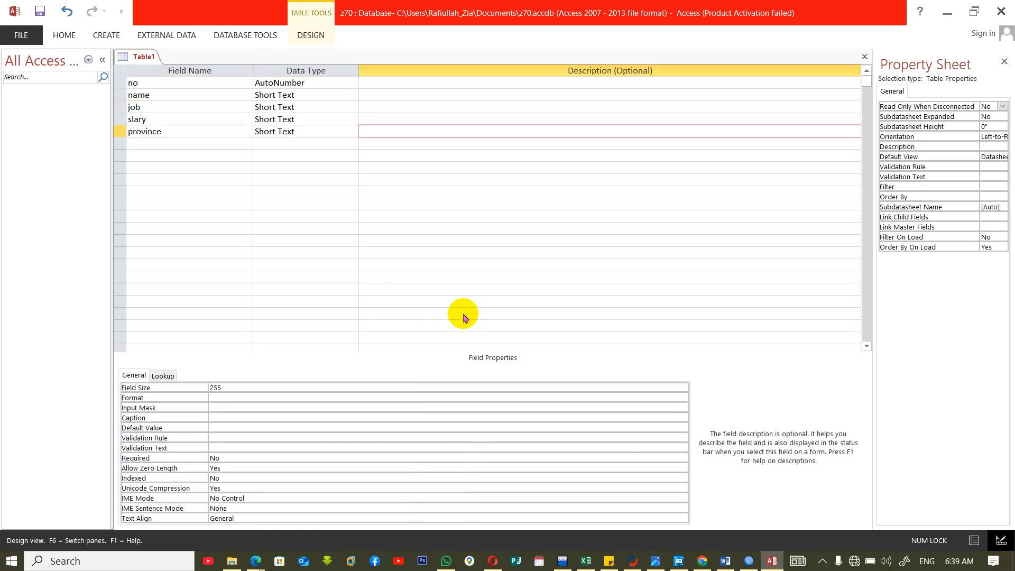
# Close the new table, saving it as records and letting Access create a primary key.
pyautogui.hotkey('ctrl', 'w')
pyautogui.click(460, 315)
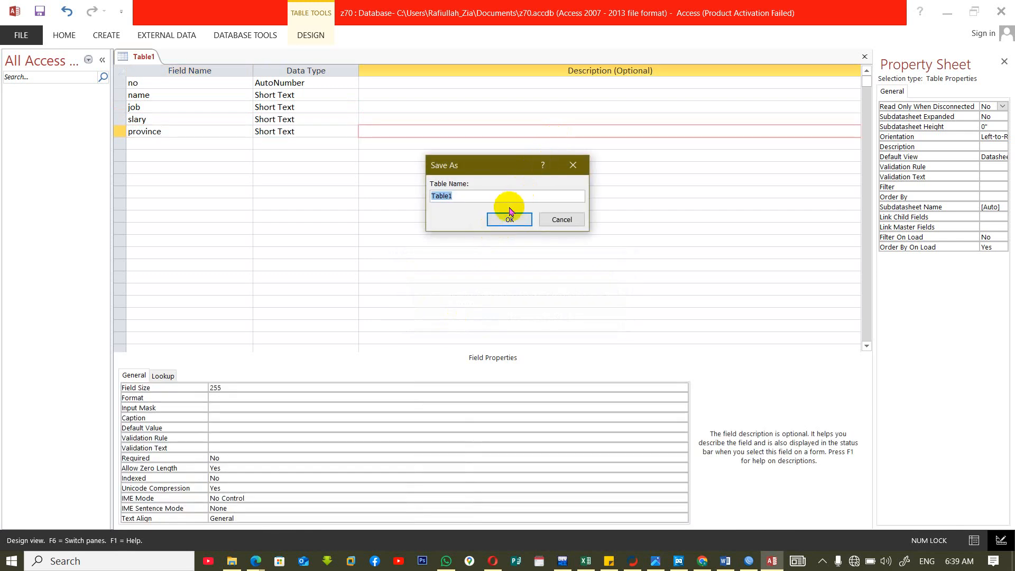
pyautogui.write('re')
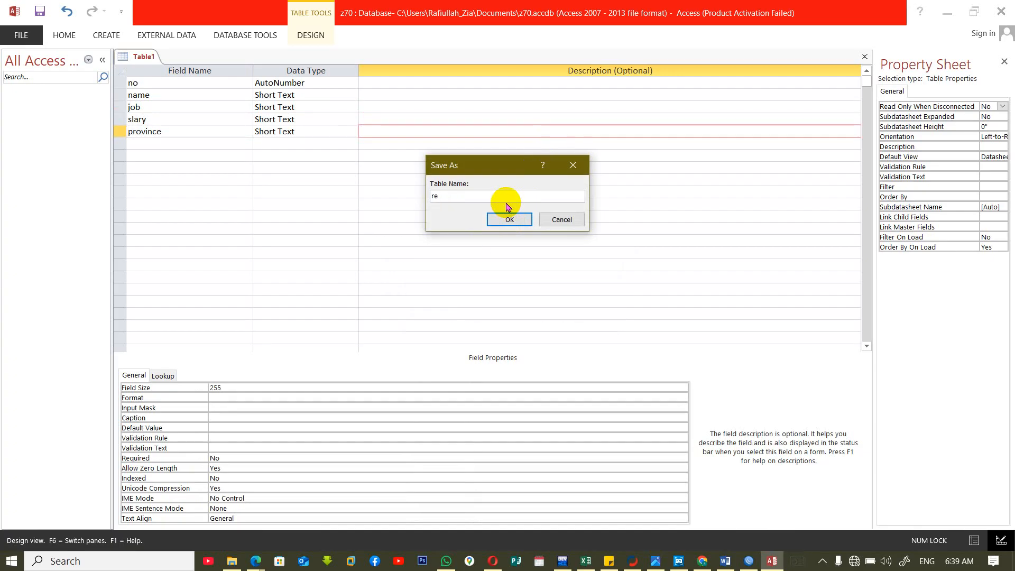
pyautogui.write('cords')
pyautogui.click(505, 219)
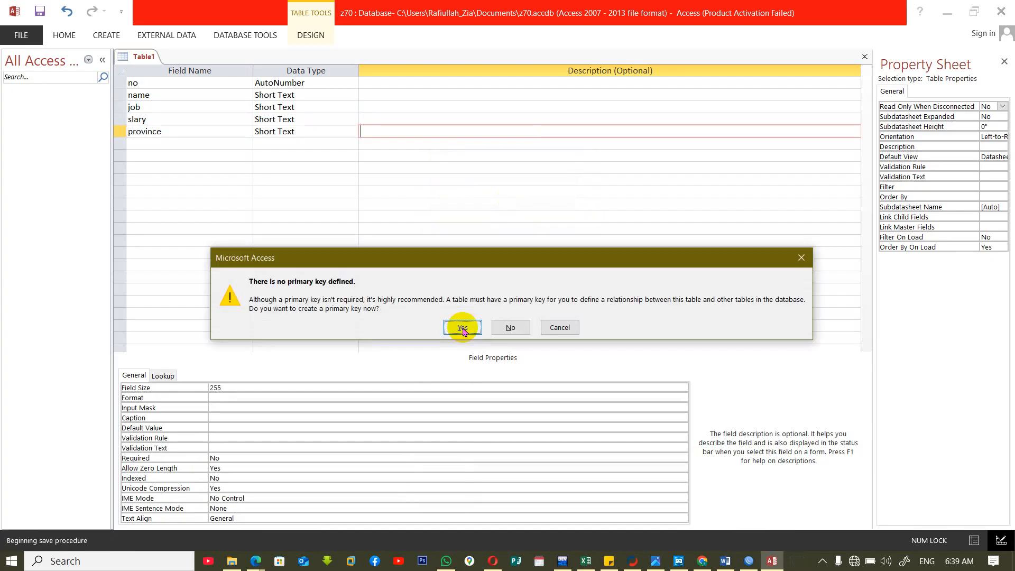
pyautogui.click(462, 328)
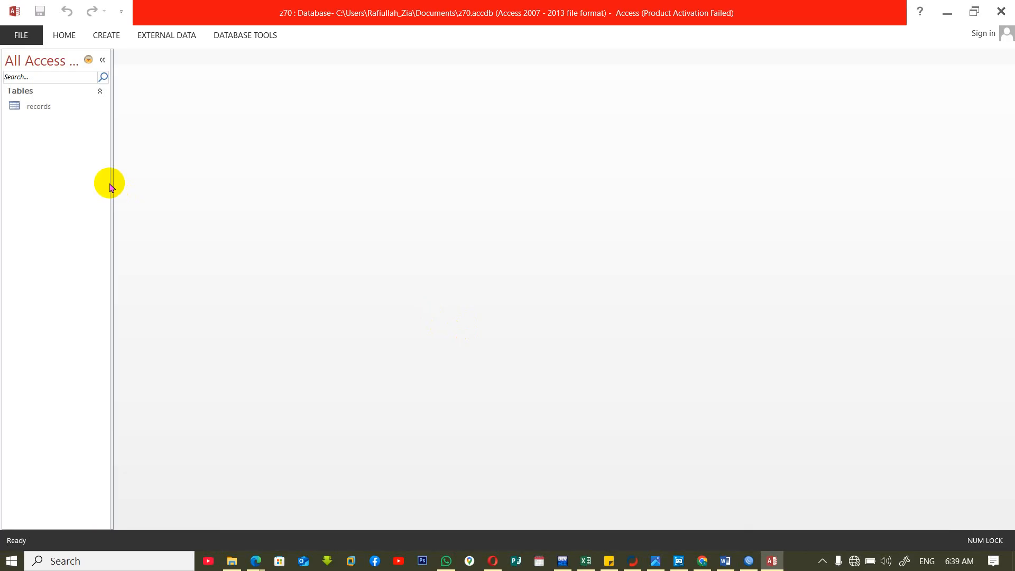
# Review the records table's columns in Datasheet View, and the name field's properties in Design View.
pyautogui.doubleClick(34, 106)
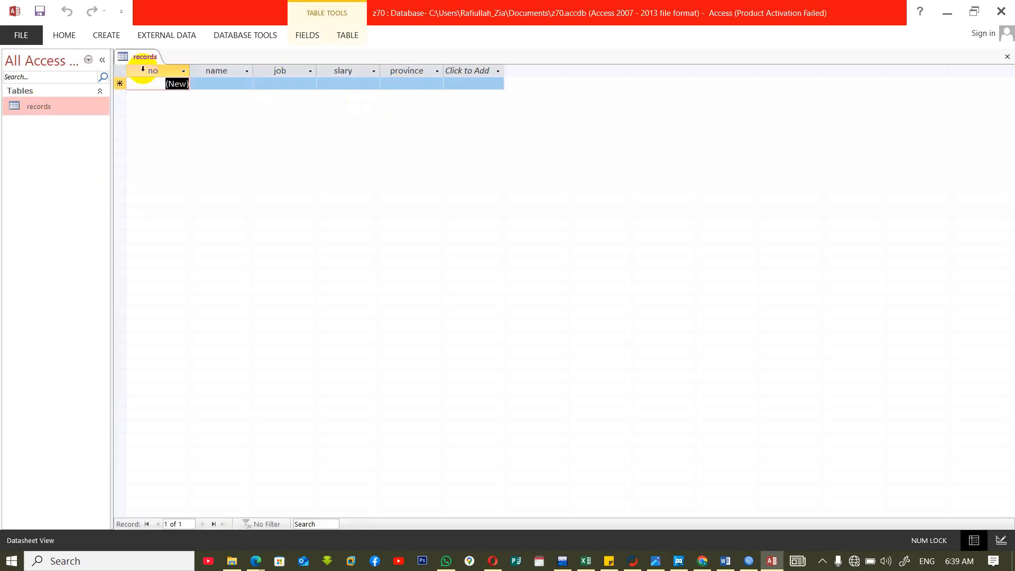
pyautogui.click(143, 69)
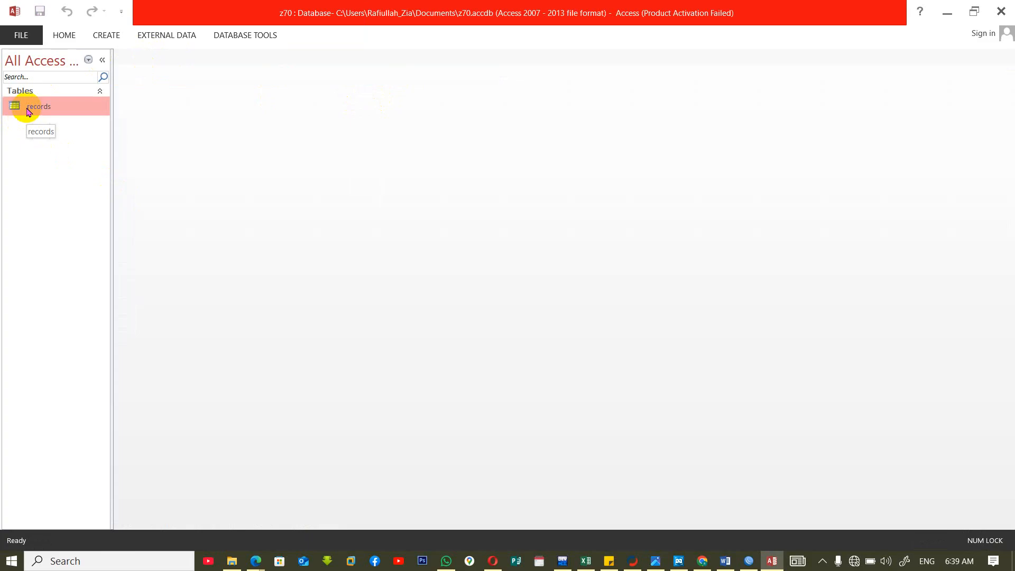
pyautogui.rightClick(28, 110)
pyautogui.click(58, 133)
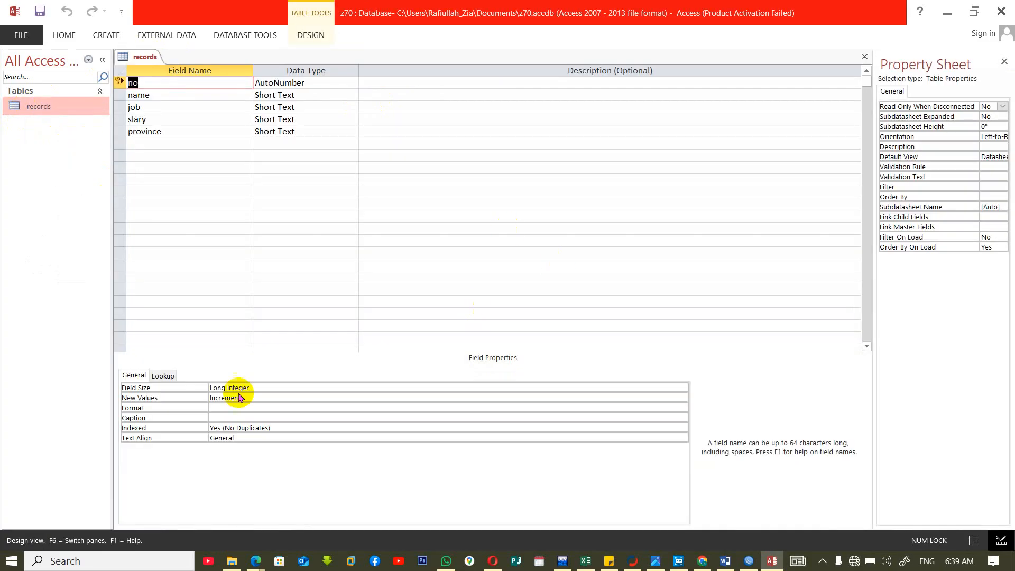
pyautogui.click(168, 95)
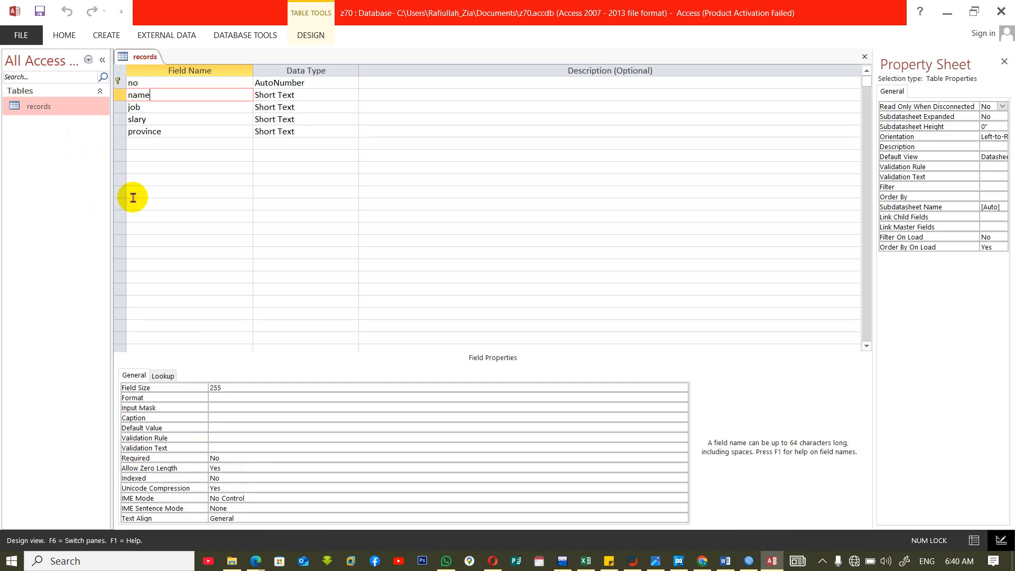
# Reopen the records table in Datasheet View and enter a first record with a person's name and province urzoga, leaving job and slary blank.
pyautogui.hotkey('ctrl', 'w')
pyautogui.doubleClick(37, 107)
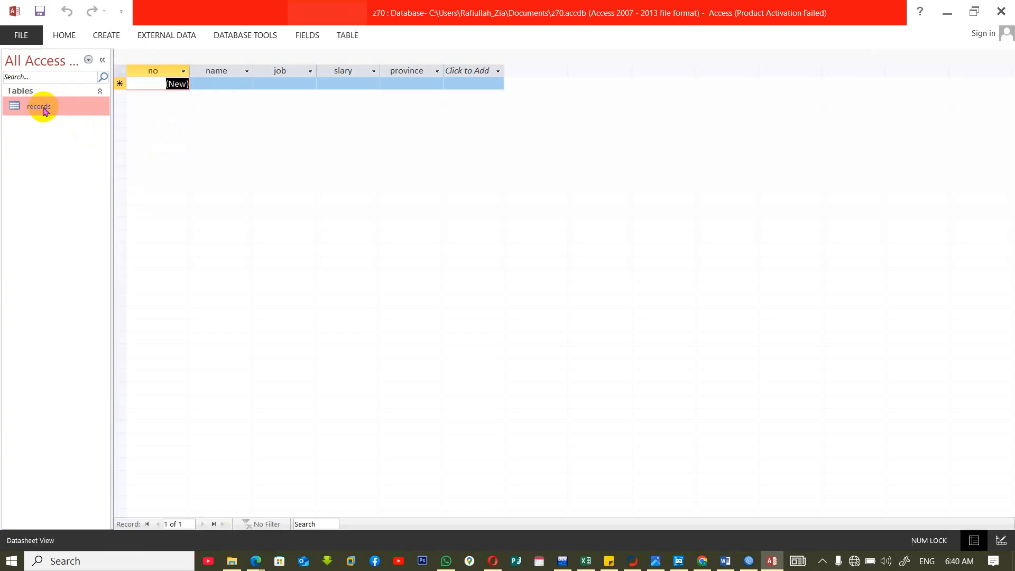
pyautogui.click(235, 83)
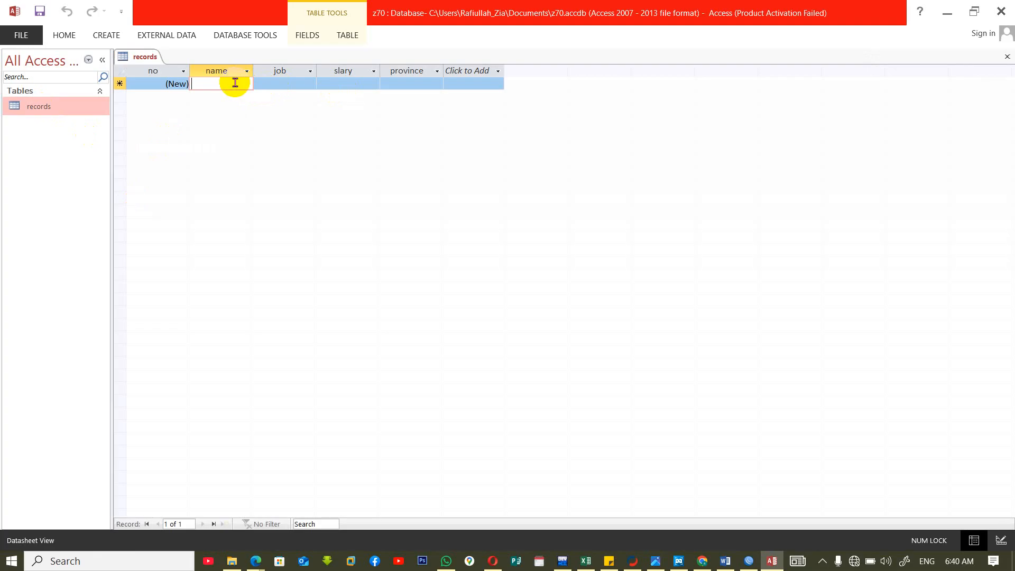
pyautogui.write('jan')
pyautogui.press('Tab')
pyautogui.press('Tab')
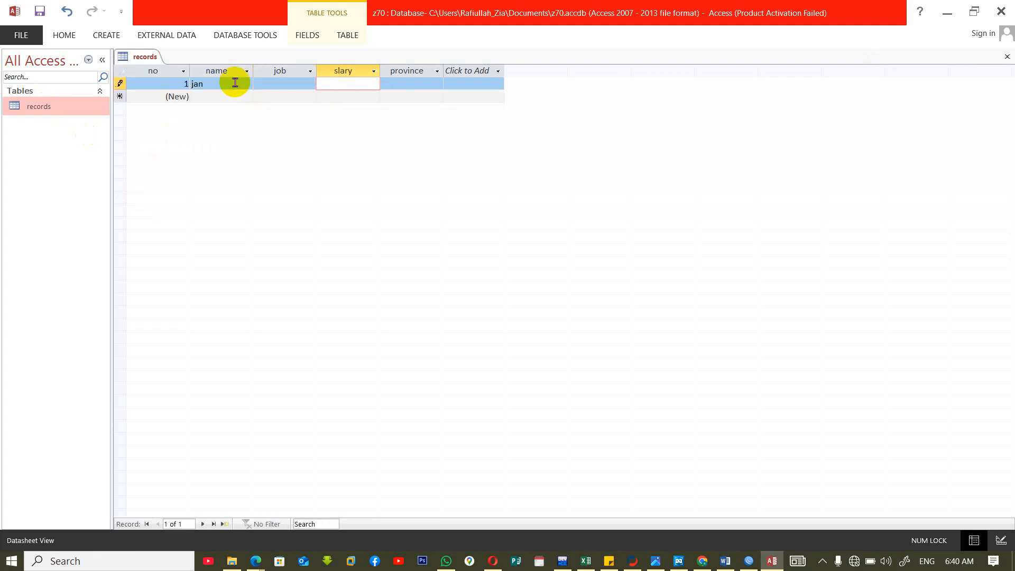
pyautogui.press('Tab')
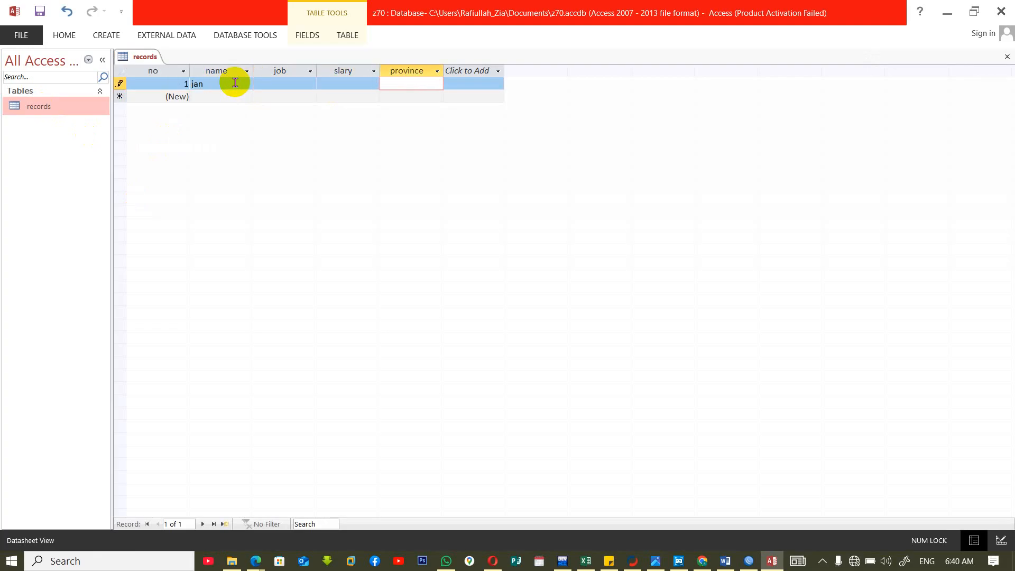
pyautogui.write('urzoga')
# Enter a second record with a person's name, job it and province khanda, leaving slary blank.
pyautogui.press('Tab')
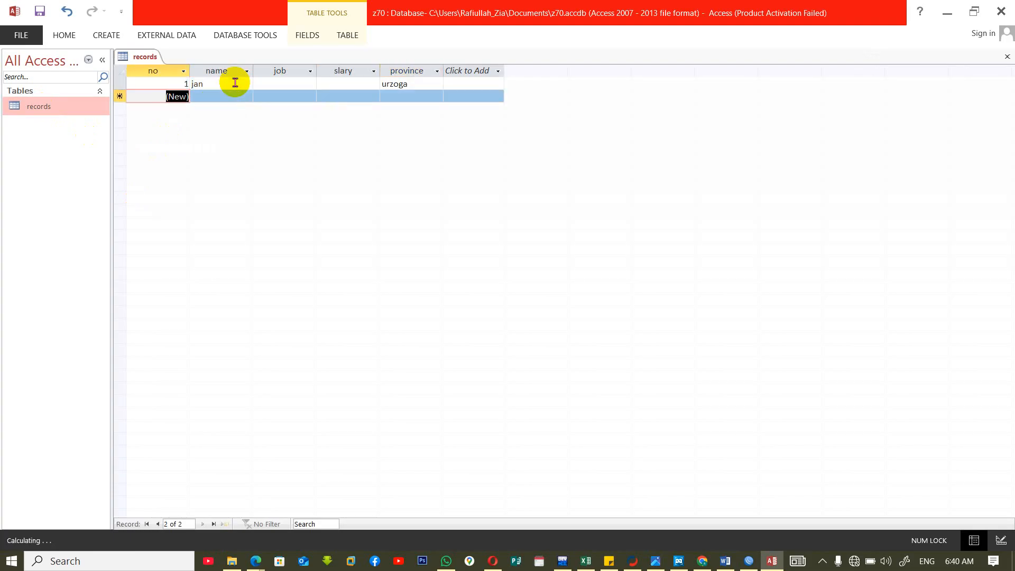
pyautogui.press('Tab')
pyautogui.write('khan')
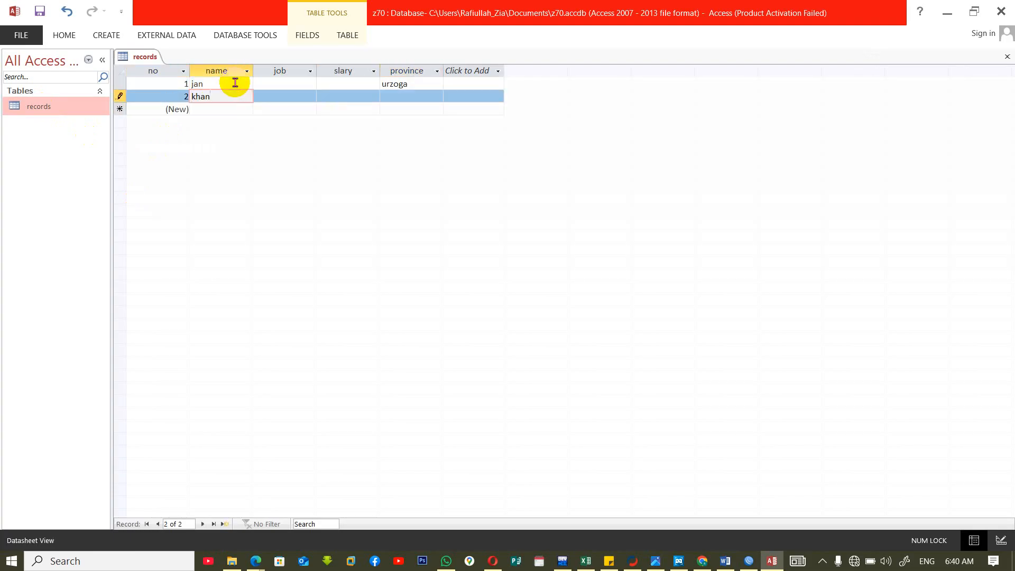
pyautogui.press('Tab')
pyautogui.write('it')
pyautogui.press('Tab')
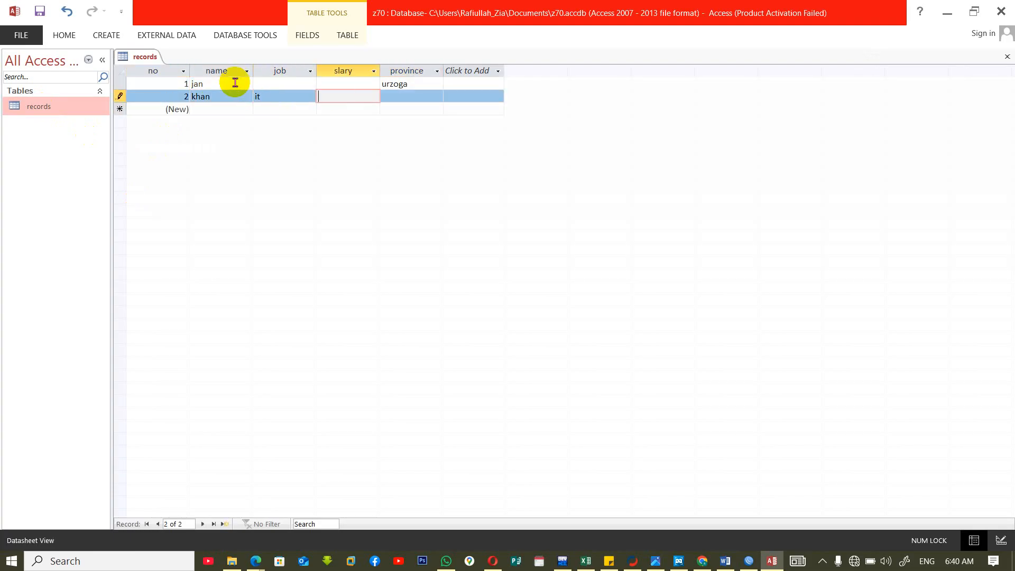
pyautogui.press('Tab')
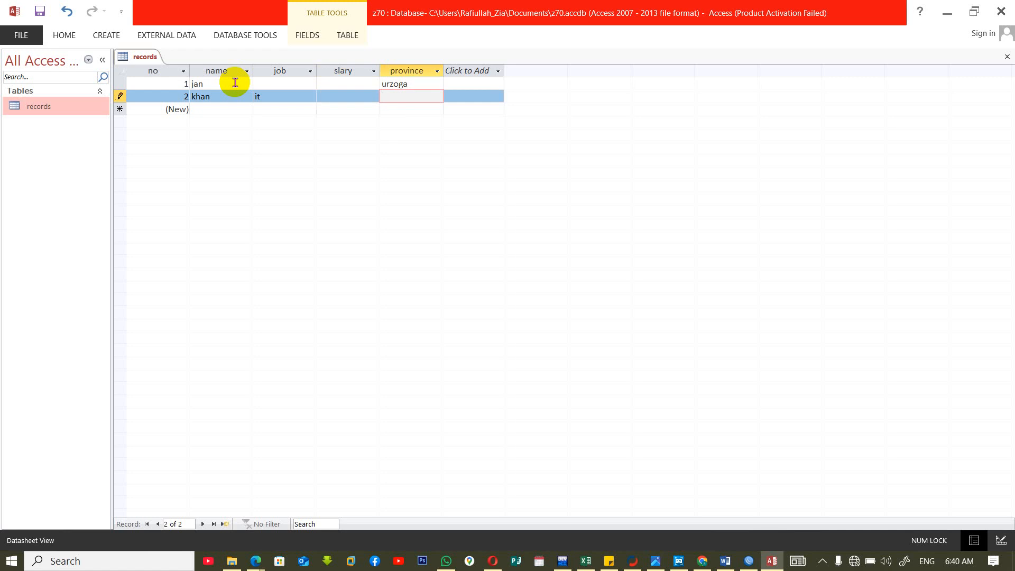
pyautogui.write('khanda')
pyautogui.press('Tab')
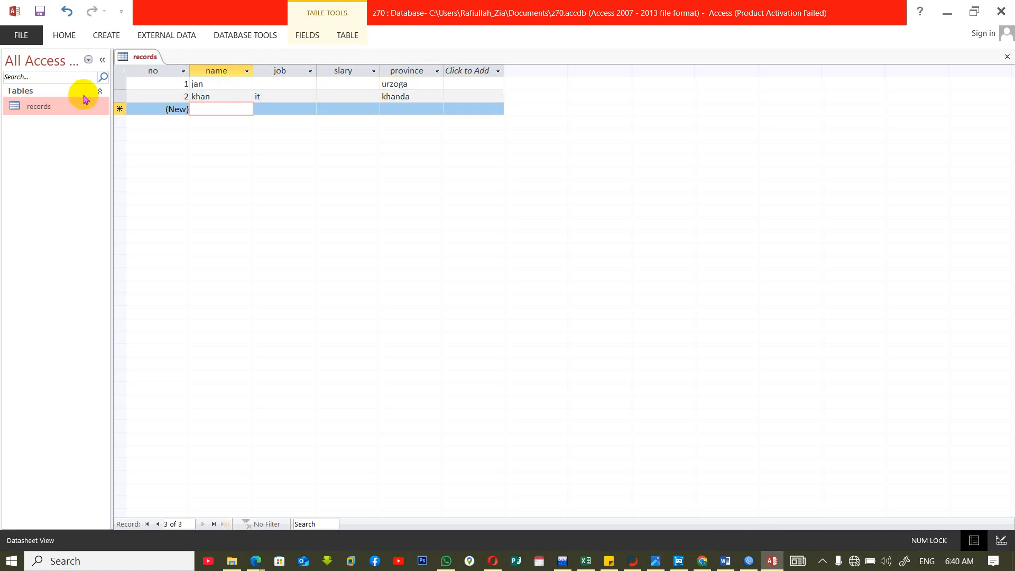
pyautogui.press('ctrl')
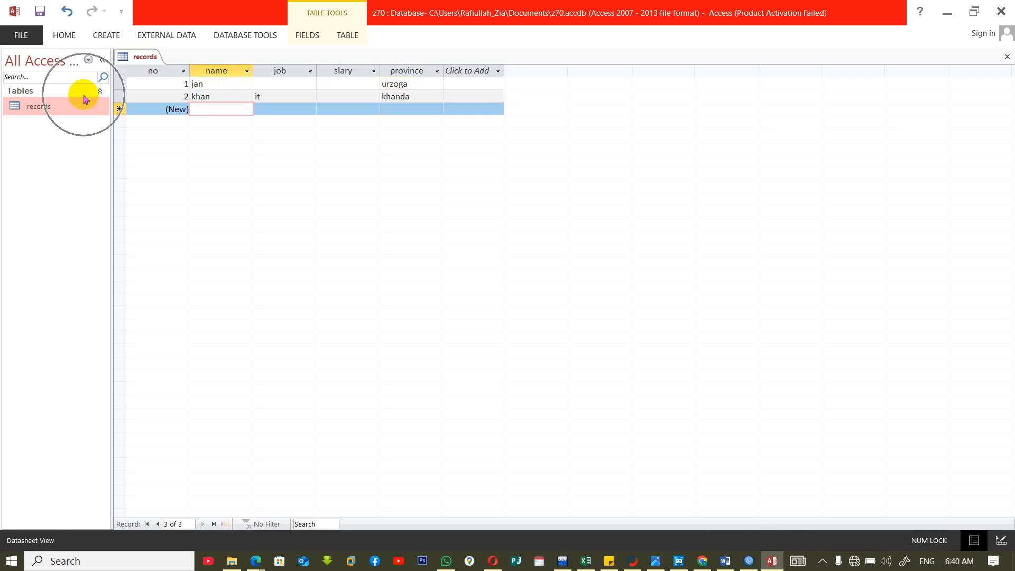
# In the records table's Design View, set the job field's Required property to Yes.
pyautogui.rightClick(144, 61)
pyautogui.click(177, 115)
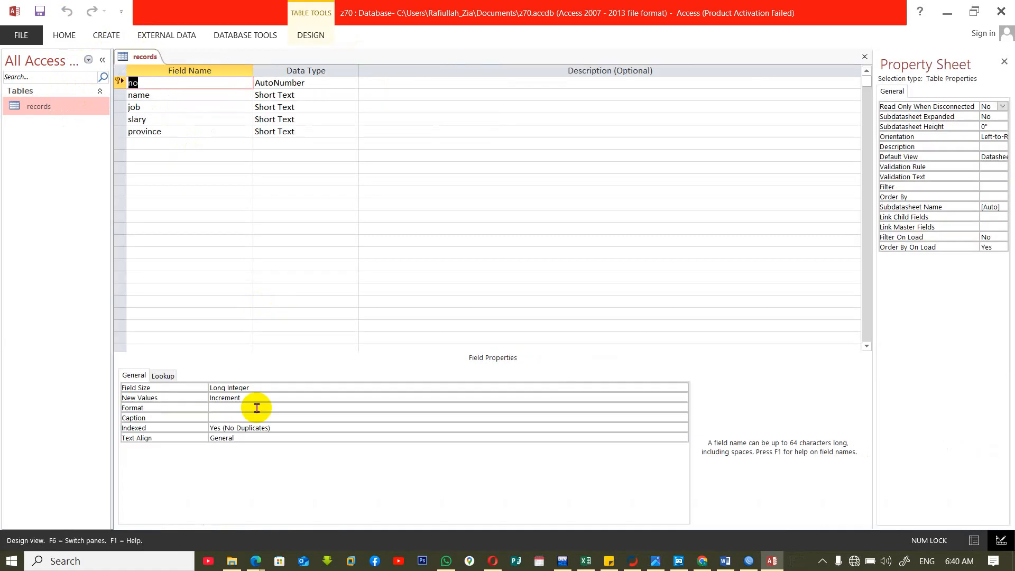
pyautogui.click(184, 111)
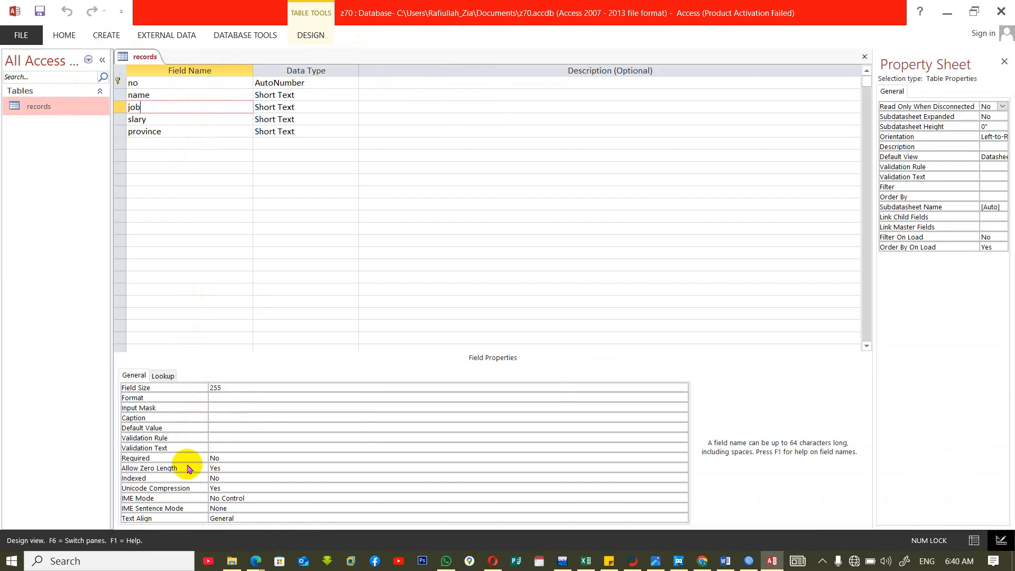
pyautogui.click(238, 457)
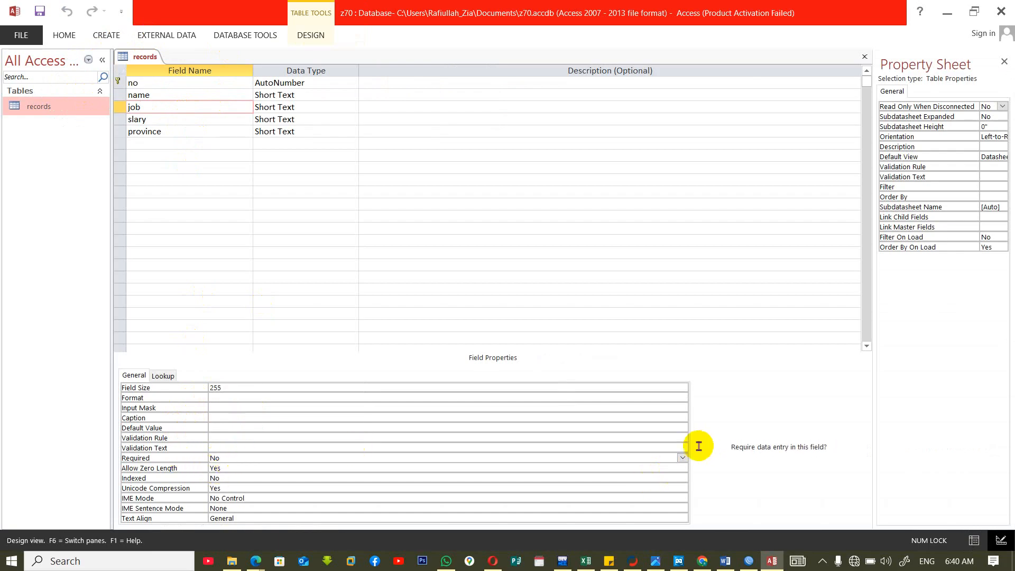
pyautogui.click(682, 458)
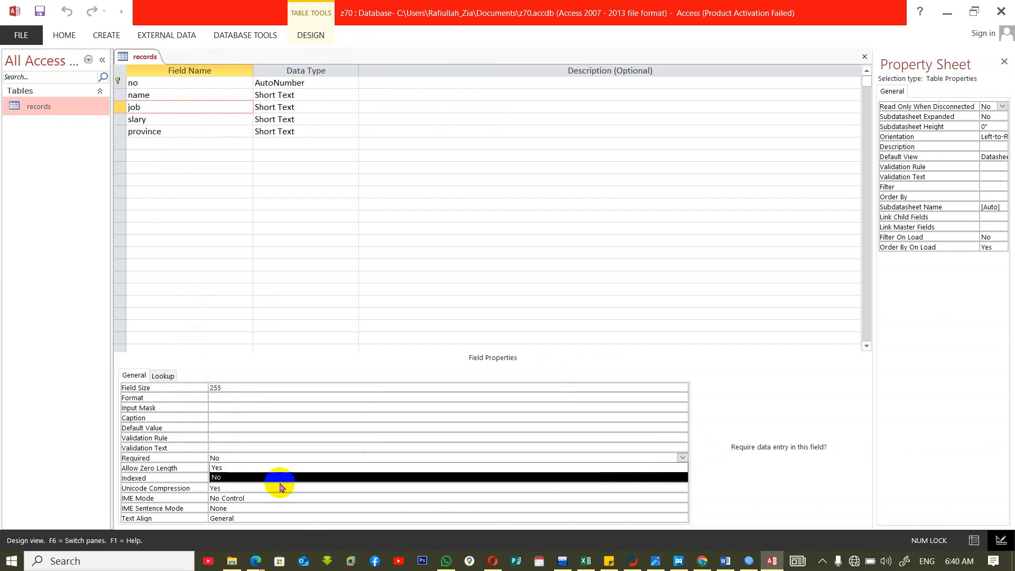
pyautogui.click(259, 467)
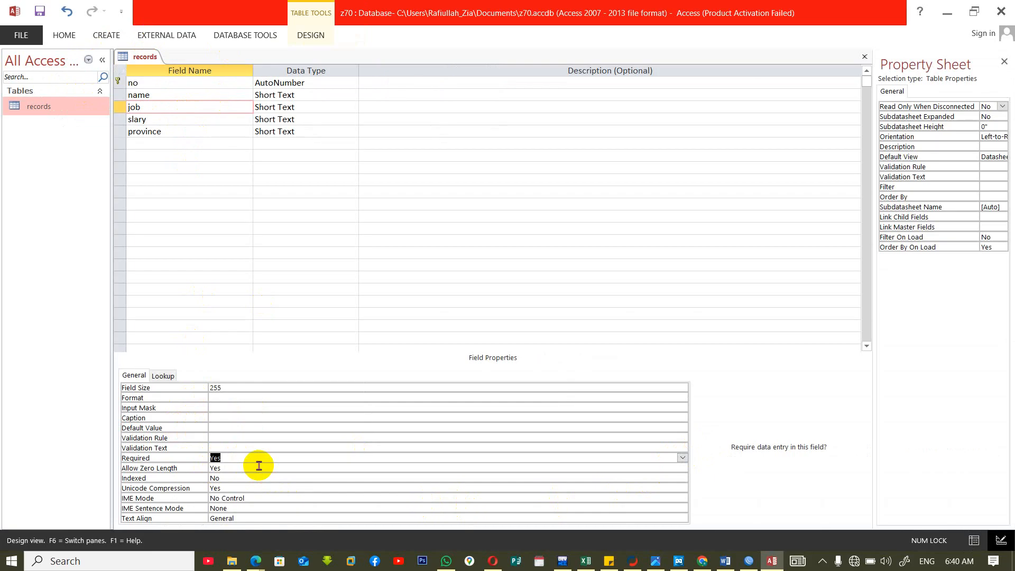
# Close the records table, saving its design and agreeing to test the existing data against the new rules.
pyautogui.hotkey('ctrl', 'w')
pyautogui.click(464, 318)
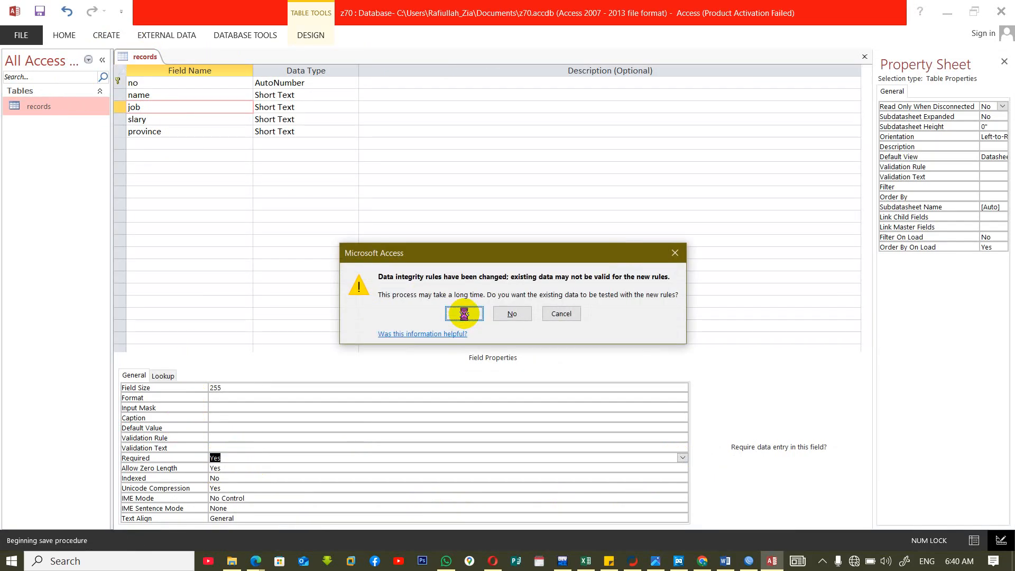
pyautogui.click(464, 314)
pyautogui.click(462, 328)
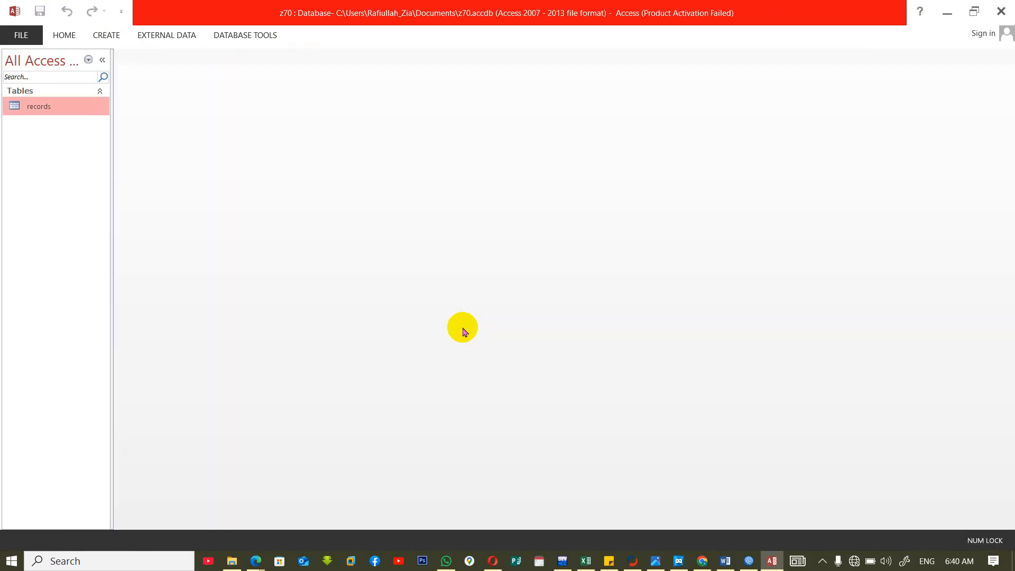
# Reopen the records table and try to save a third record with a person's name, slary 7585 and province urso, leaving job blank.
pyautogui.doubleClick(33, 107)
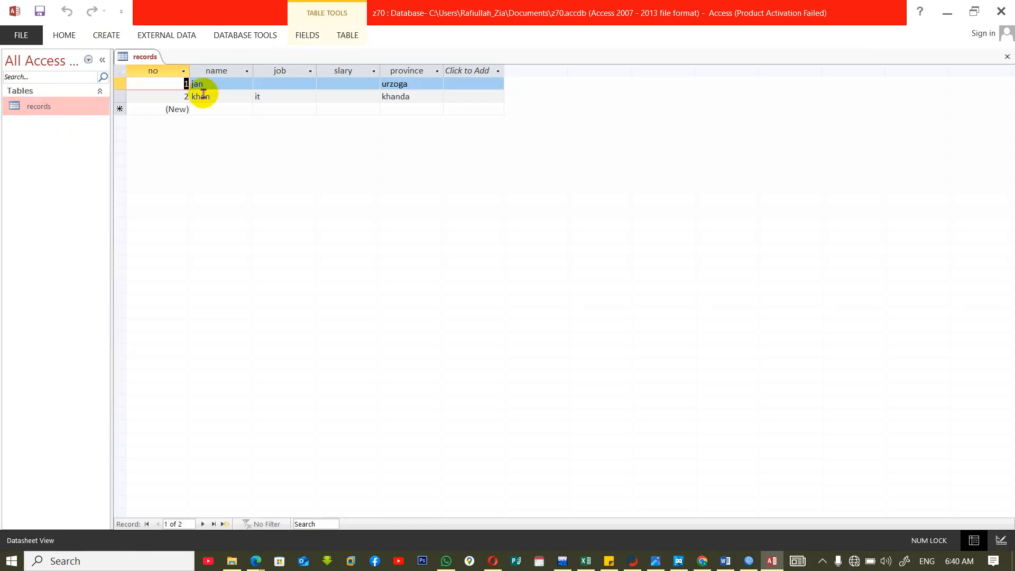
pyautogui.click(278, 84)
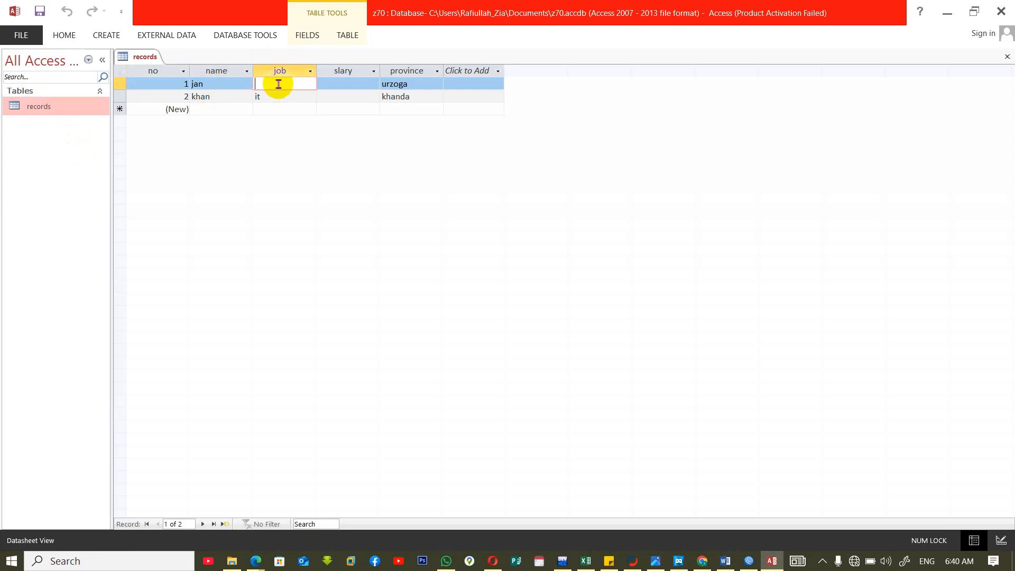
pyautogui.press('Tab')
pyautogui.press('Tab')
pyautogui.press('Tab')
pyautogui.press('Tab')
pyautogui.press('Tab')
pyautogui.press('Tab')
pyautogui.press('Tab')
pyautogui.press('Tab')
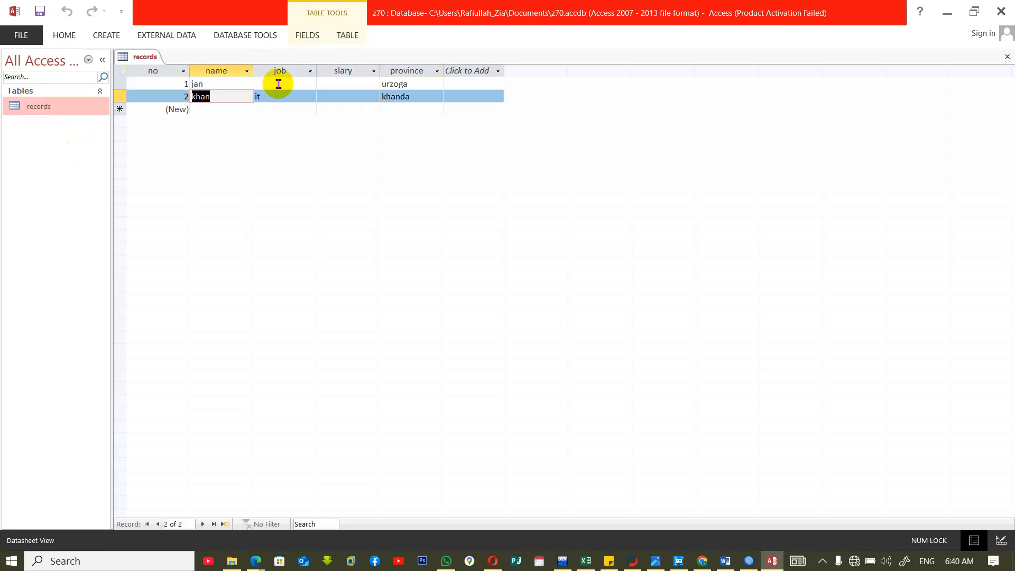
pyautogui.press('Tab')
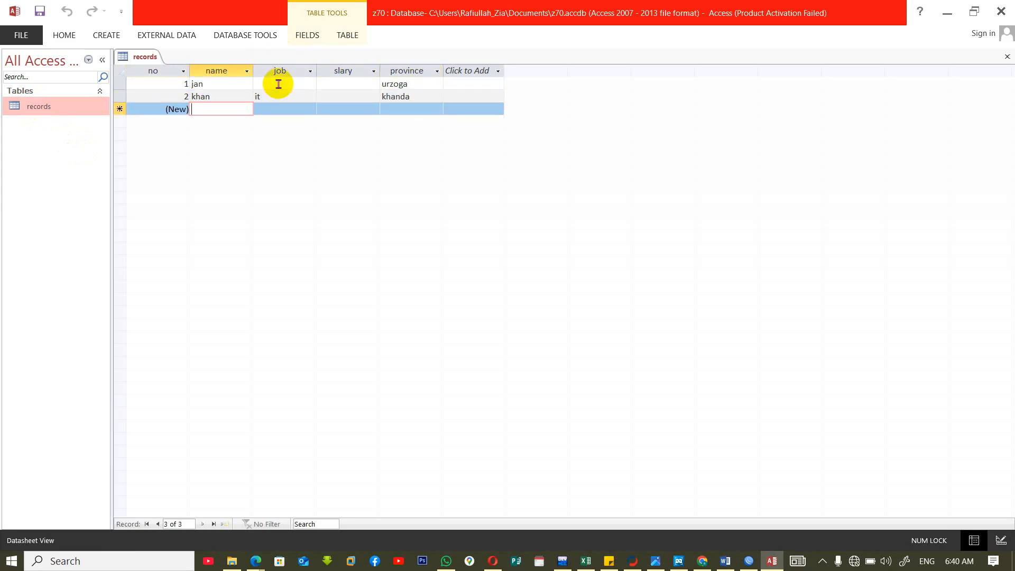
pyautogui.write('thaer')
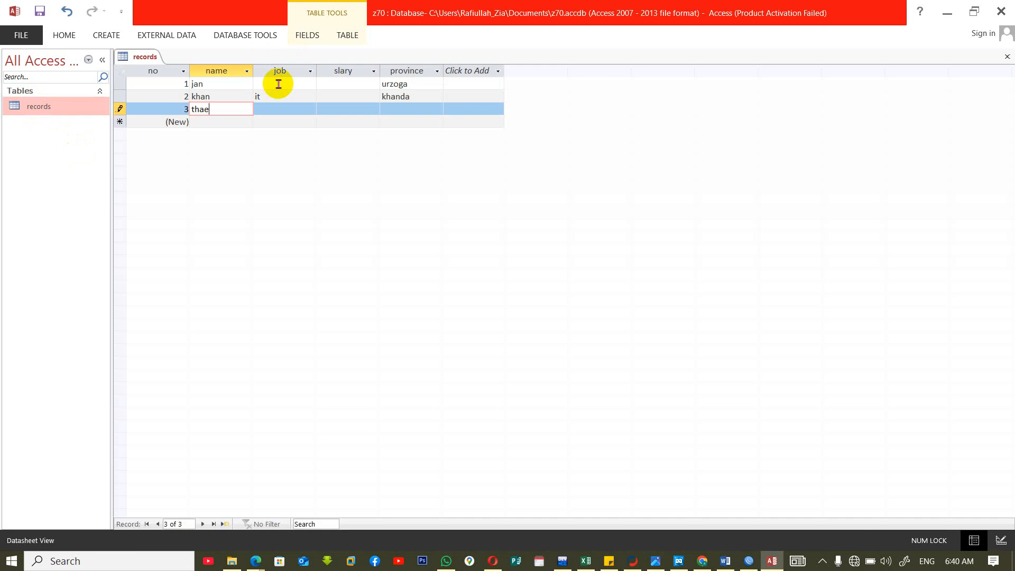
pyautogui.press('Tab')
pyautogui.press('Tab')
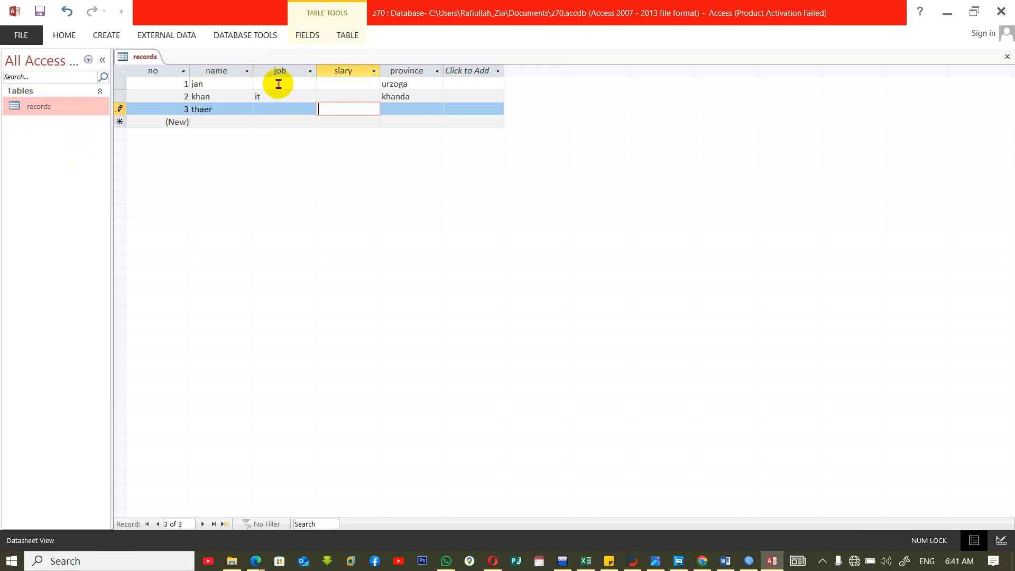
pyautogui.write('7585')
pyautogui.press('Tab')
pyautogui.write('urso')
pyautogui.click(280, 87)
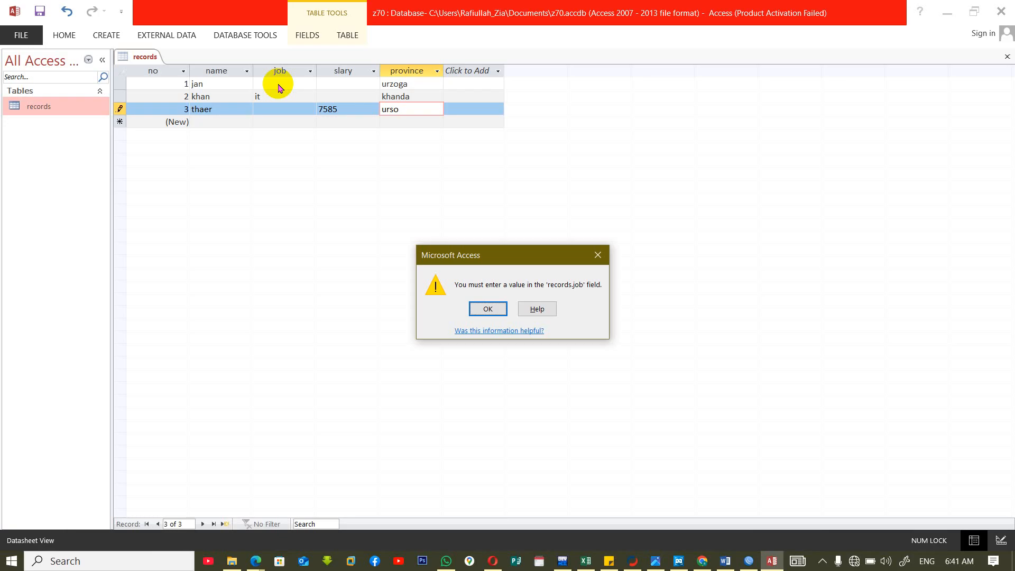
pyautogui.press('Return')
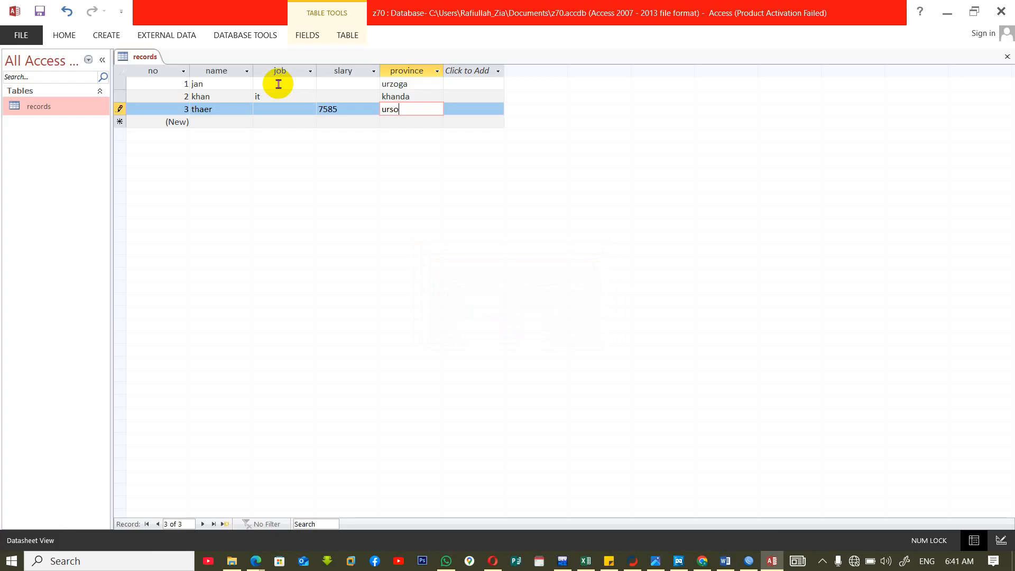
# Clear the third record's province and try again to save the record with job left blank.
pyautogui.press('BackSpace')
pyautogui.press('BackSpace')
pyautogui.press('BackSpace')
pyautogui.press('BackSpace')
pyautogui.press('Return')
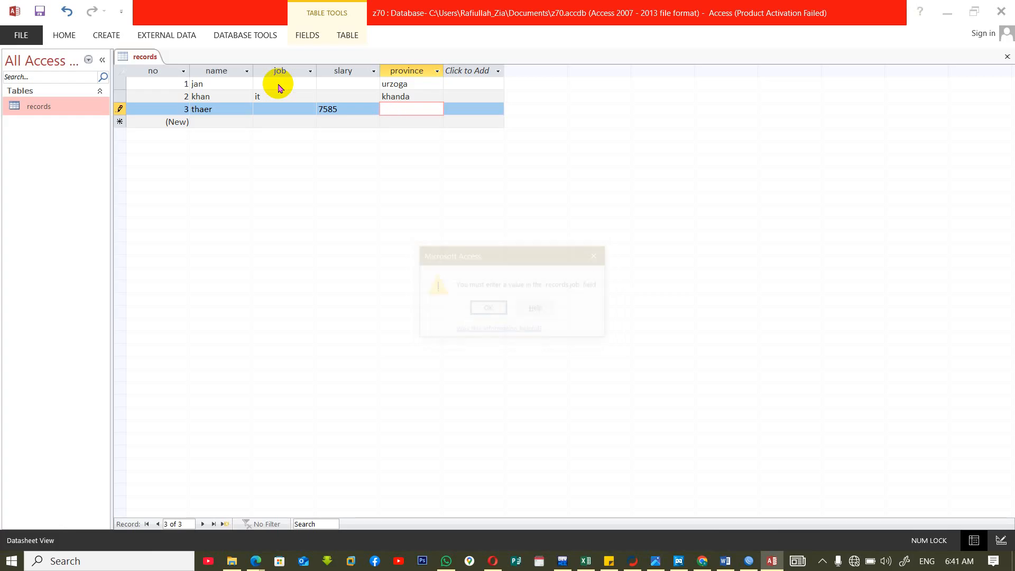
pyautogui.press('Return')
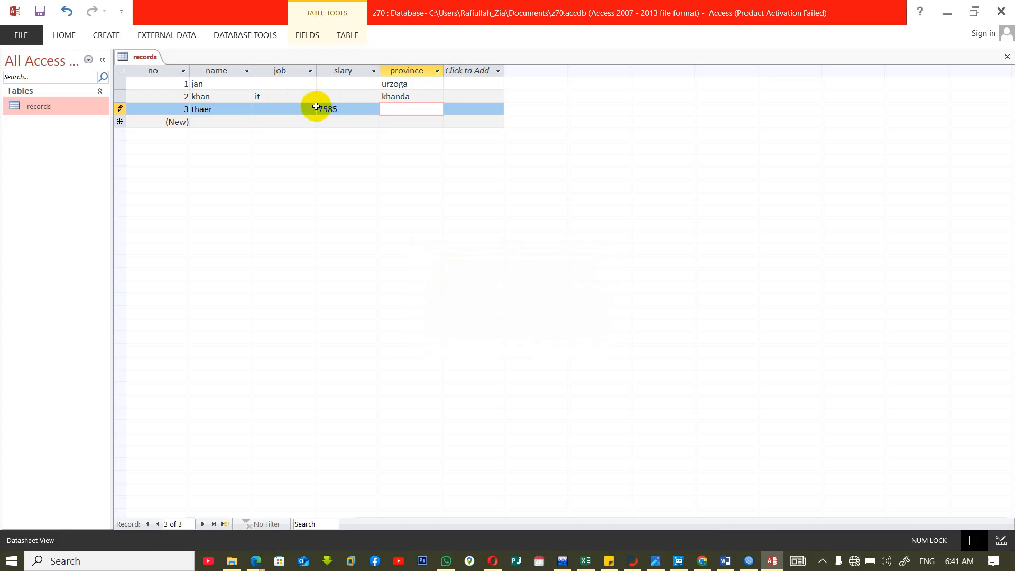
# Complete the third record with job manag and province khasd, and save it.
pyautogui.click(310, 107)
pyautogui.write('manag')
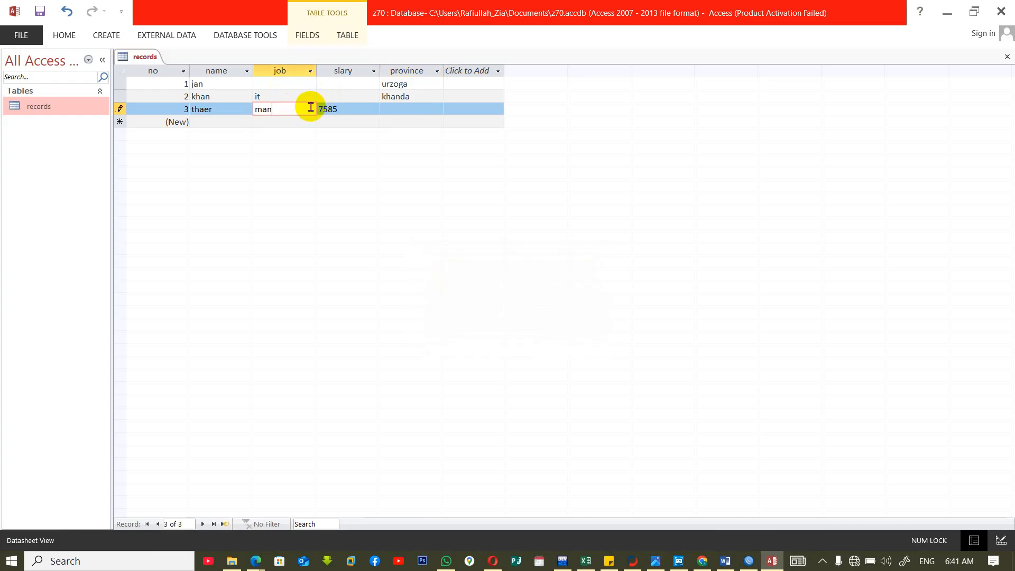
pyautogui.press('Tab')
pyautogui.press('Tab')
pyautogui.write('khasd')
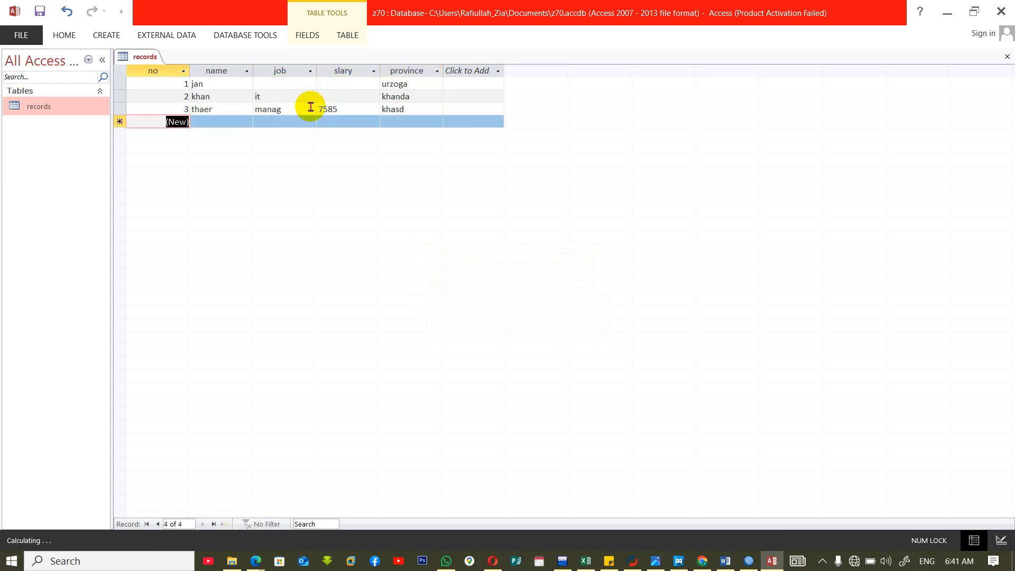
pyautogui.press('Tab')
pyautogui.click(293, 107)
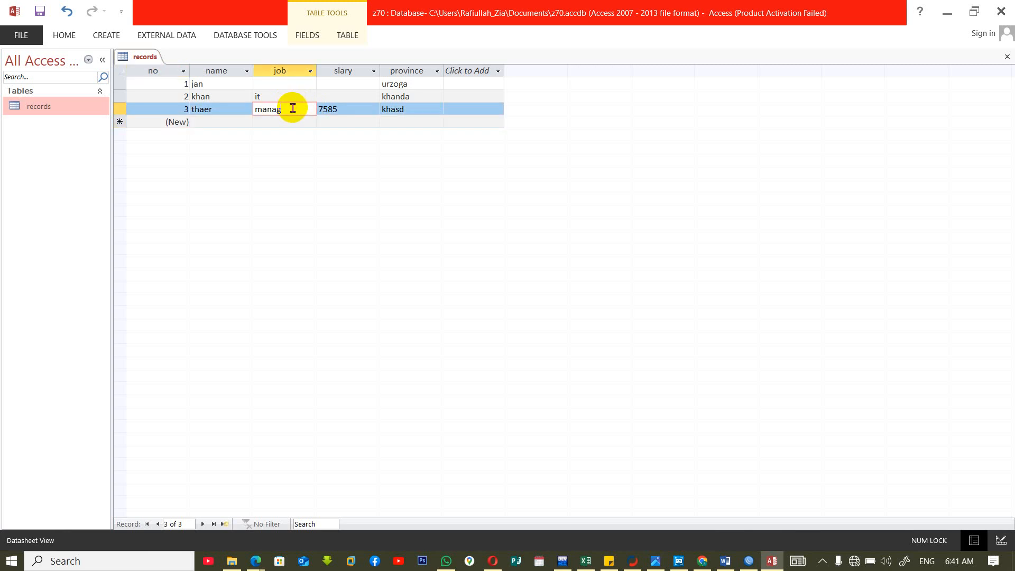
# Switch the records table to Design View and examine the name field's Required and Allow Zero Length properties.
pyautogui.rightClick(75, 107)
pyautogui.click(109, 131)
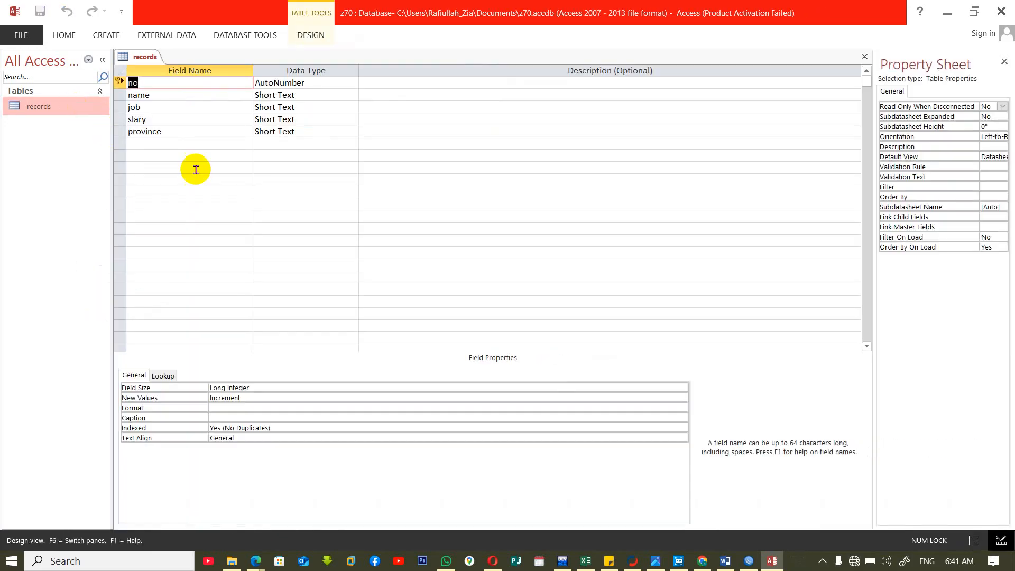
pyautogui.click(184, 100)
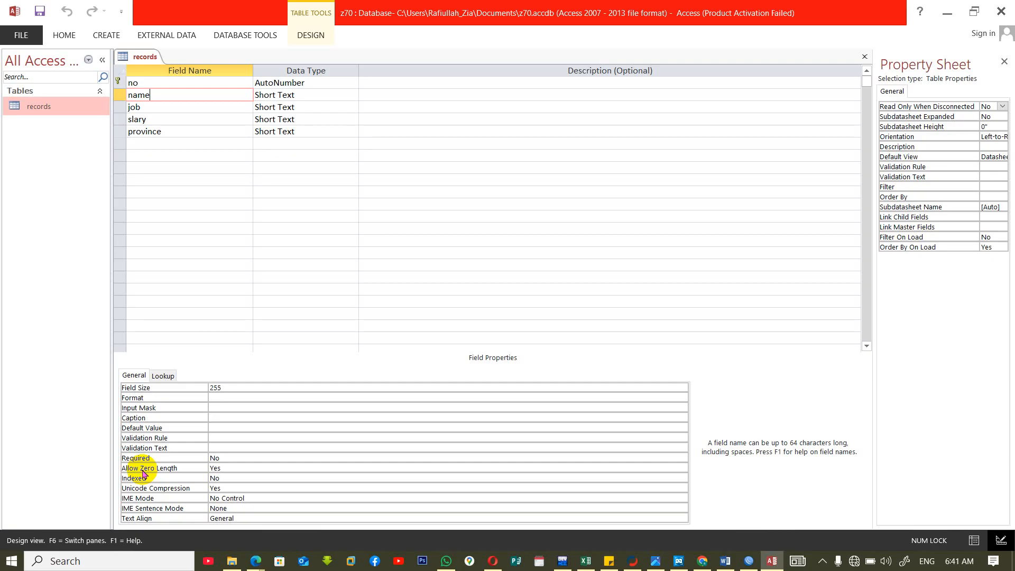
# Run osk to show the space bar on the On-Screen Keyboard, and close the keyboard again.
pyautogui.press('super+r')
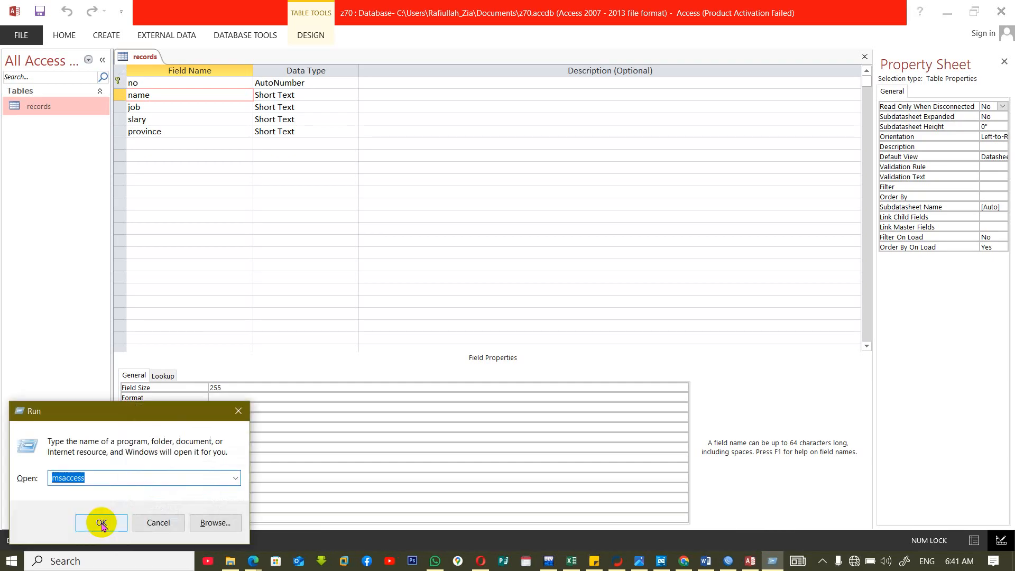
pyautogui.write('osk')
pyautogui.click(102, 523)
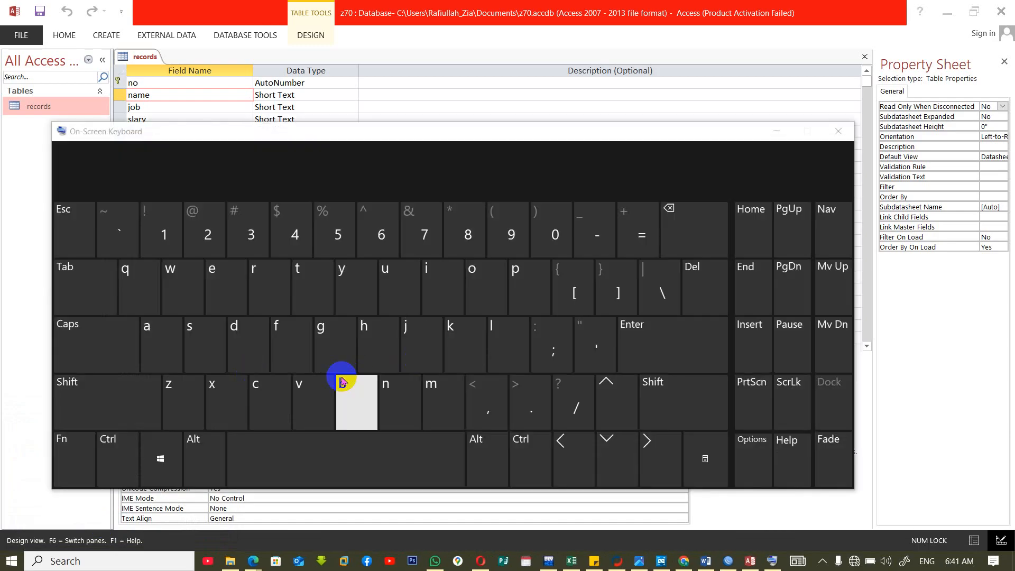
pyautogui.click(396, 437)
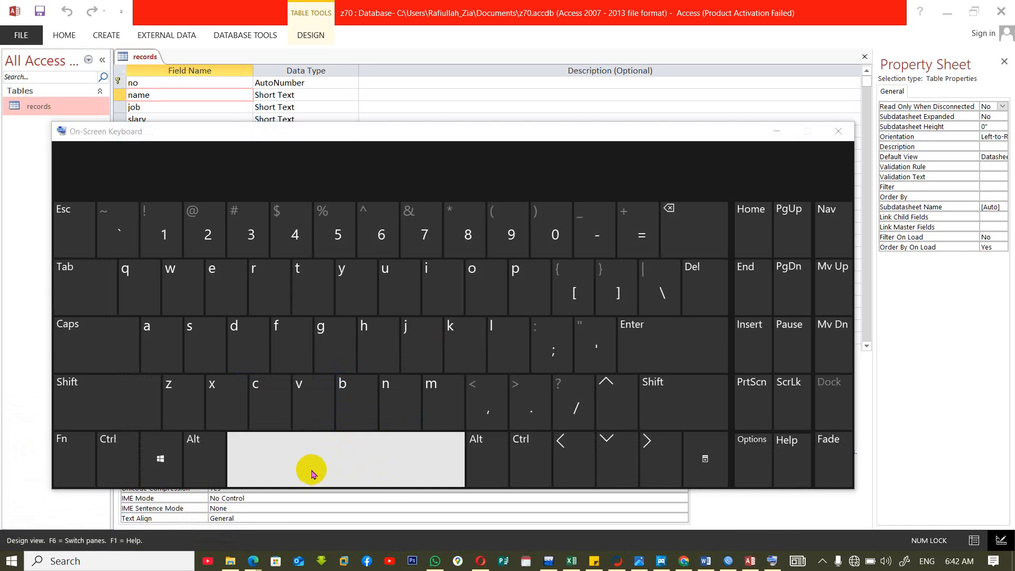
pyautogui.click(838, 131)
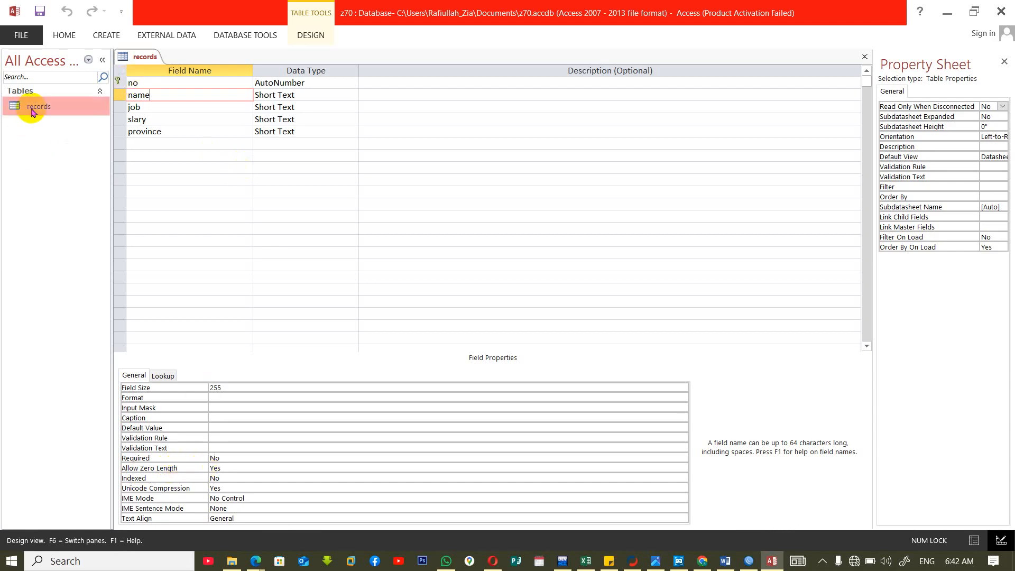
# Reopen the records table in Datasheet View and enter a fourth record with a person's name, slary 887 and province kdh, leaving job blank.
pyautogui.hotkey('ctrl', 'w')
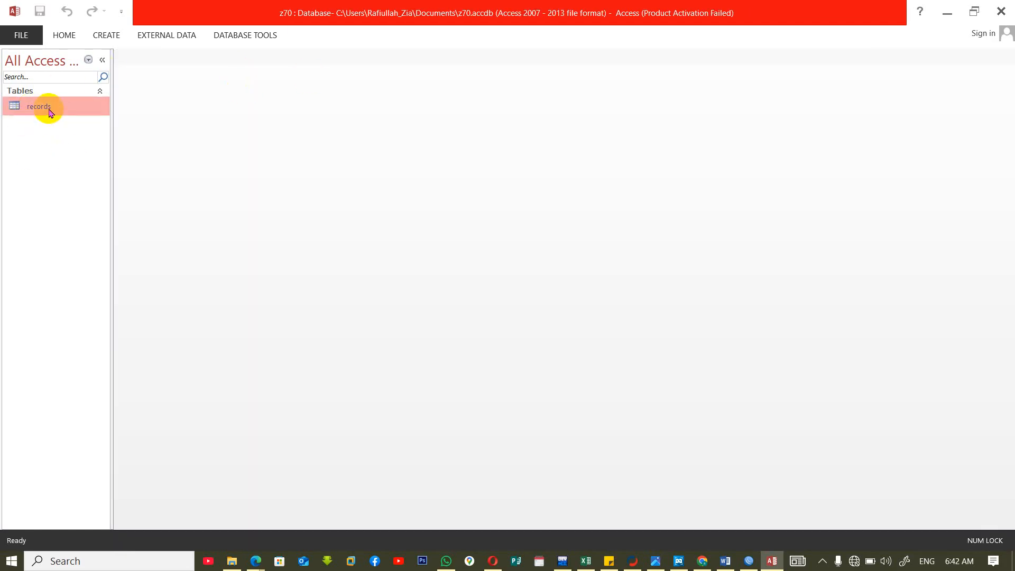
pyautogui.doubleClick(46, 106)
pyautogui.click(220, 120)
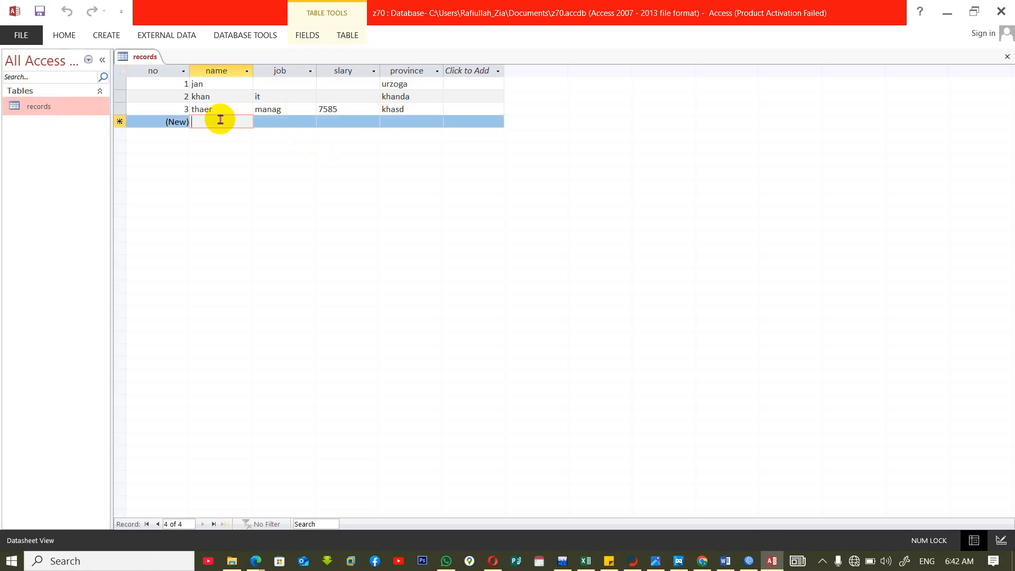
pyautogui.write('goglab')
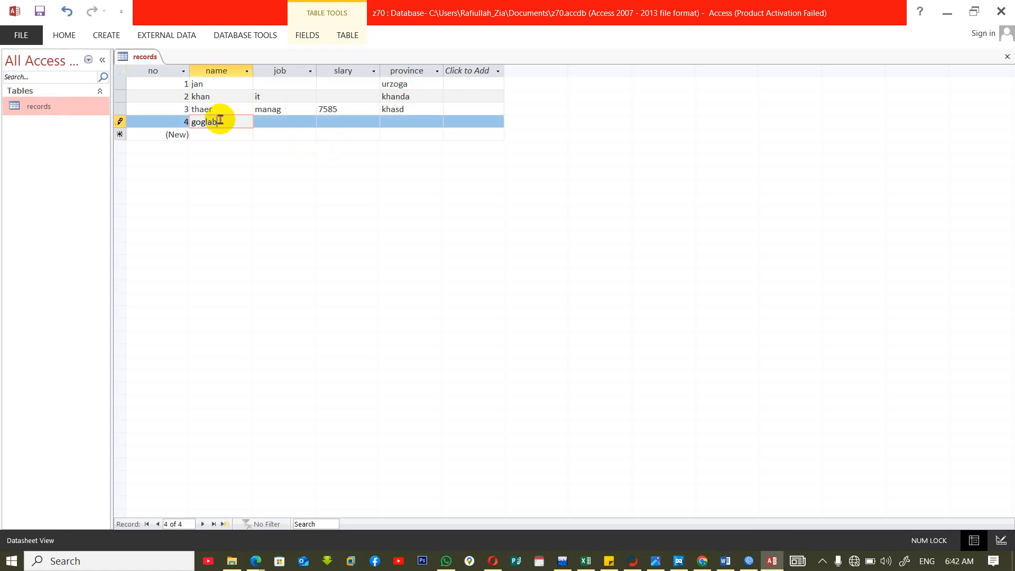
pyautogui.press('Tab')
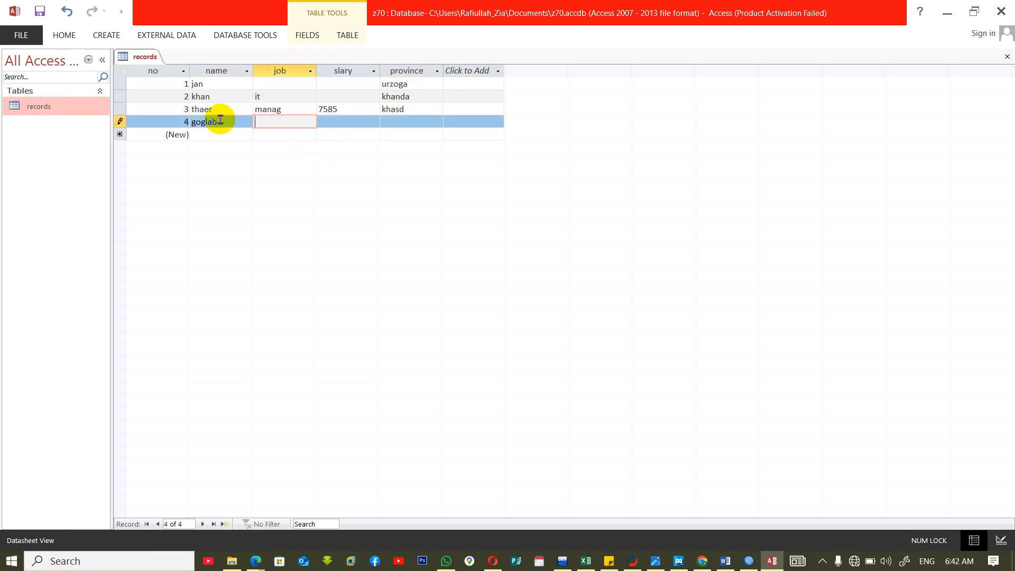
pyautogui.press('Tab')
pyautogui.write('887')
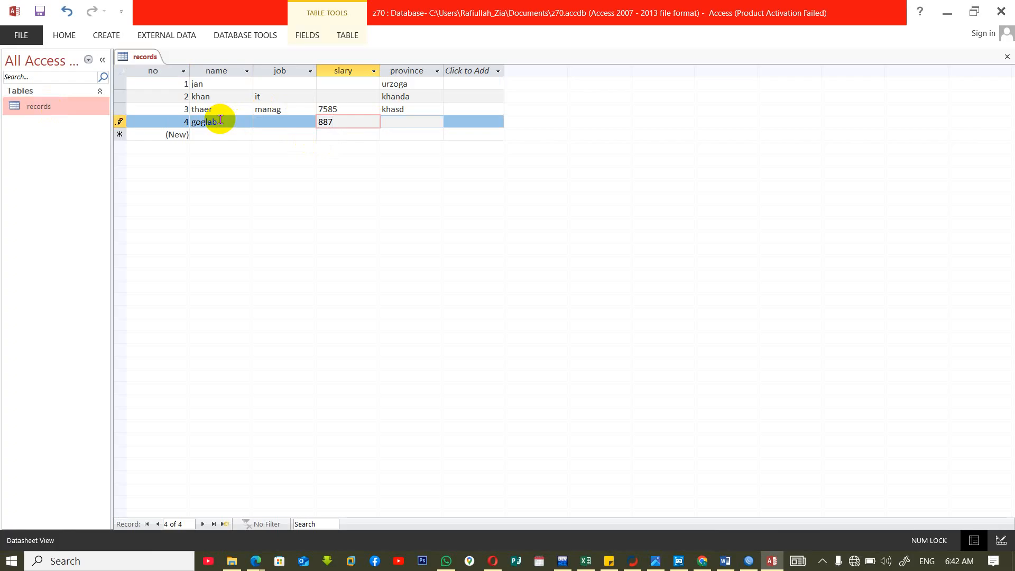
pyautogui.press('Tab')
pyautogui.write('kdh')
pyautogui.press('Tab')
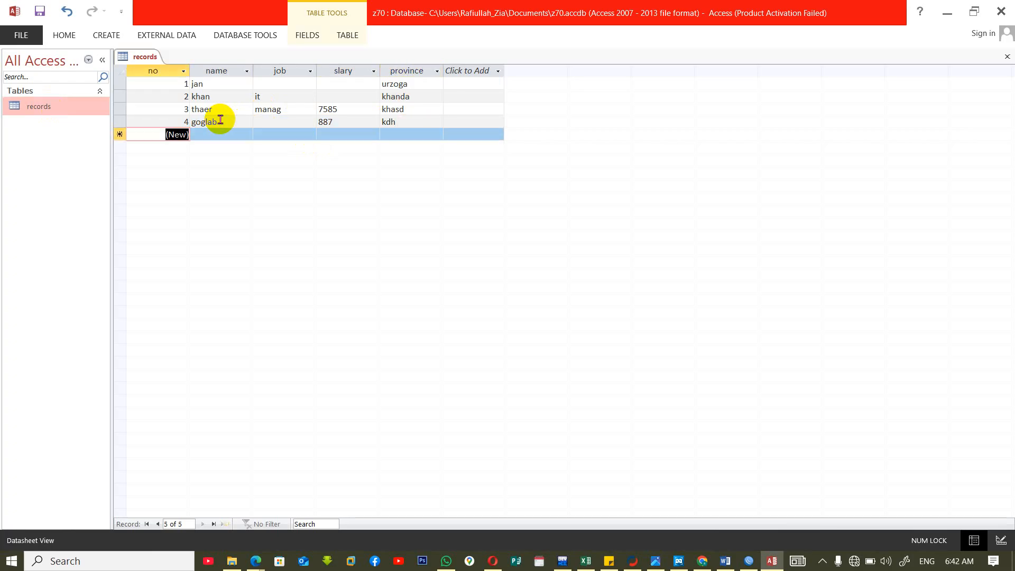
pyautogui.click(280, 121)
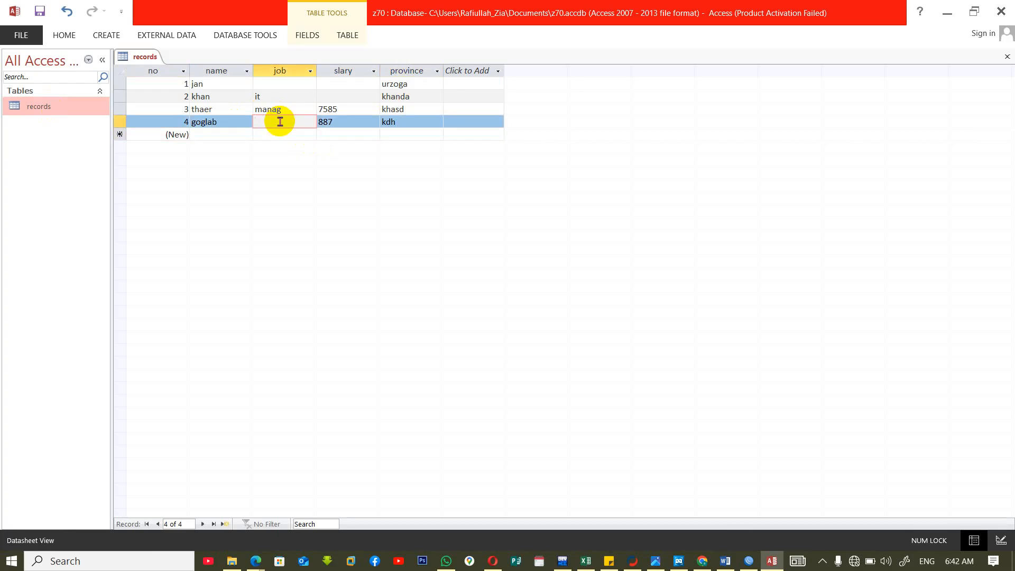
# Switch the records table to Design View, set the job field's Allow Zero Length to No, and save and close the table.
pyautogui.hotkey('ctrl', 'w')
pyautogui.rightClick(52, 108)
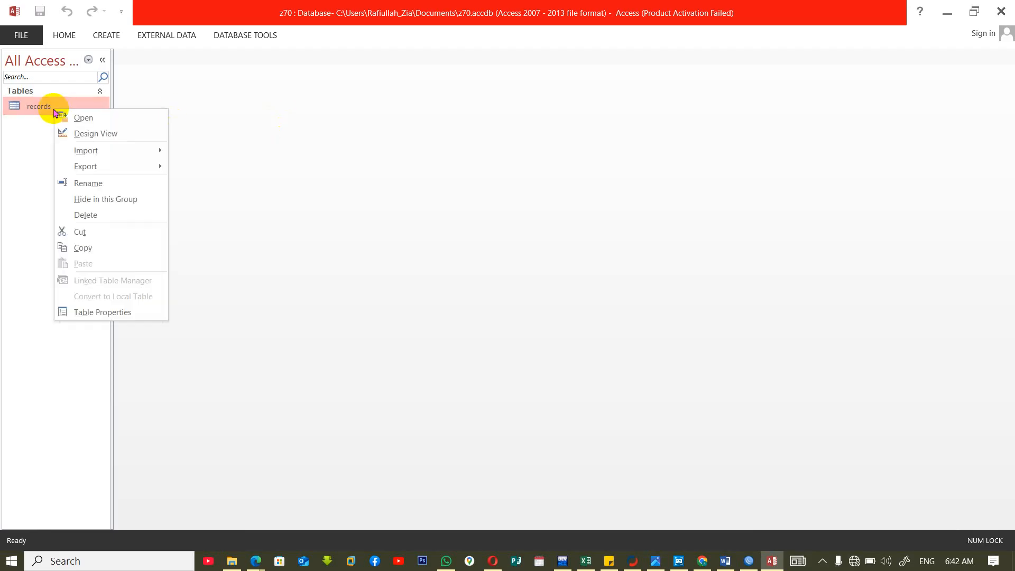
pyautogui.click(86, 132)
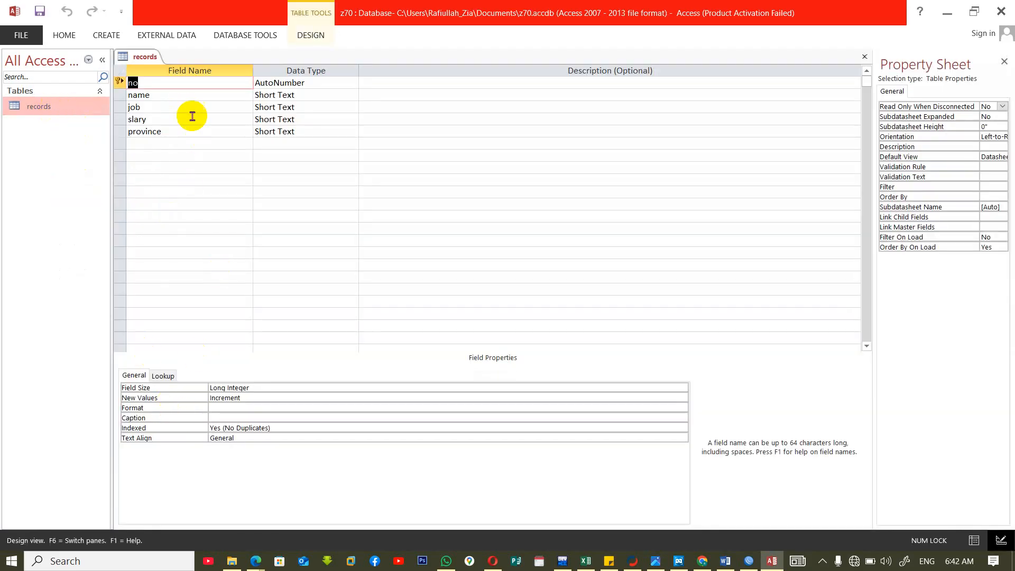
pyautogui.click(181, 107)
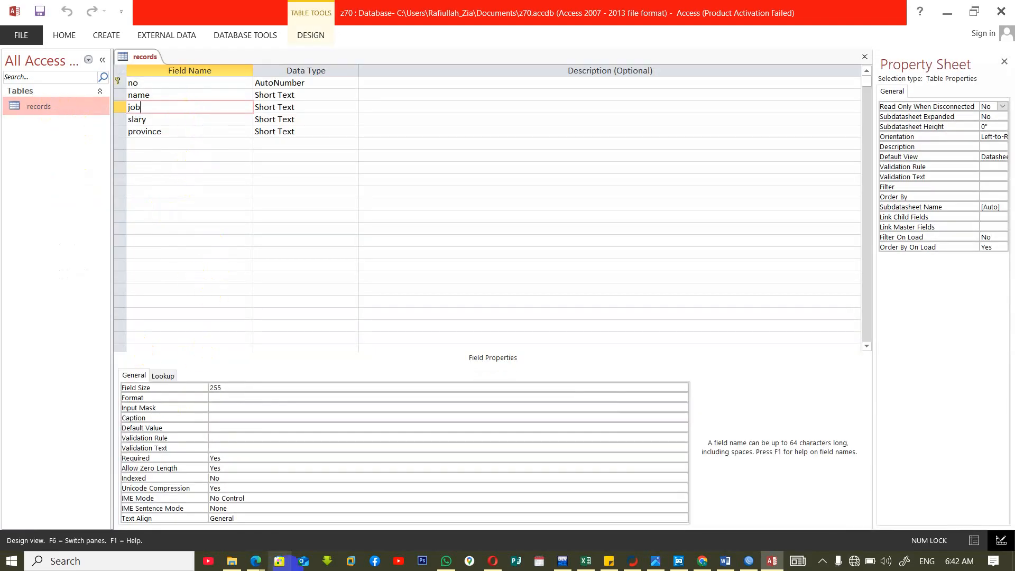
pyautogui.click(227, 469)
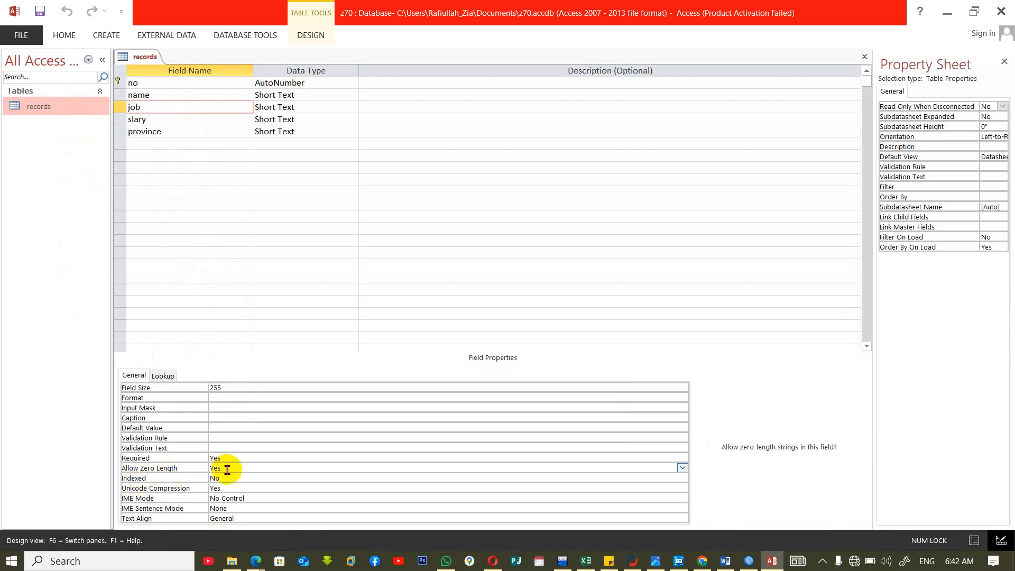
pyautogui.press('BackSpace')
pyautogui.press('BackSpace')
pyautogui.write('No')
pyautogui.press('Return')
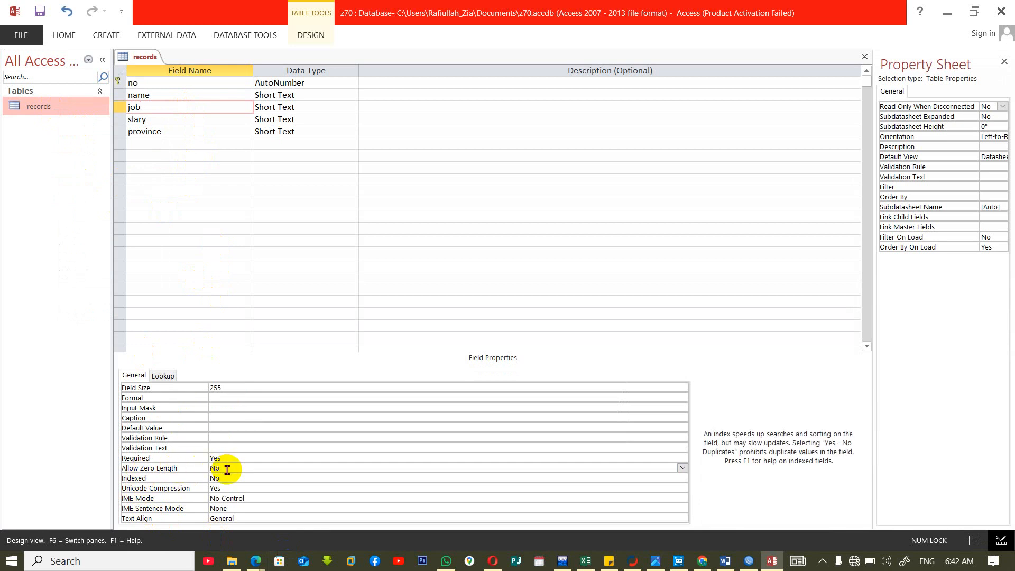
pyautogui.hotkey('ctrl', 'w')
pyautogui.click(461, 332)
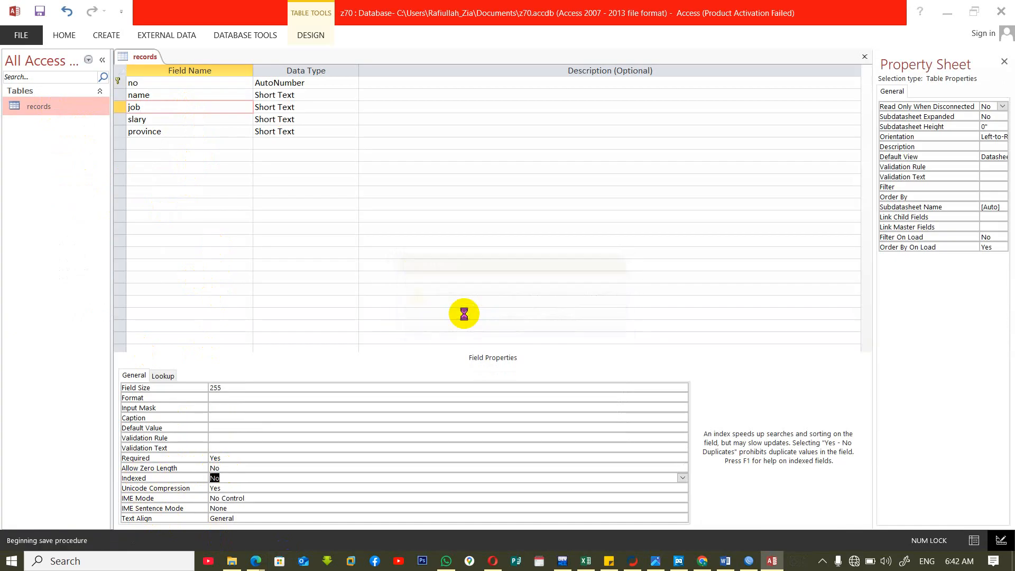
# Reopen the records table in Datasheet View, enter a person's name in a fifth record, and try to leave its job blank.
pyautogui.doubleClick(19, 107)
pyautogui.click(210, 135)
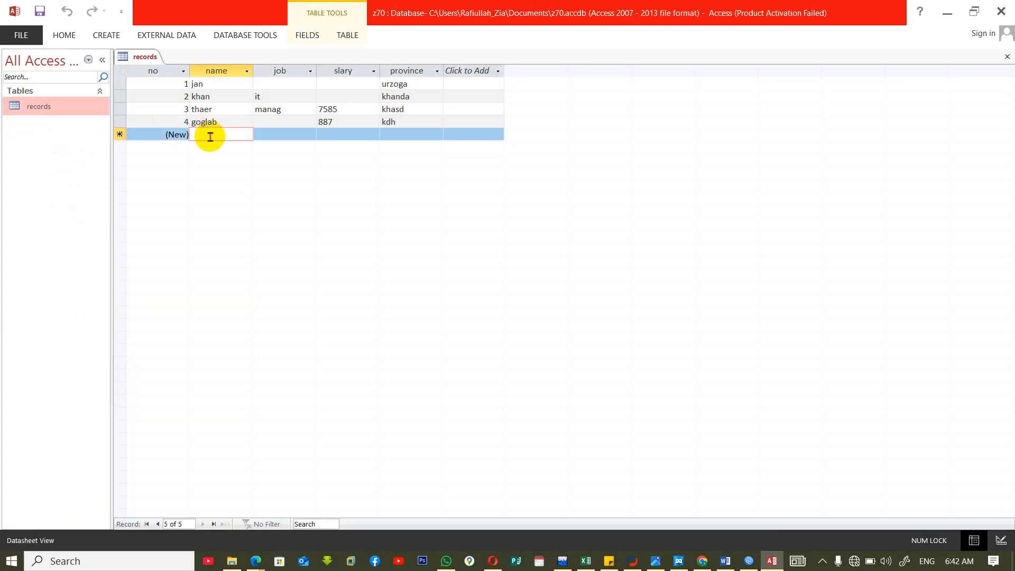
pyautogui.write('bhar')
pyautogui.press('Tab')
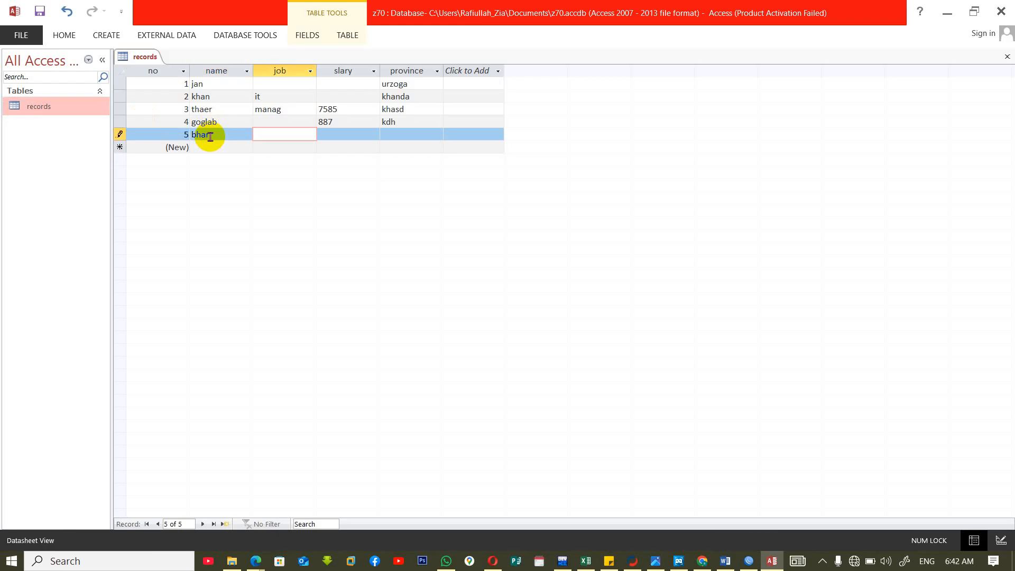
pyautogui.press('Tab')
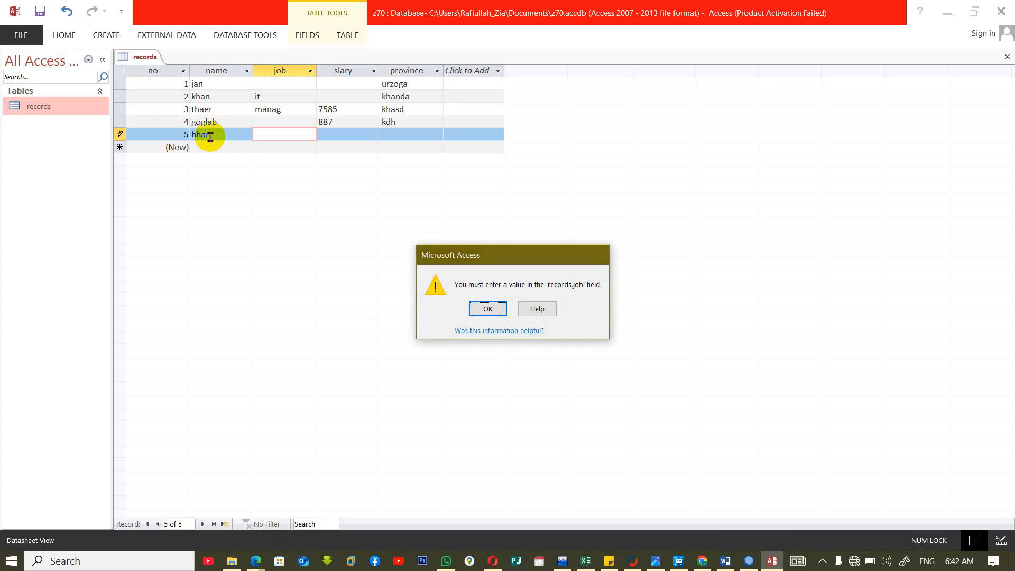
pyautogui.press('Return')
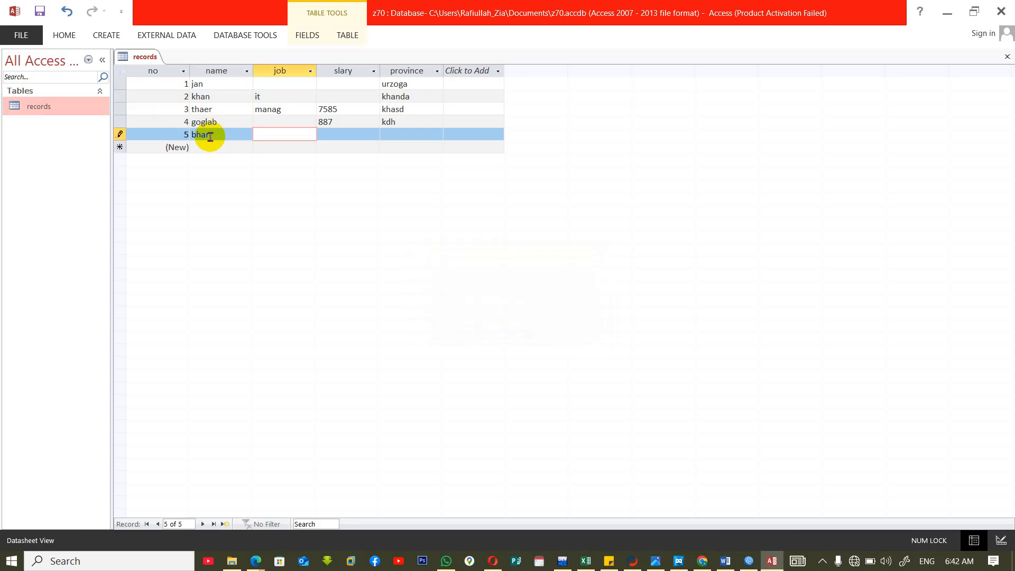
pyautogui.rightClick(32, 112)
pyautogui.click(74, 130)
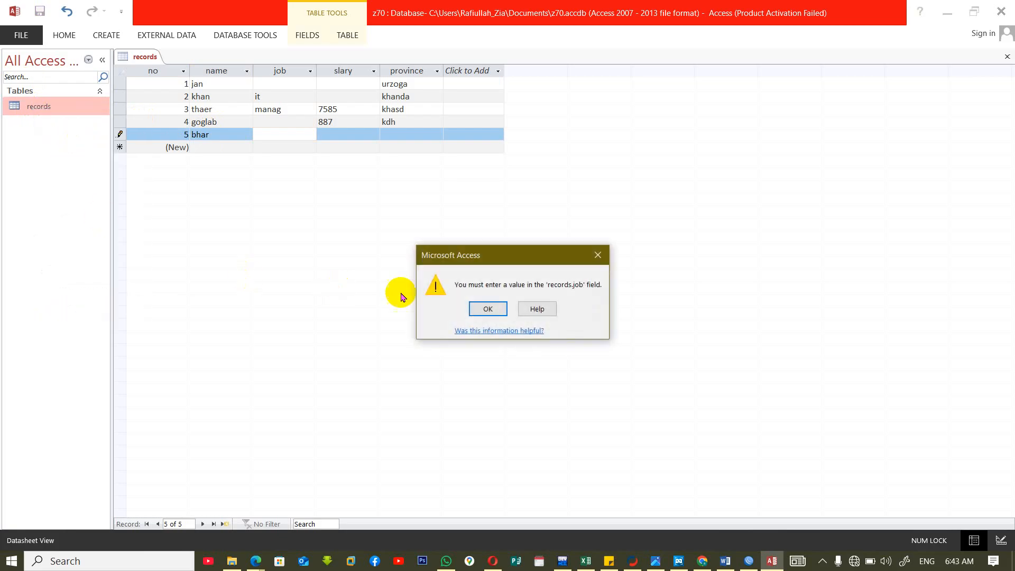
pyautogui.click(488, 309)
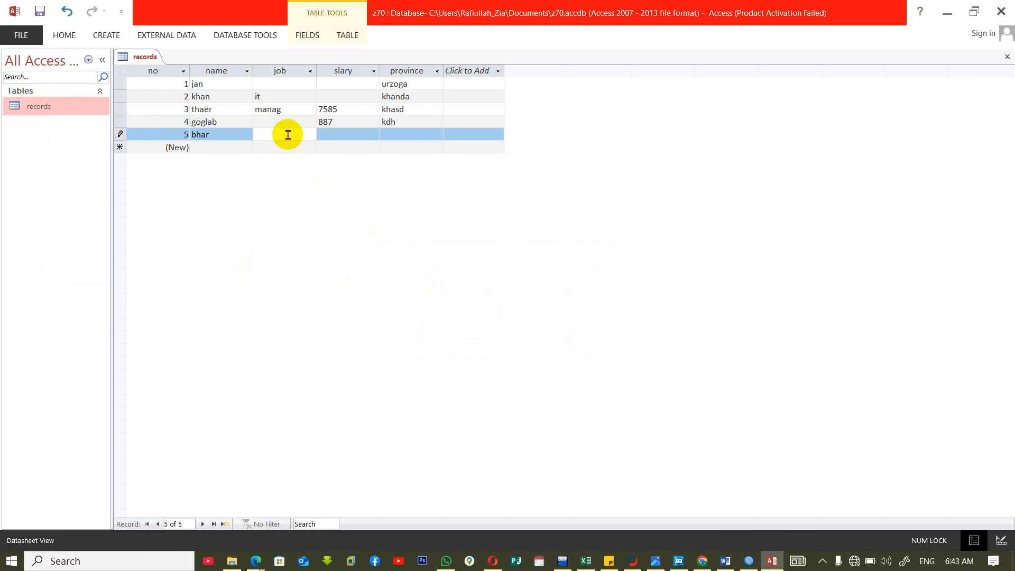
# Enter dskjf as the fifth record's job and close the records table.
pyautogui.write('dskjf')
pyautogui.press('Tab')
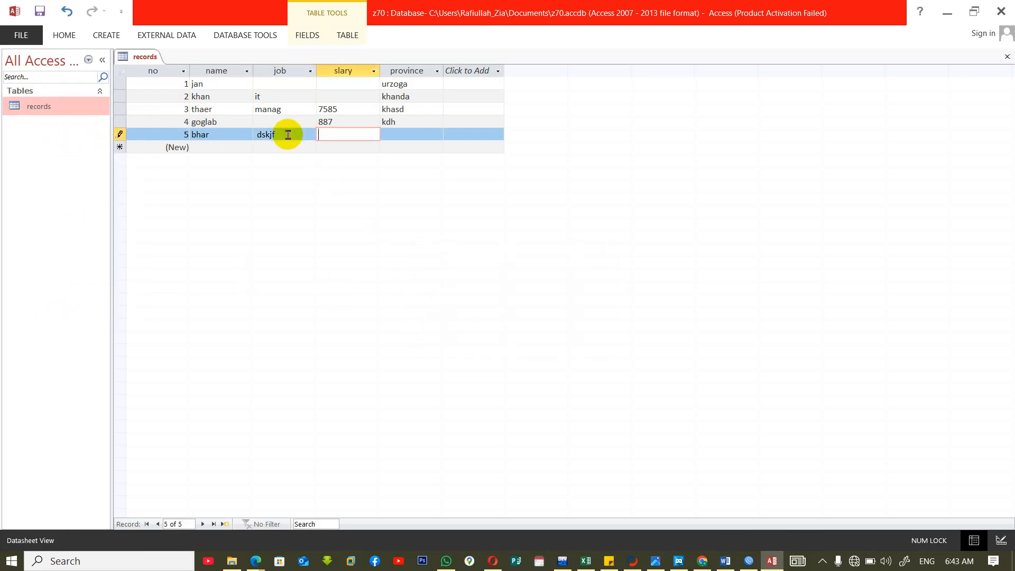
pyautogui.hotkey('ctrl', 'w')
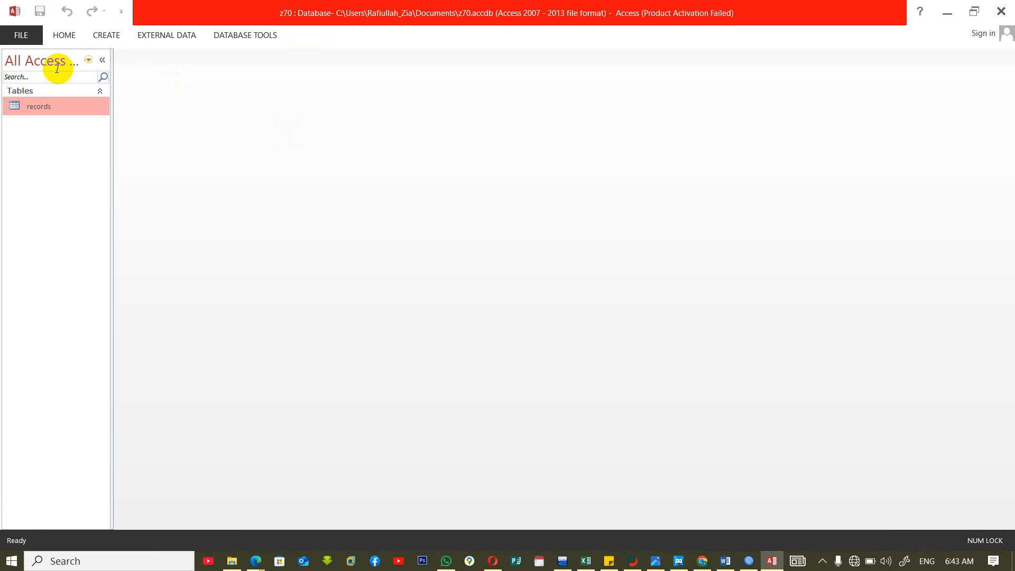
# Open the records table in Design View and set the job field's Allow Zero Length to Yes.
pyautogui.rightClick(33, 107)
pyautogui.click(67, 127)
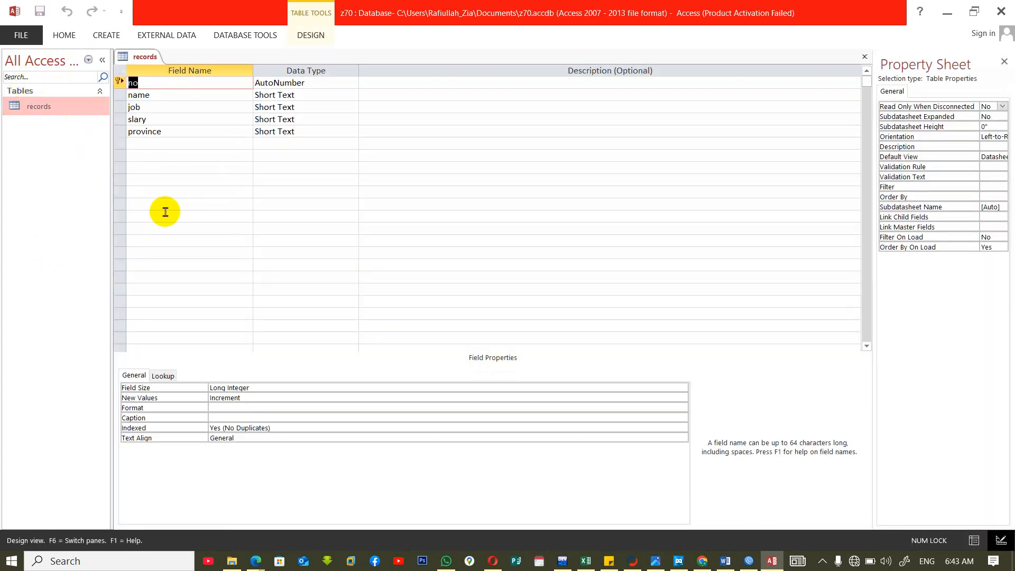
pyautogui.click(180, 107)
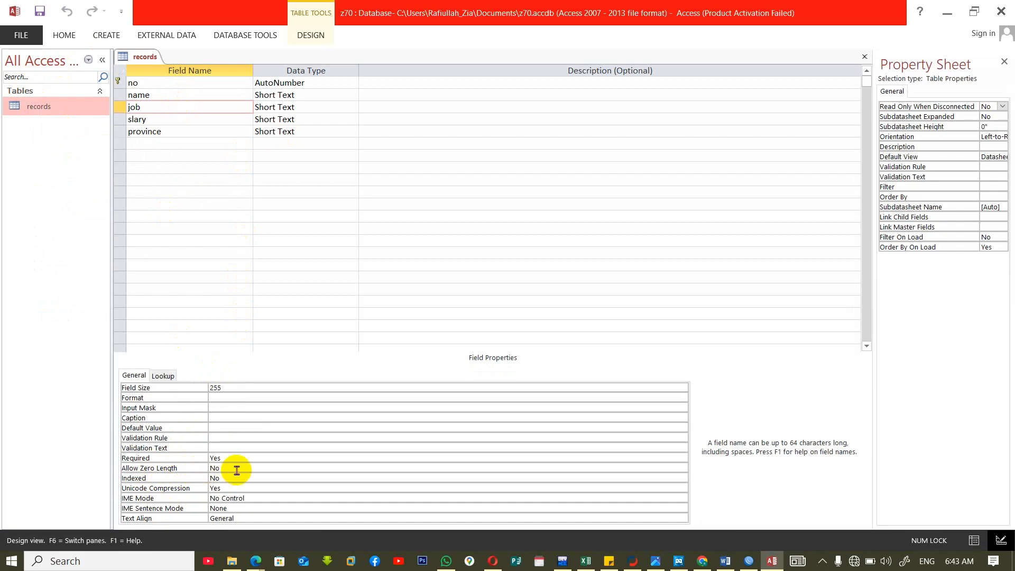
pyautogui.press('BackSpace')
pyautogui.press('BackSpace')
pyautogui.click(241, 449)
pyautogui.click(241, 466)
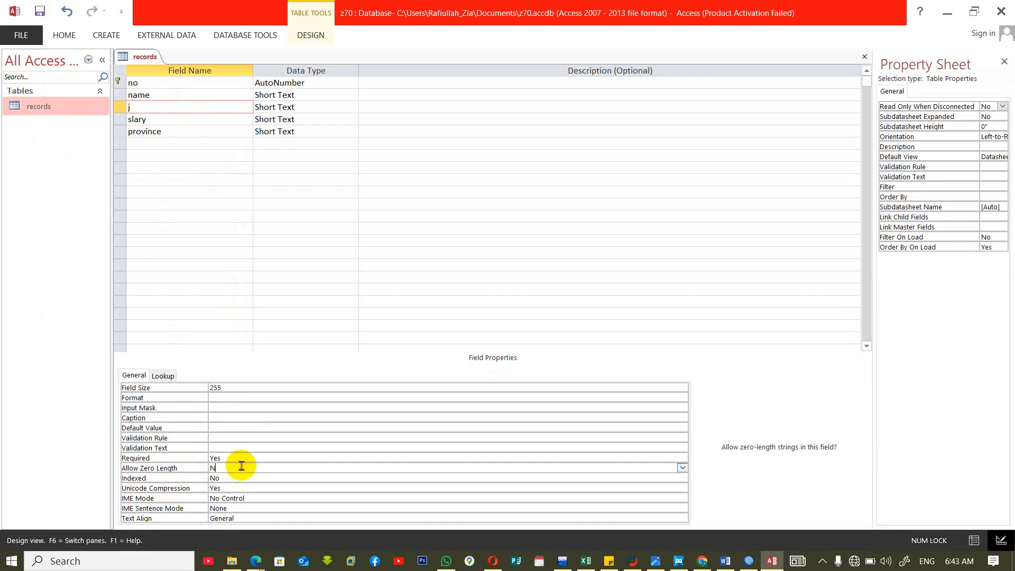
pyautogui.write('ys')
pyautogui.press('Return')
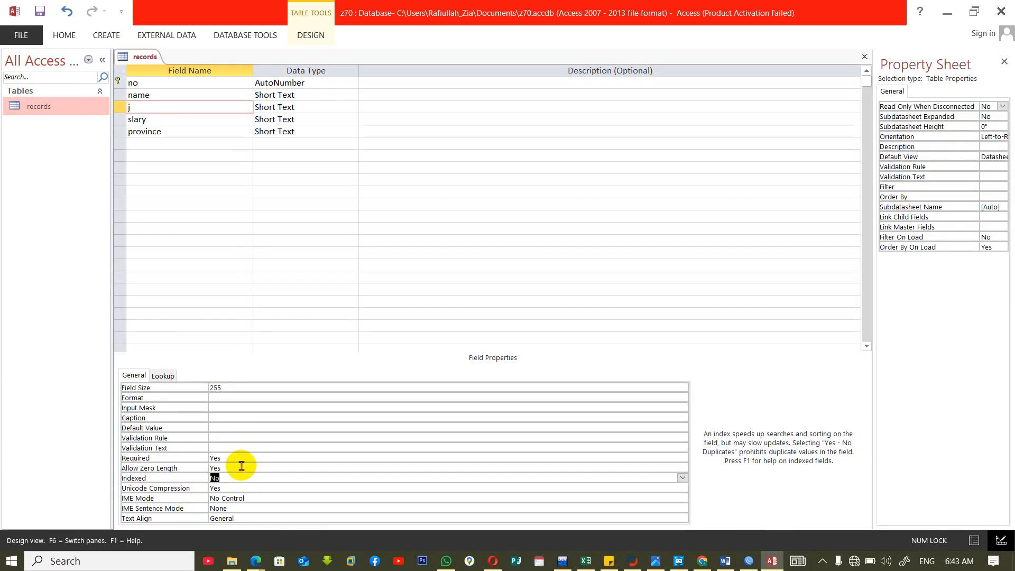
# Set Required to No for the third field and choose Yes for its Allow Zero Length.
pyautogui.click(239, 455)
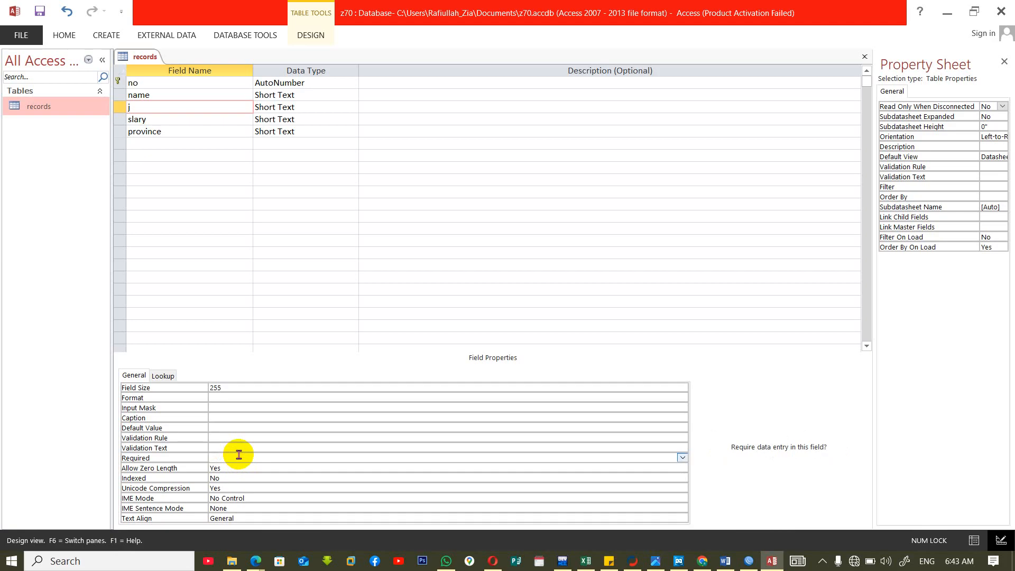
pyautogui.write('No')
pyautogui.press('Return')
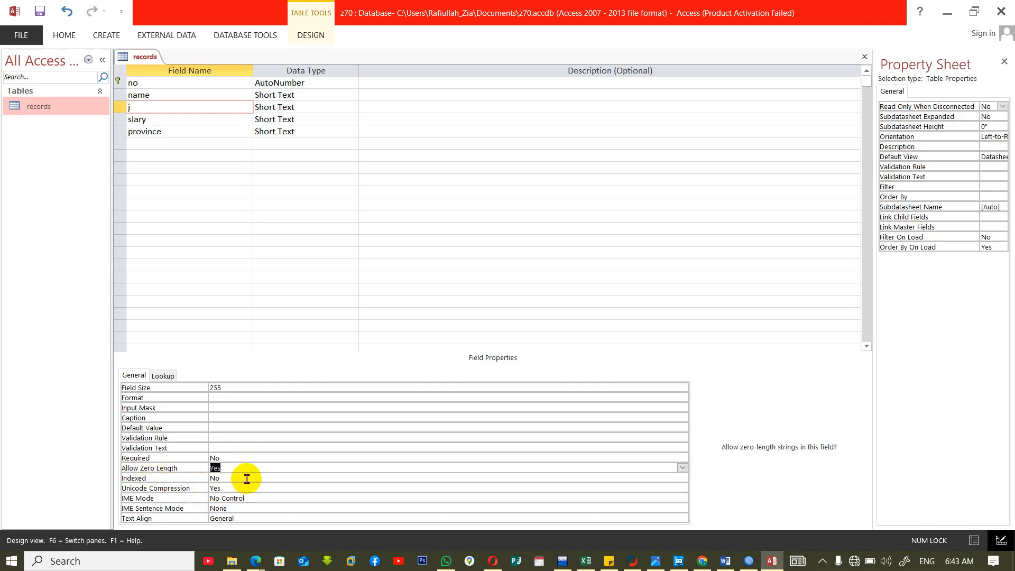
pyautogui.click(683, 468)
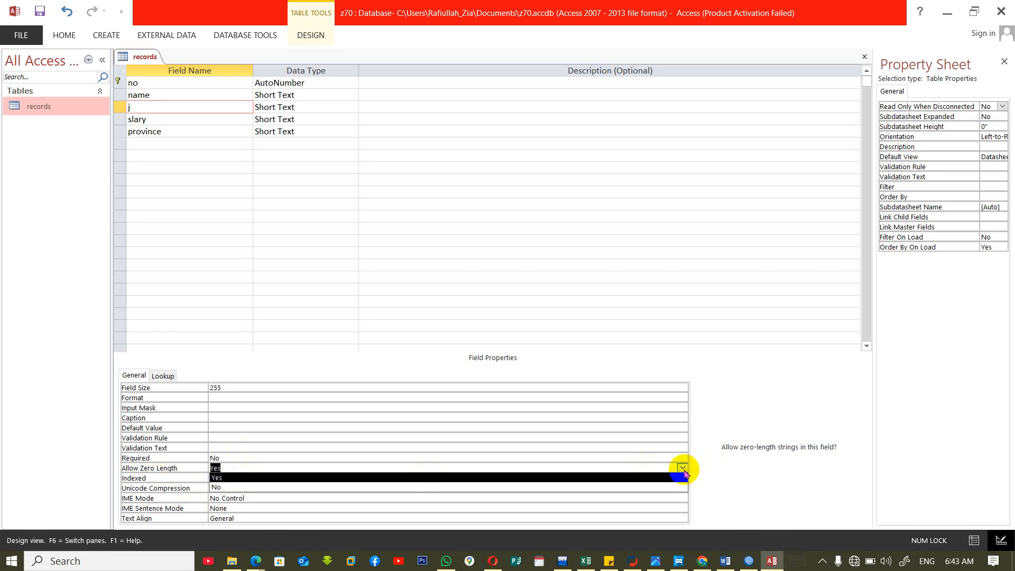
pyautogui.press('Return')
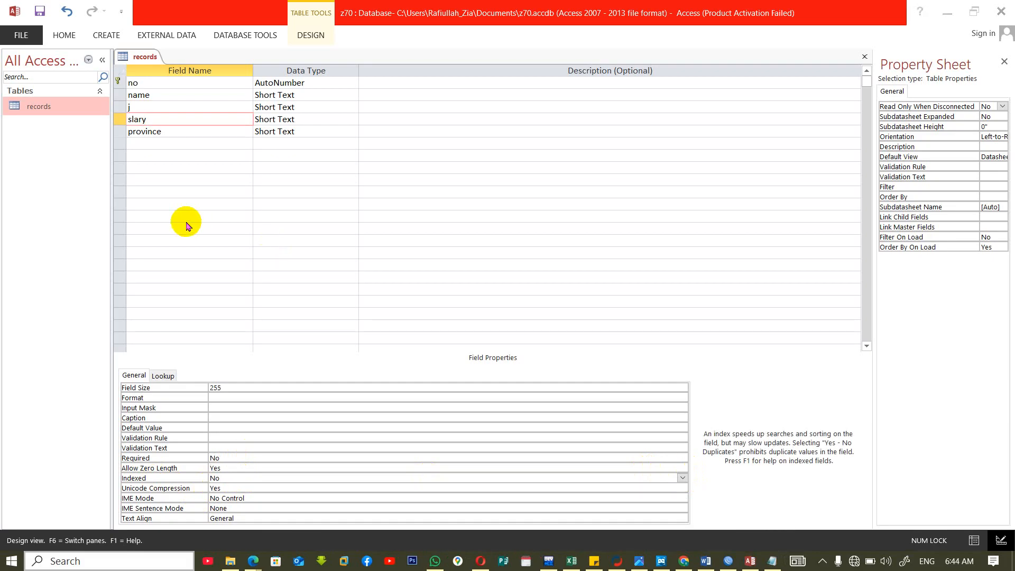
# Examine the available Indexed options for the name and slary fields.
pyautogui.click(233, 480)
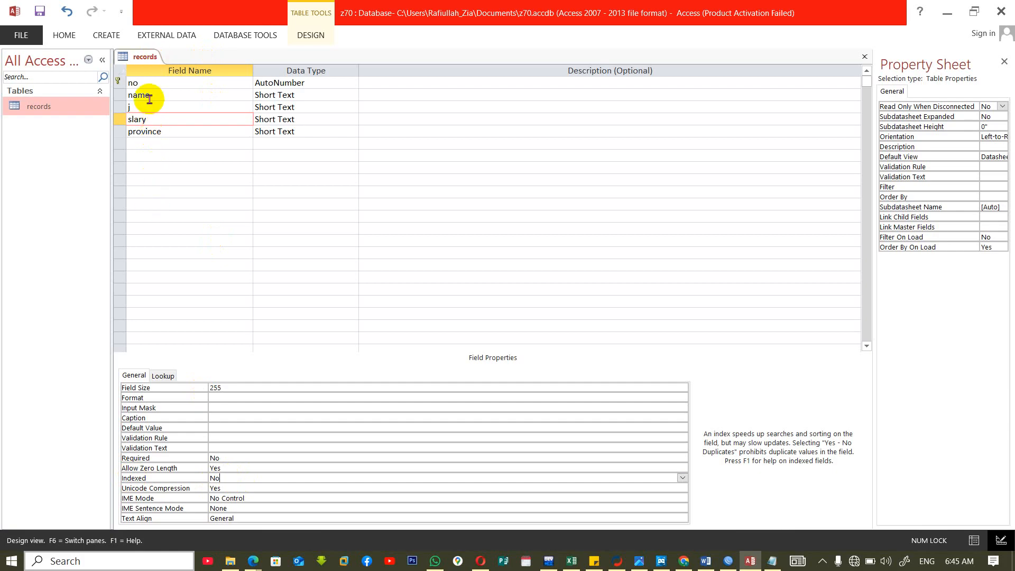
pyautogui.click(166, 99)
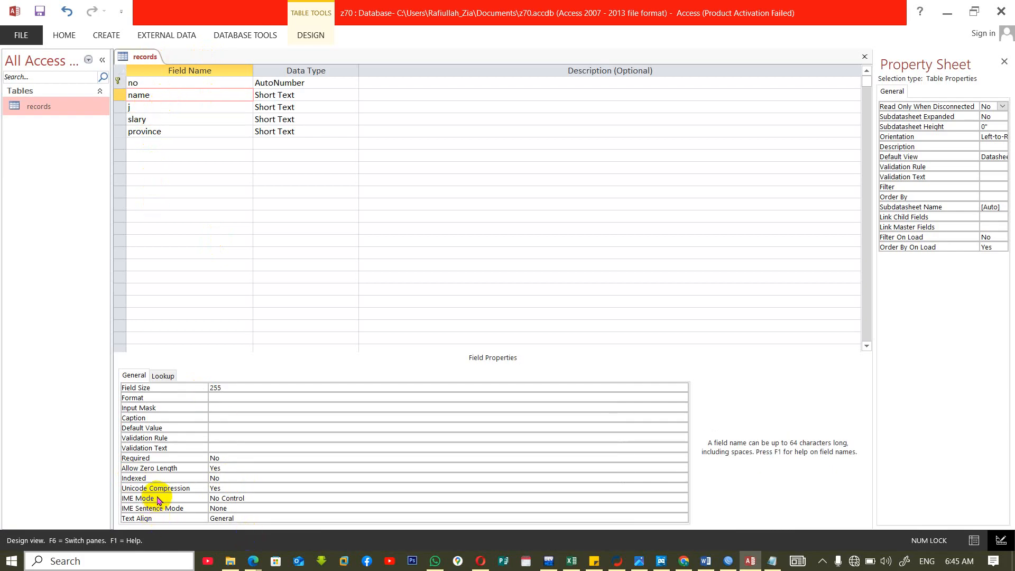
pyautogui.click(429, 477)
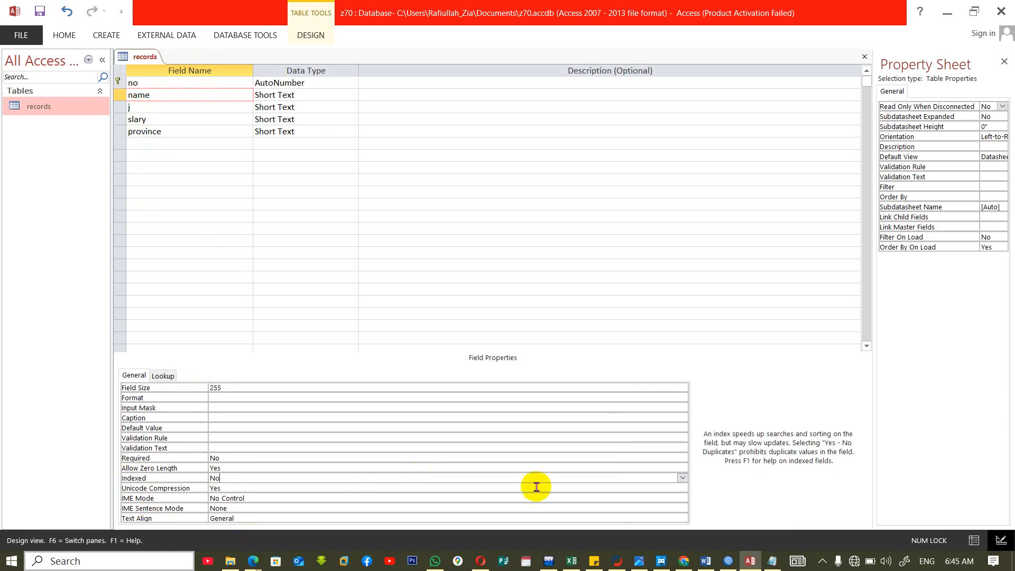
pyautogui.click(681, 478)
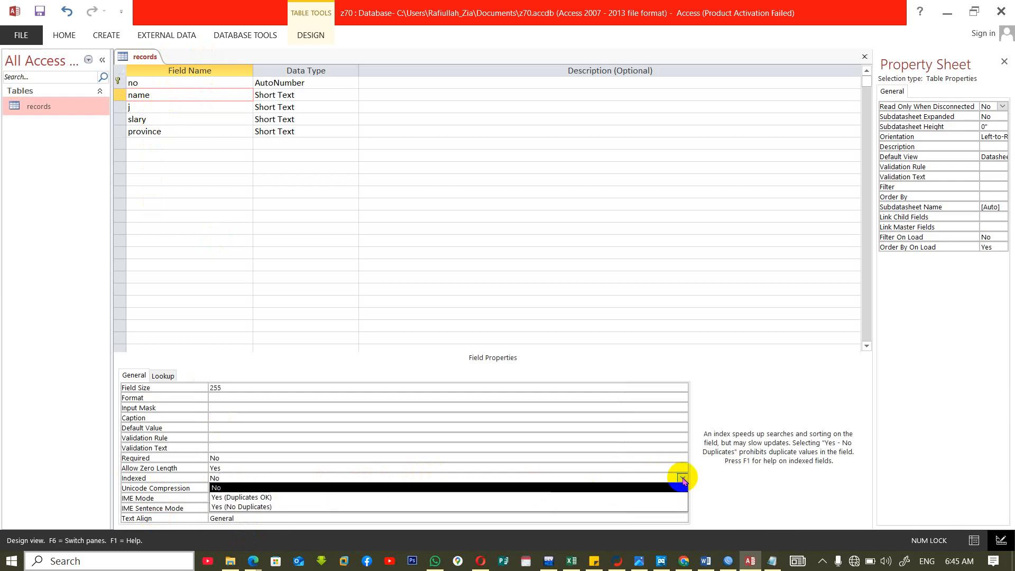
pyautogui.click(682, 479)
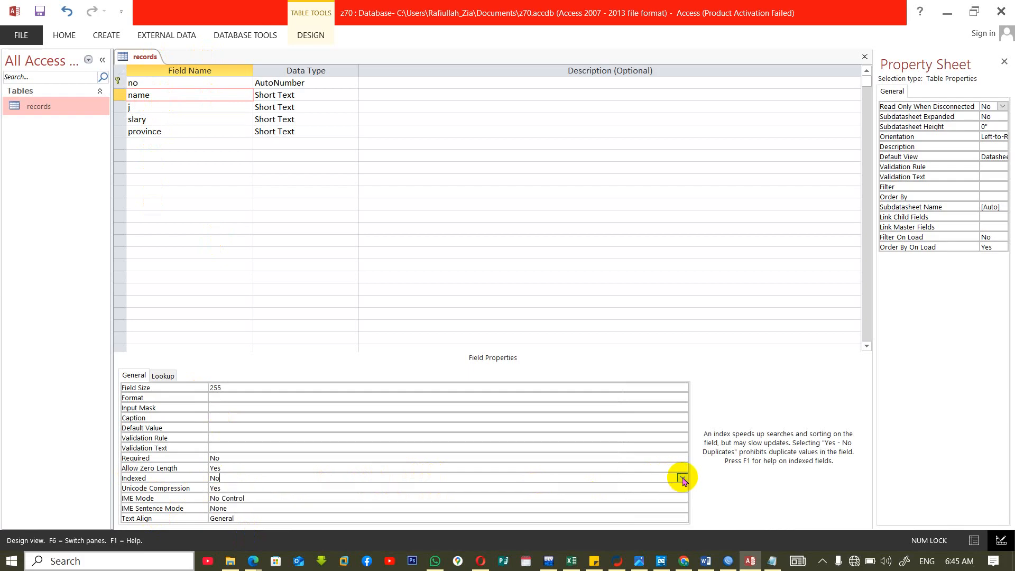
pyautogui.click(169, 119)
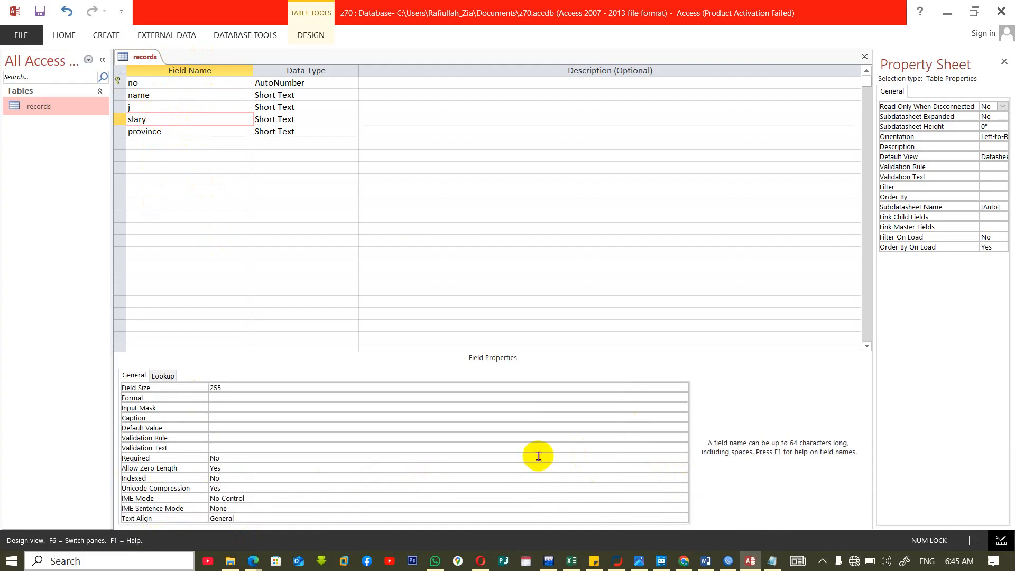
pyautogui.click(537, 478)
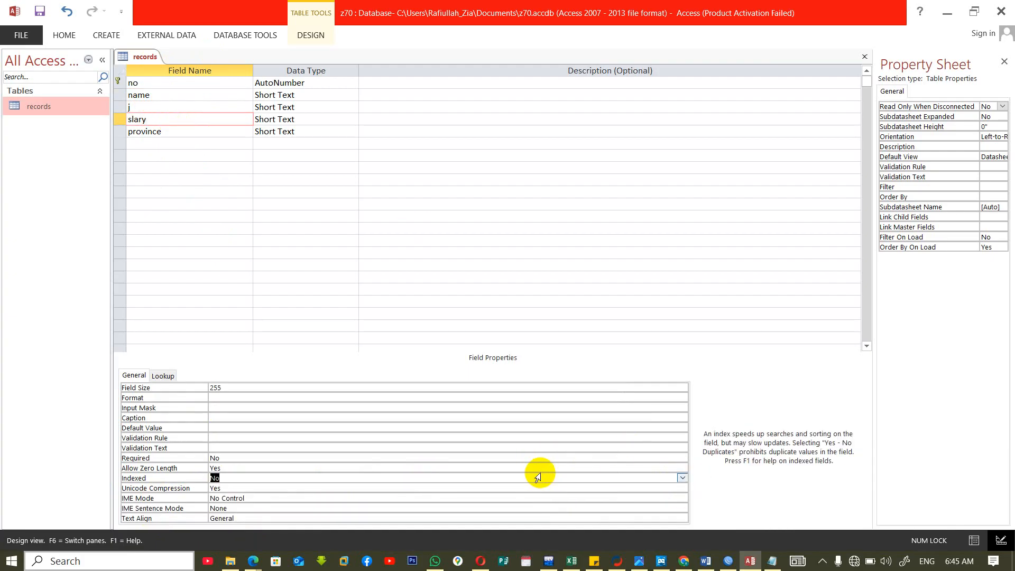
pyautogui.click(682, 478)
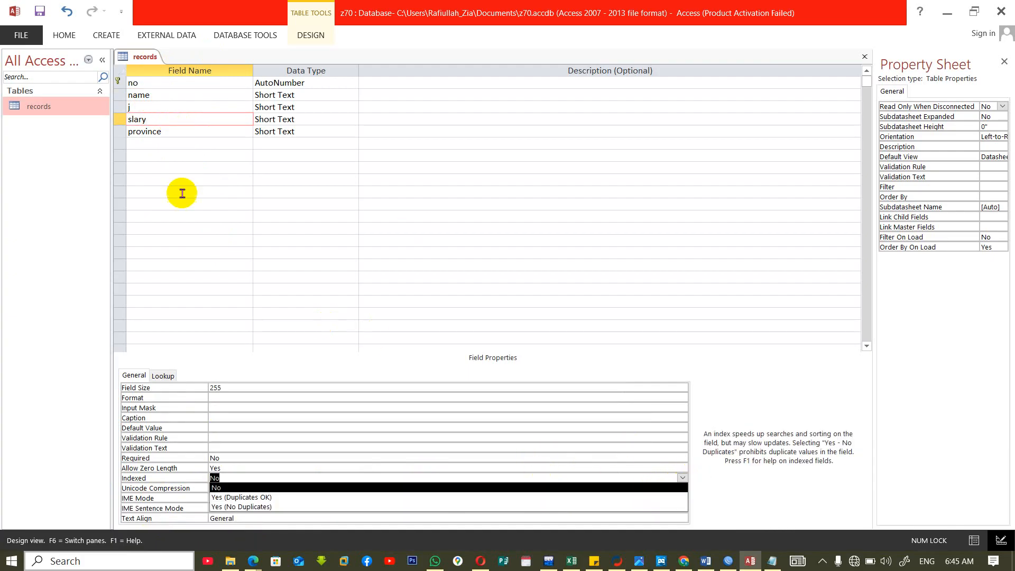
pyautogui.click(182, 191)
# Add a field named Risgestern with the Number data type below province.
pyautogui.click(163, 147)
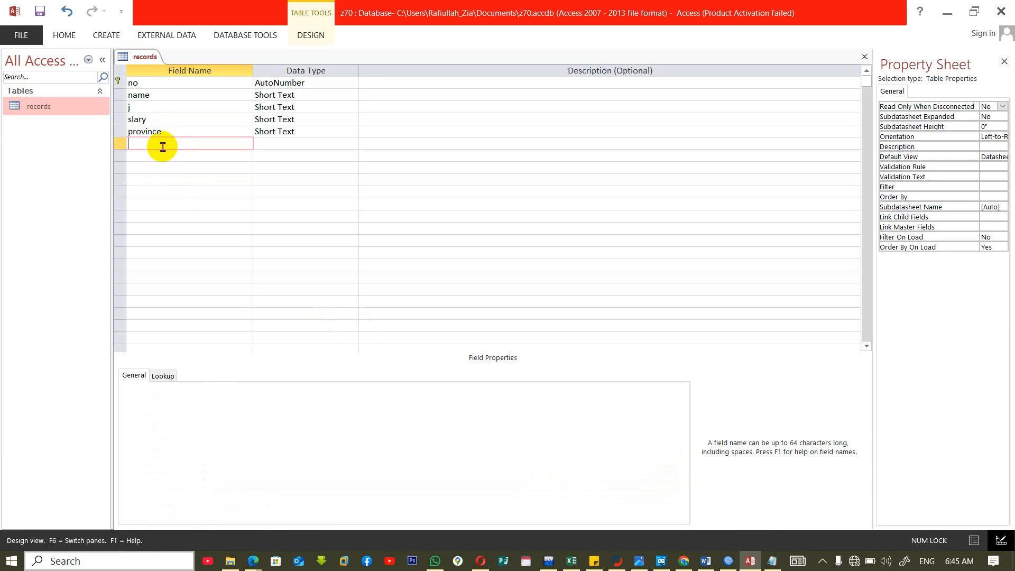
pyautogui.write('R')
pyautogui.press('BackSpace')
pyautogui.press('BackSpace')
pyautogui.press('Tab')
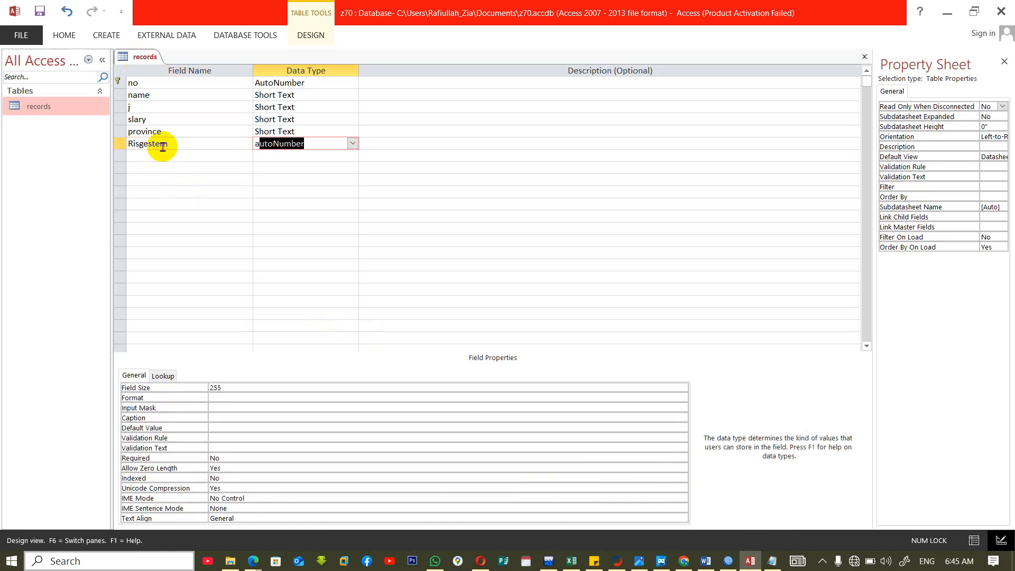
pyautogui.press('BackSpace')
pyautogui.write('Number')
pyautogui.press('Tab')
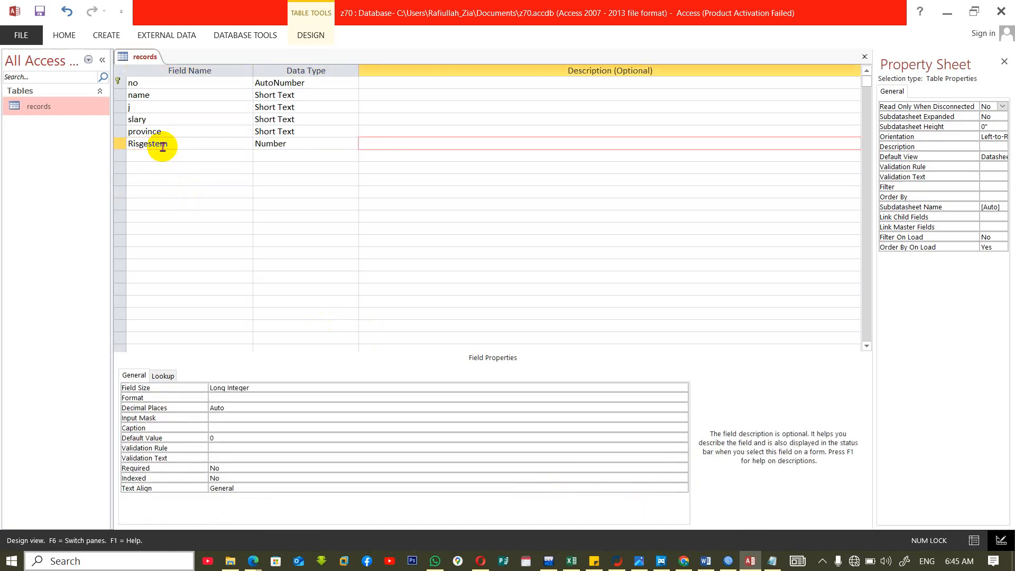
# Set the Risgestern field's Indexed property to Yes (Duplicates OK), and close the table saving its design.
pyautogui.click(191, 153)
pyautogui.click(196, 143)
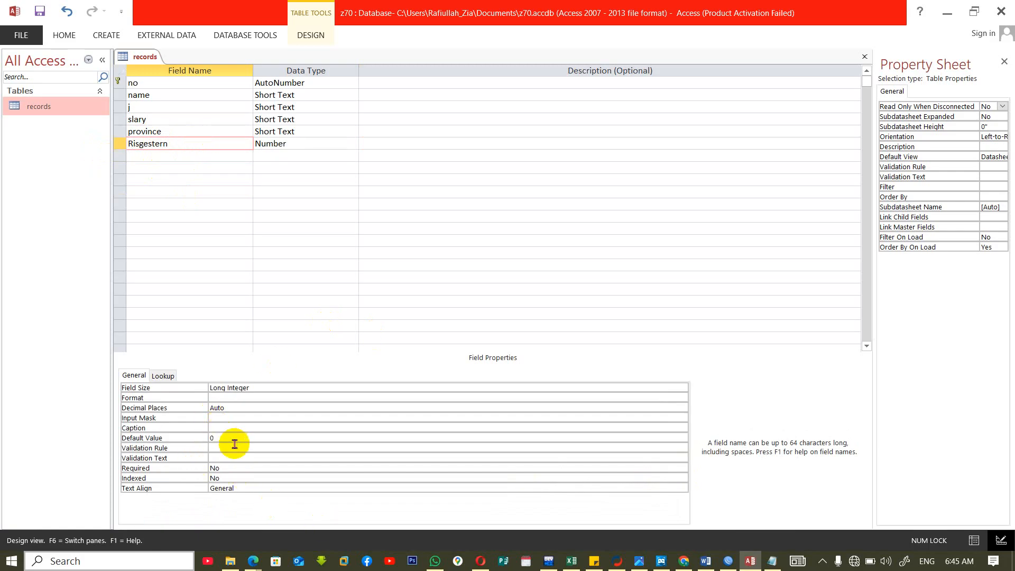
pyautogui.click(248, 477)
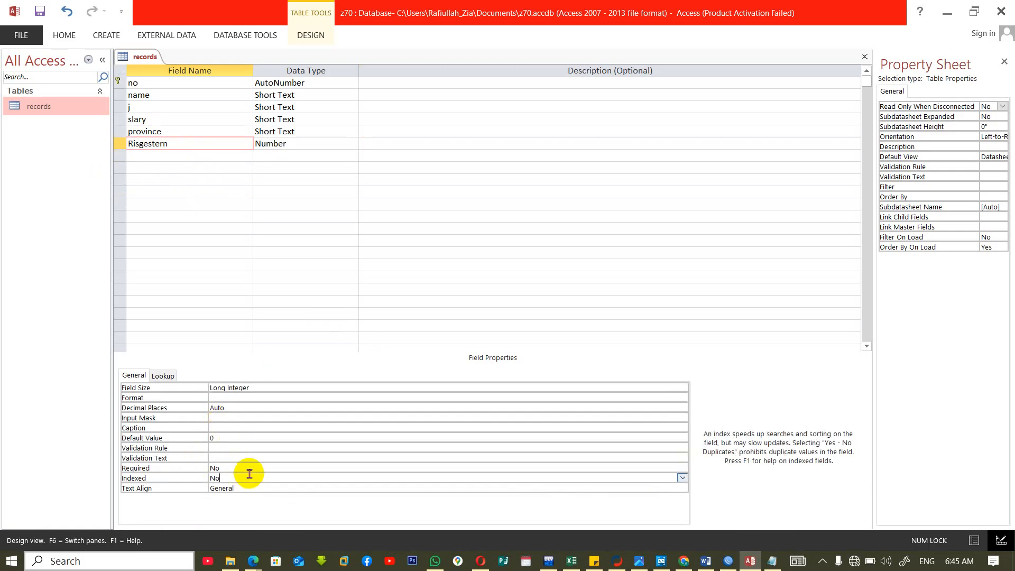
pyautogui.click(682, 479)
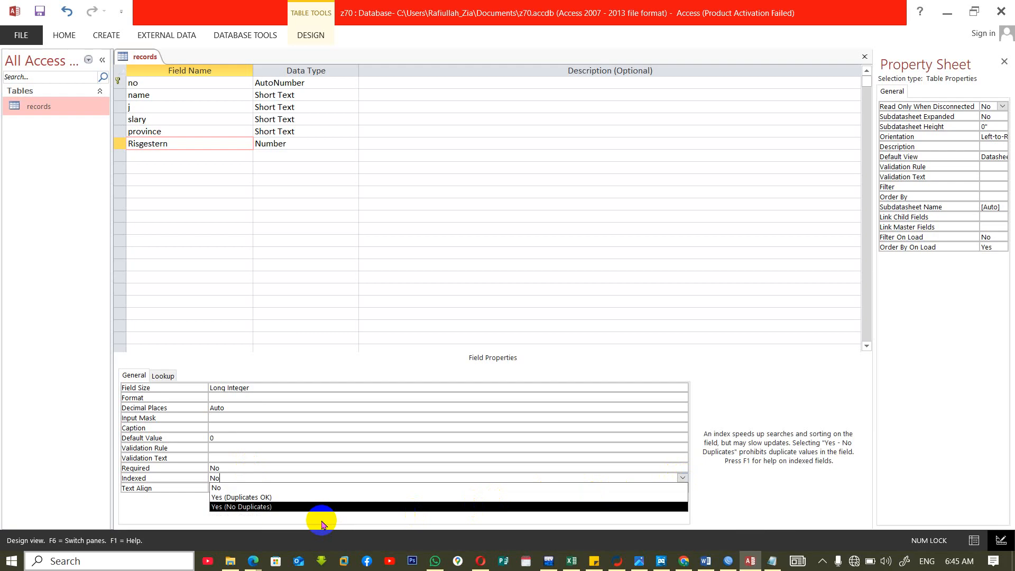
pyautogui.click(295, 502)
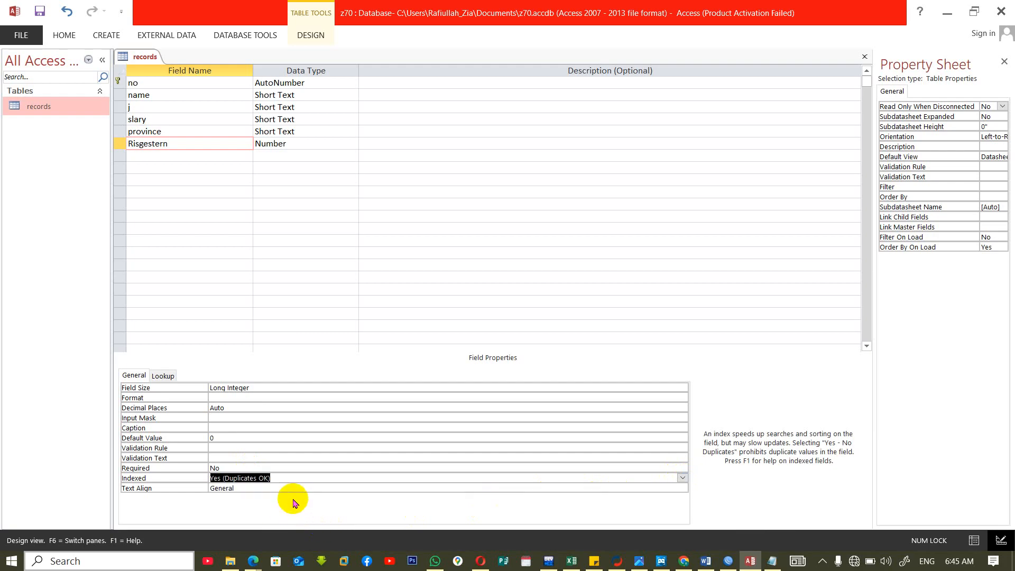
pyautogui.hotkey('ctrl', 'w')
pyautogui.click(461, 317)
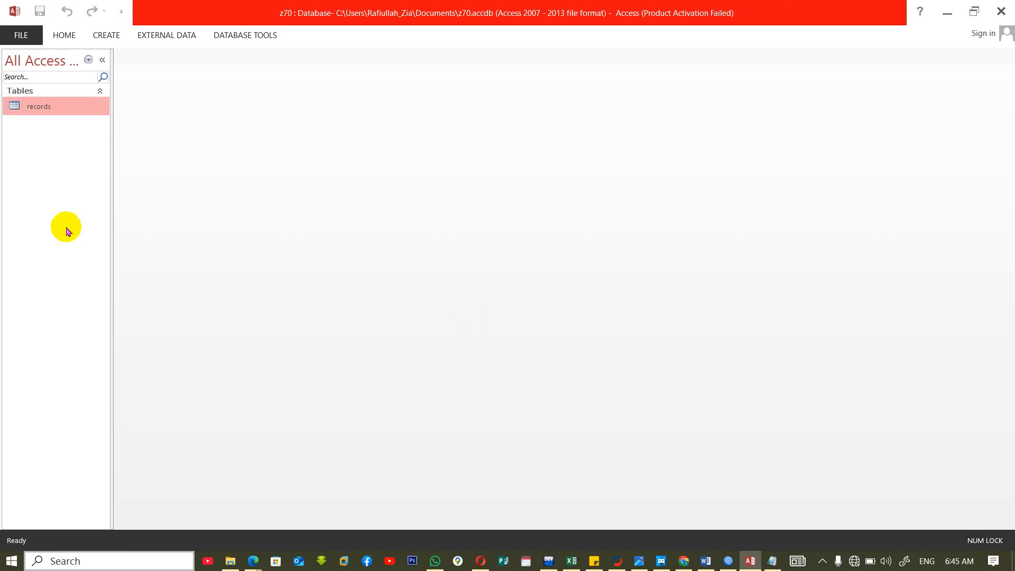
# Open the records table and add a record with a sample name, j kdh, slary 778, province ro and Risgestern 120.
pyautogui.doubleClick(26, 105)
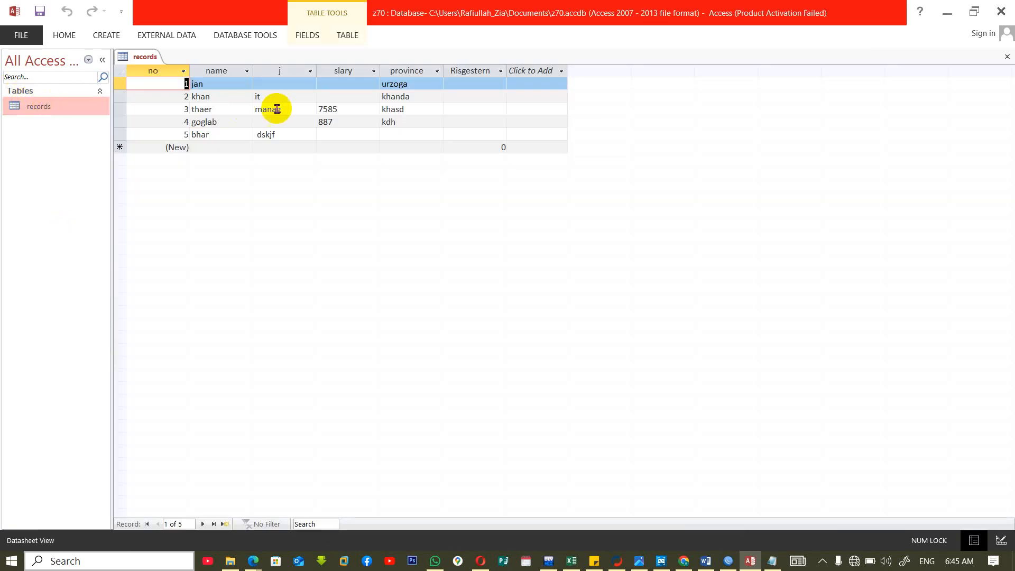
pyautogui.click(201, 146)
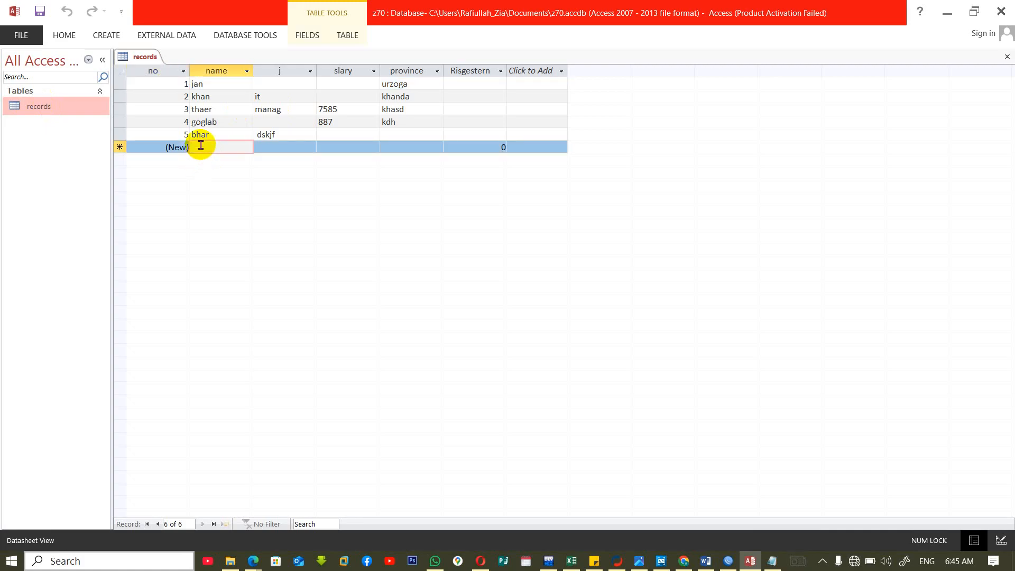
pyautogui.write('bahr')
pyautogui.press('Tab')
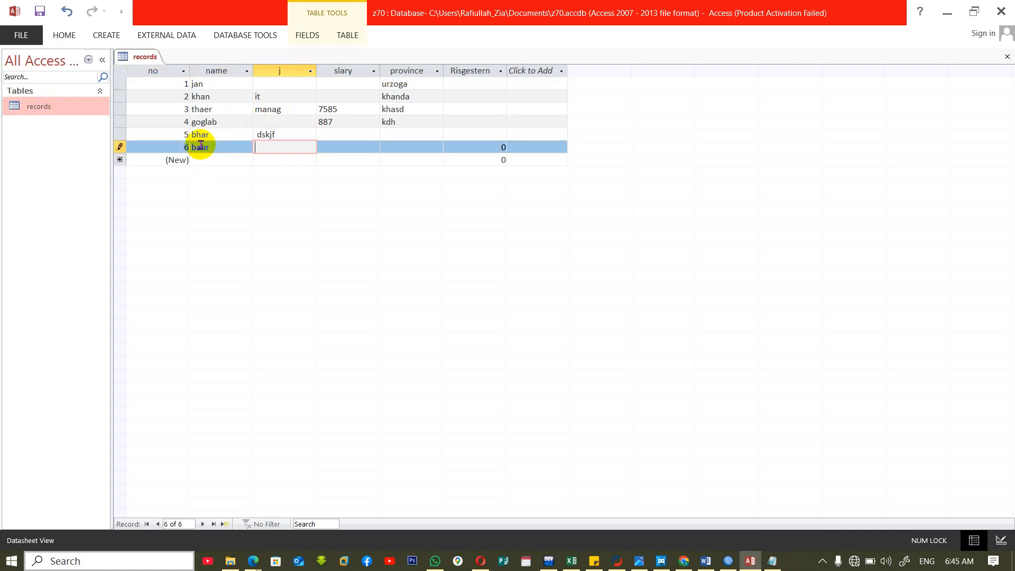
pyautogui.write('kdh')
pyautogui.press('Tab')
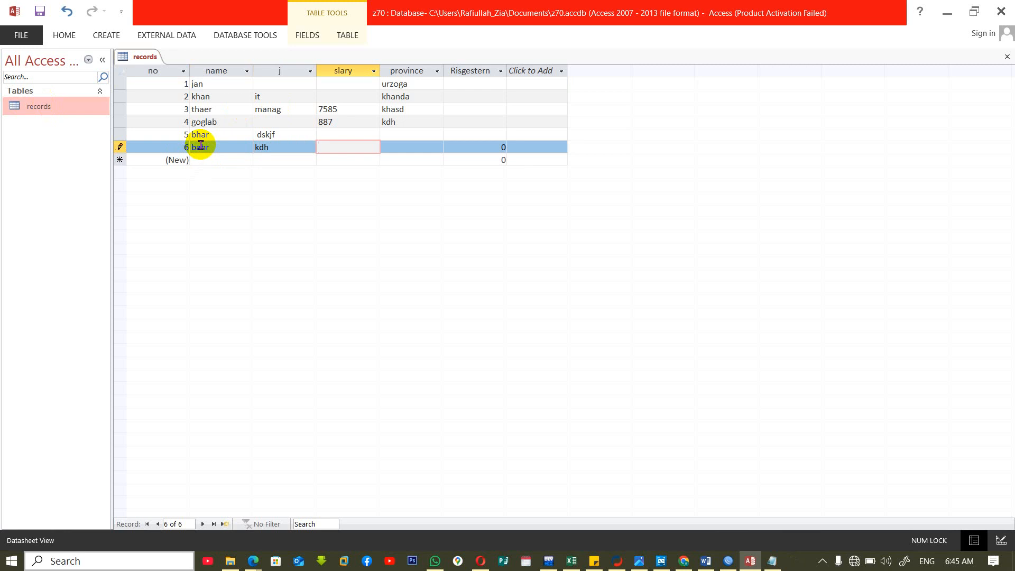
pyautogui.write('778')
pyautogui.press('Tab')
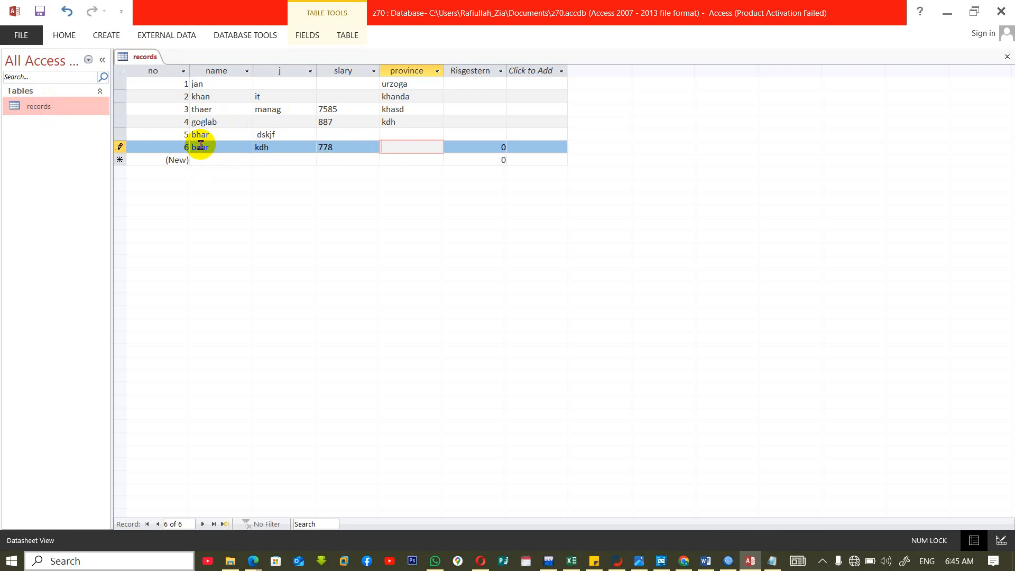
pyautogui.press('Tab')
pyautogui.write('120')
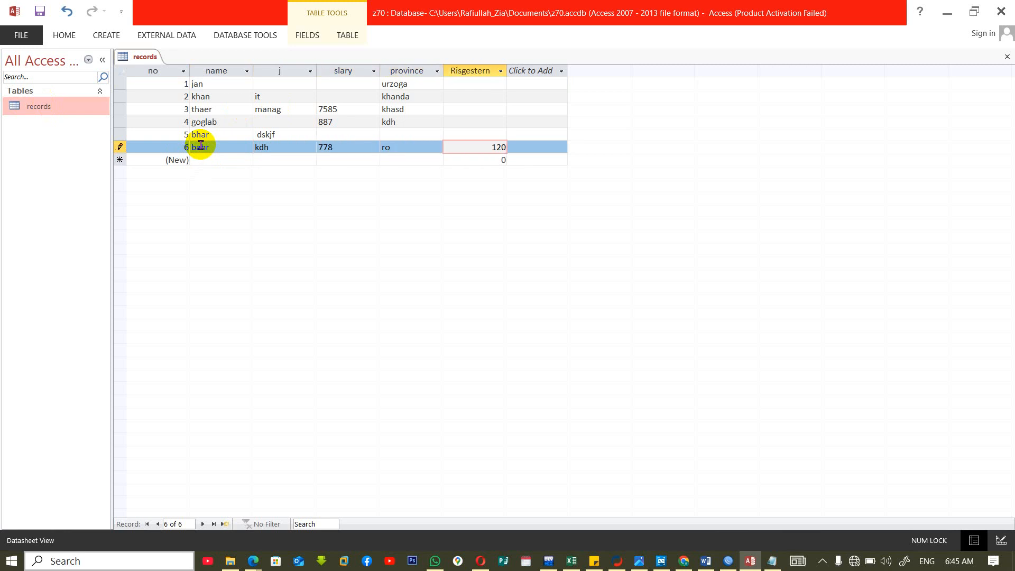
pyautogui.press('Tab')
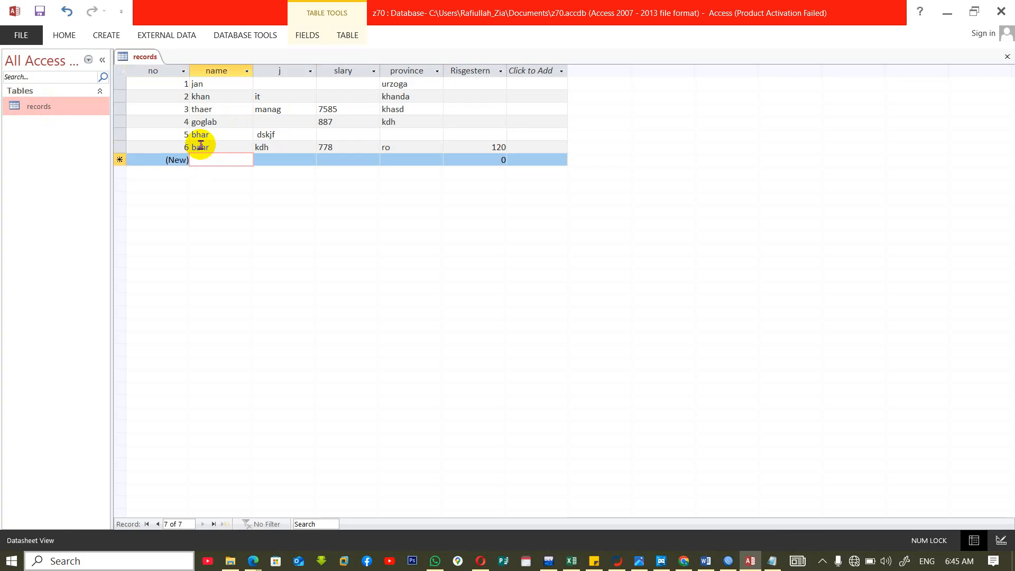
# Add another record with a different sample name, j it, slary 448, province ur and the duplicate Risgestern value 120.
pyautogui.write('toyib')
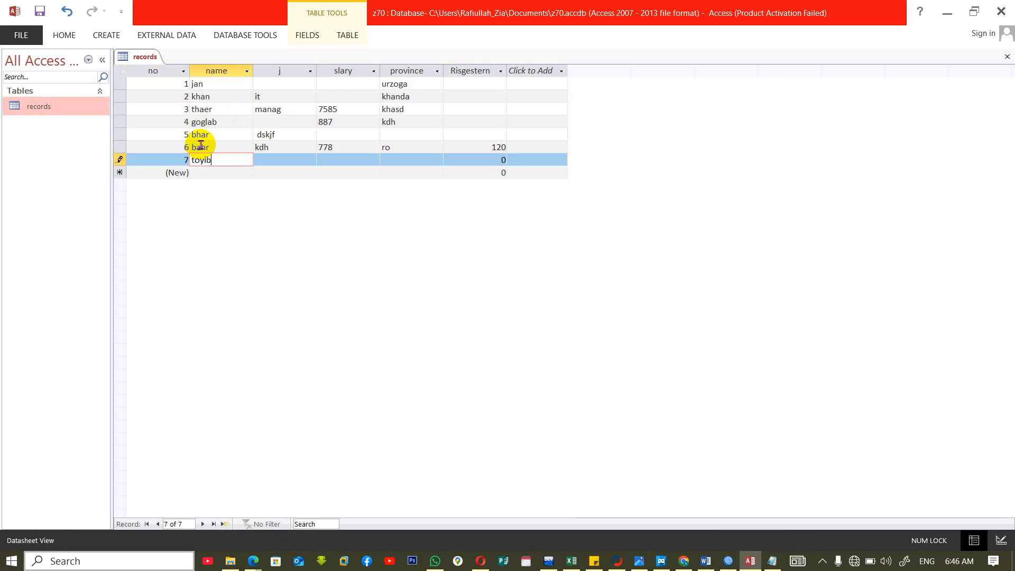
pyautogui.press('Tab')
pyautogui.write('i')
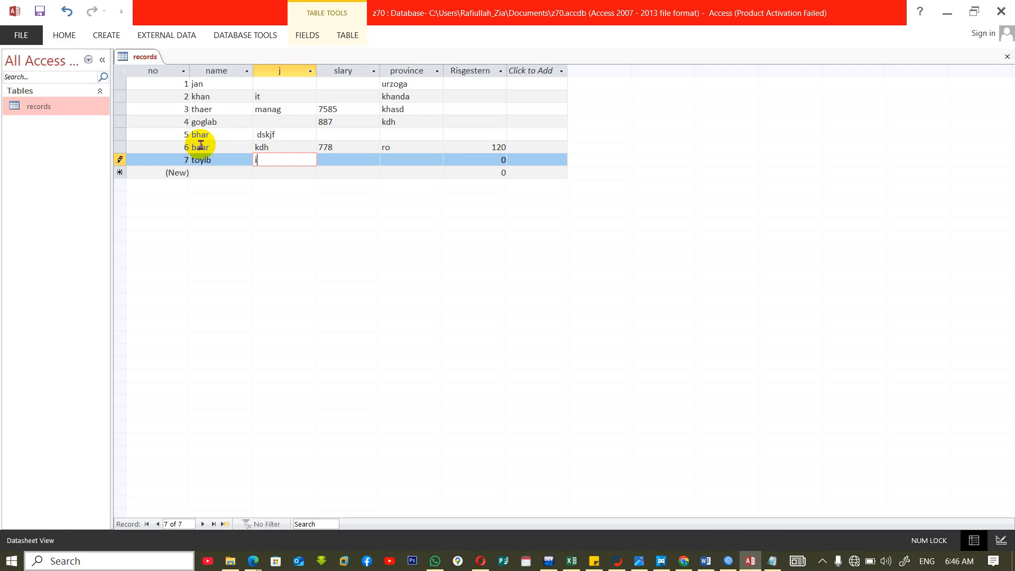
pyautogui.write('t')
pyautogui.press('Tab')
pyautogui.write('448')
pyautogui.press('Tab')
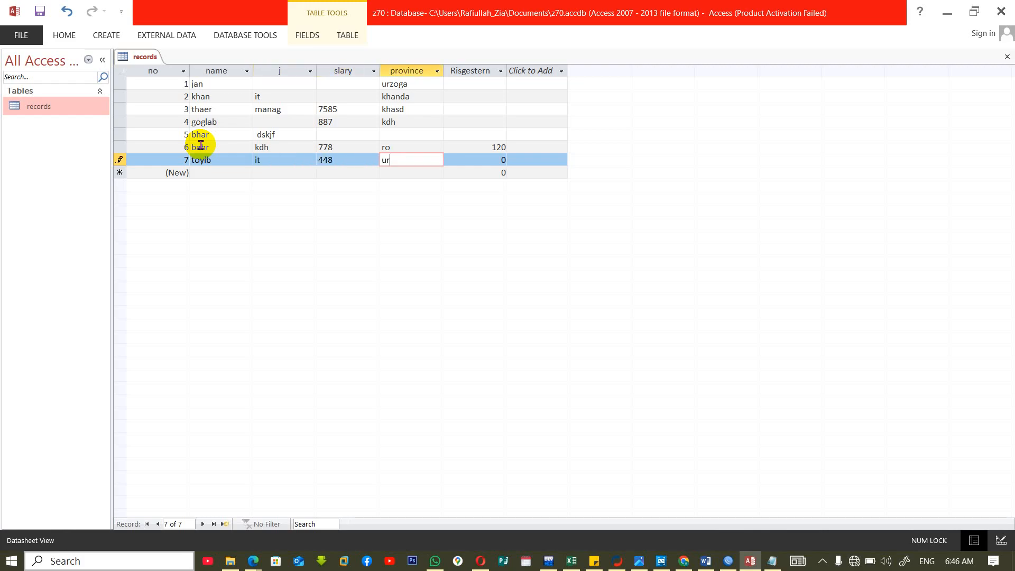
pyautogui.press('Tab')
pyautogui.write('1')
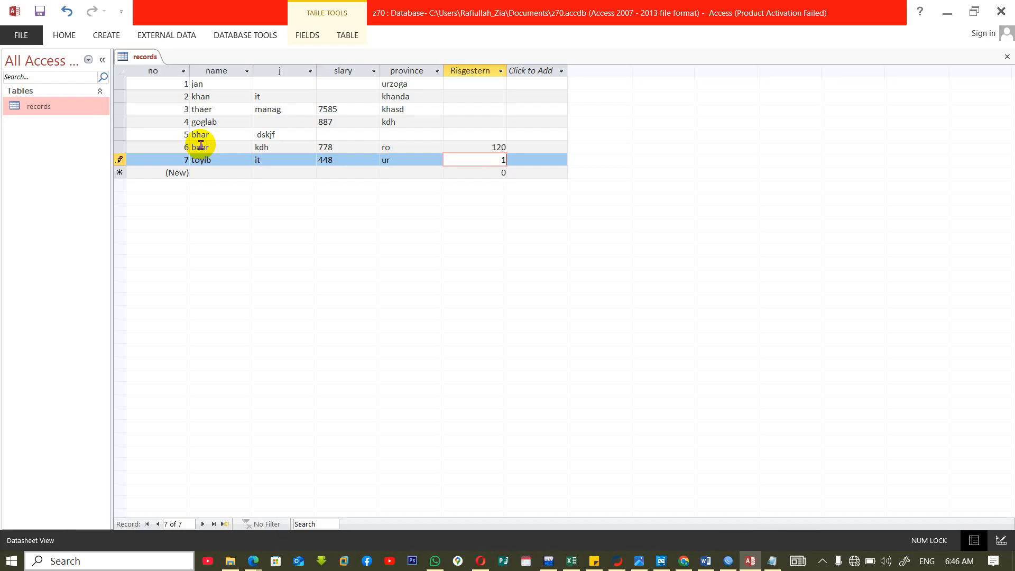
pyautogui.write('20')
pyautogui.press('Tab')
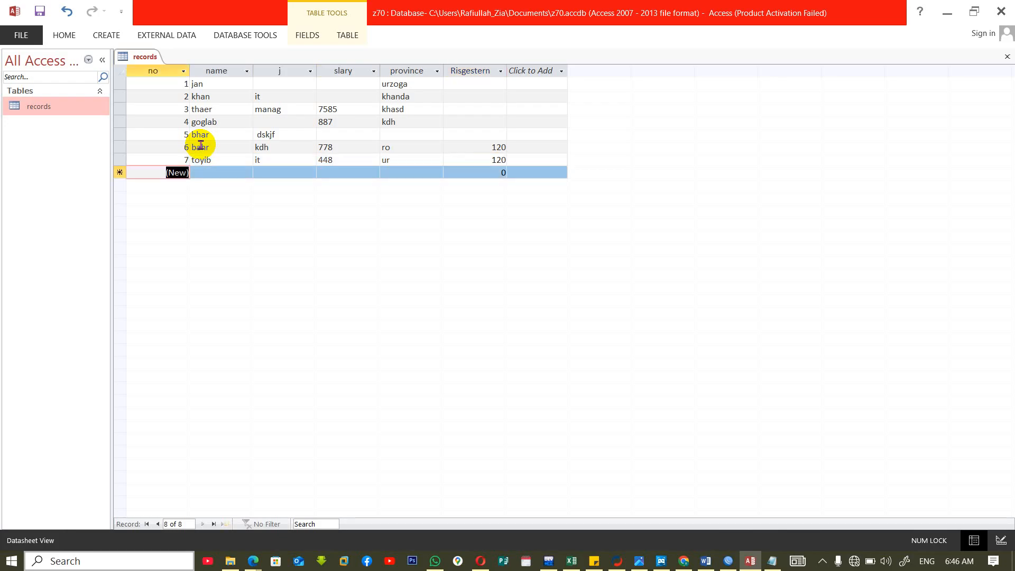
# Reopen the records table in Design View and set the Risgestern field's Indexed property to Yes (No Duplicates).
pyautogui.hotkey('ctrl', 'w')
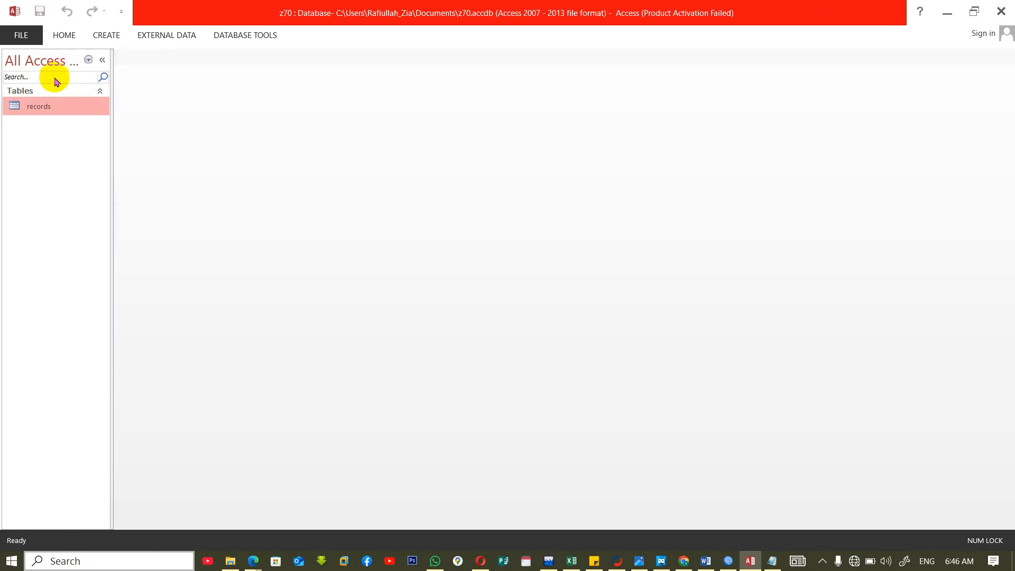
pyautogui.rightClick(40, 105)
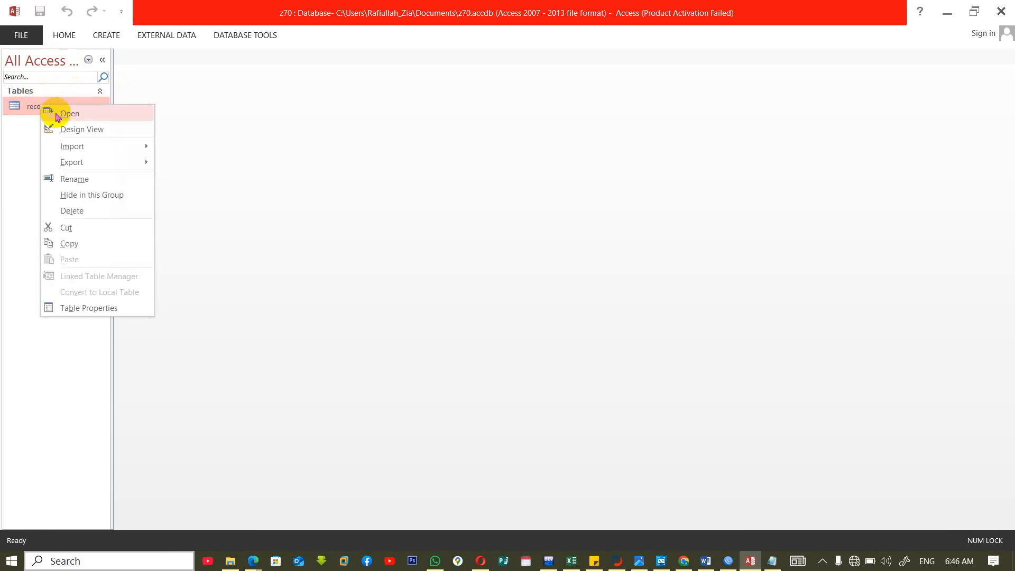
pyautogui.click(71, 128)
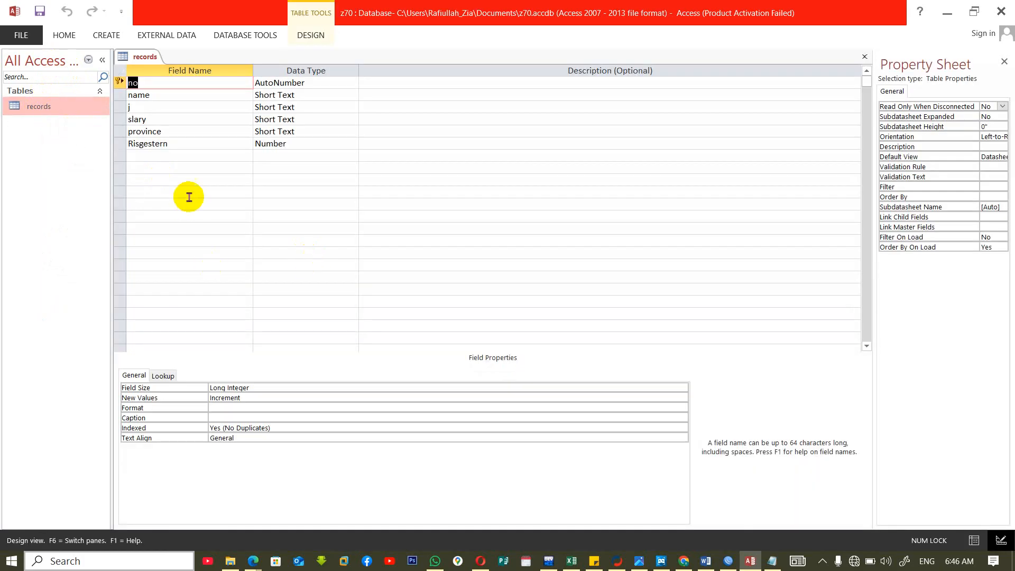
pyautogui.click(199, 143)
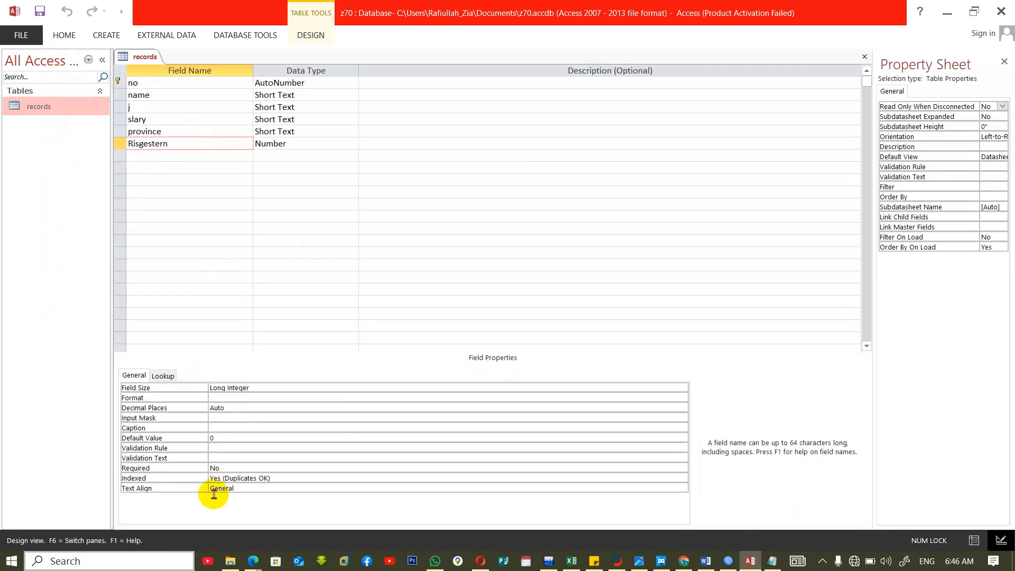
pyautogui.click(281, 477)
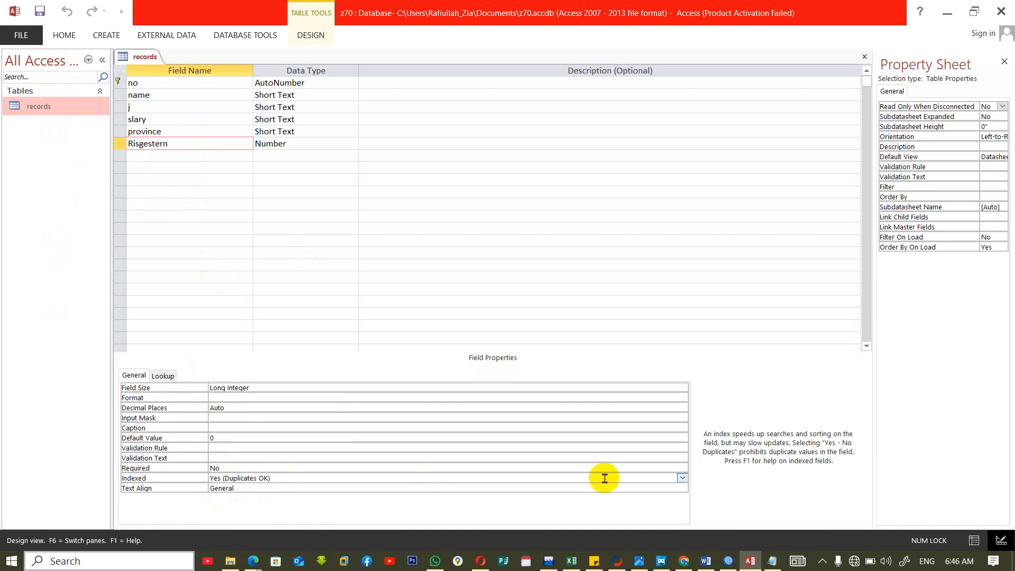
pyautogui.click(681, 477)
pyautogui.click(382, 520)
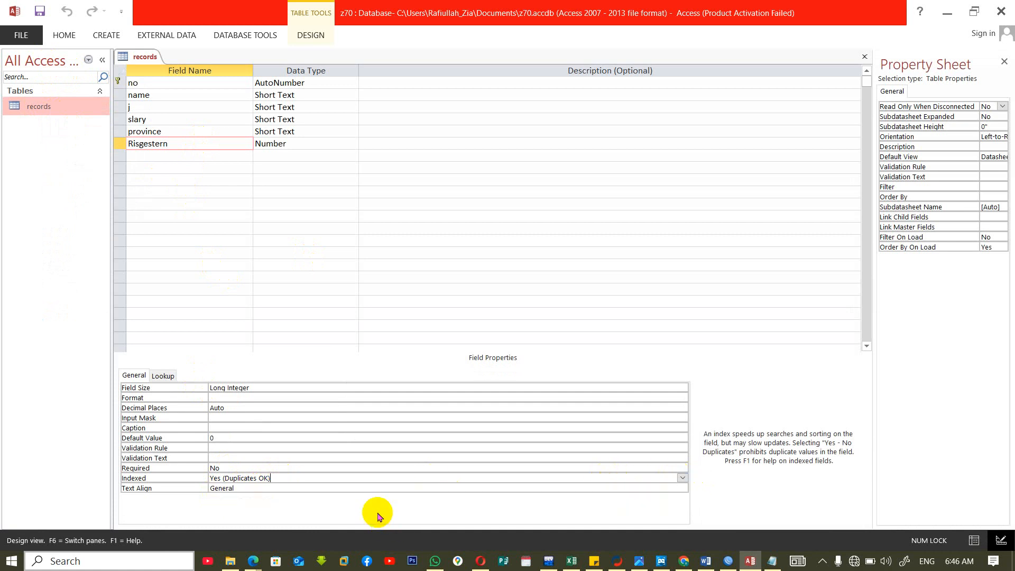
pyautogui.click(188, 477)
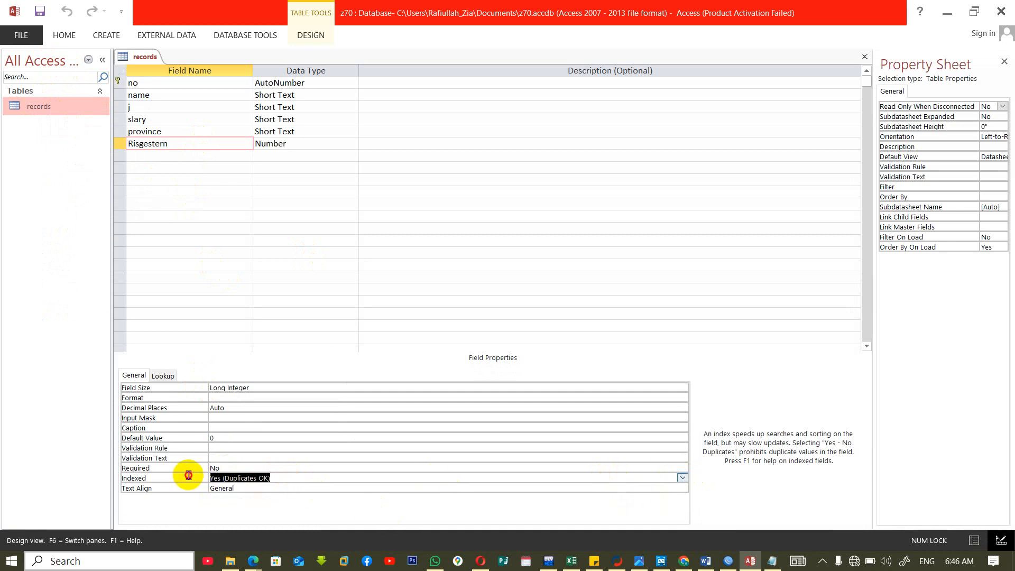
pyautogui.write('no')
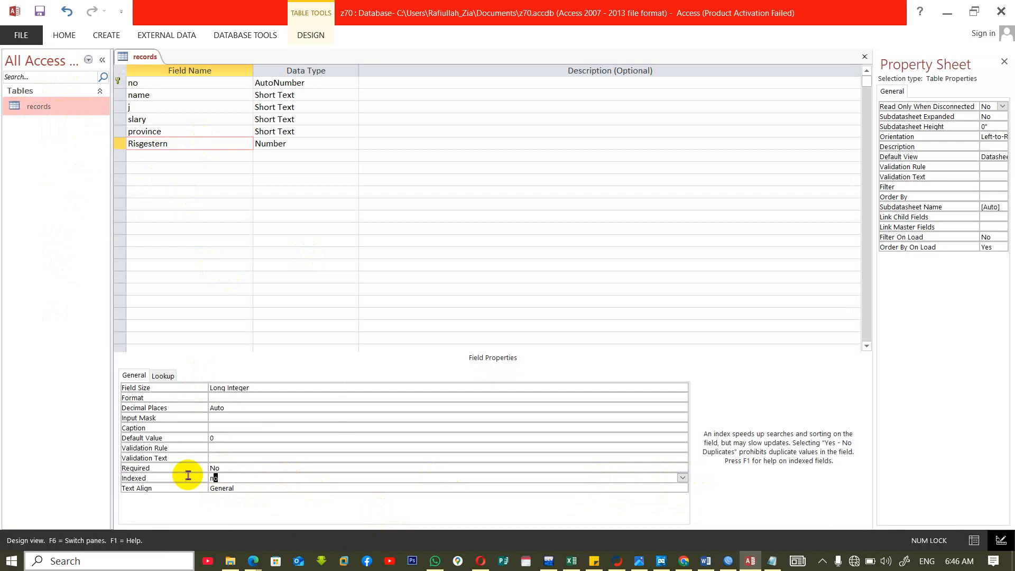
pyautogui.click(683, 478)
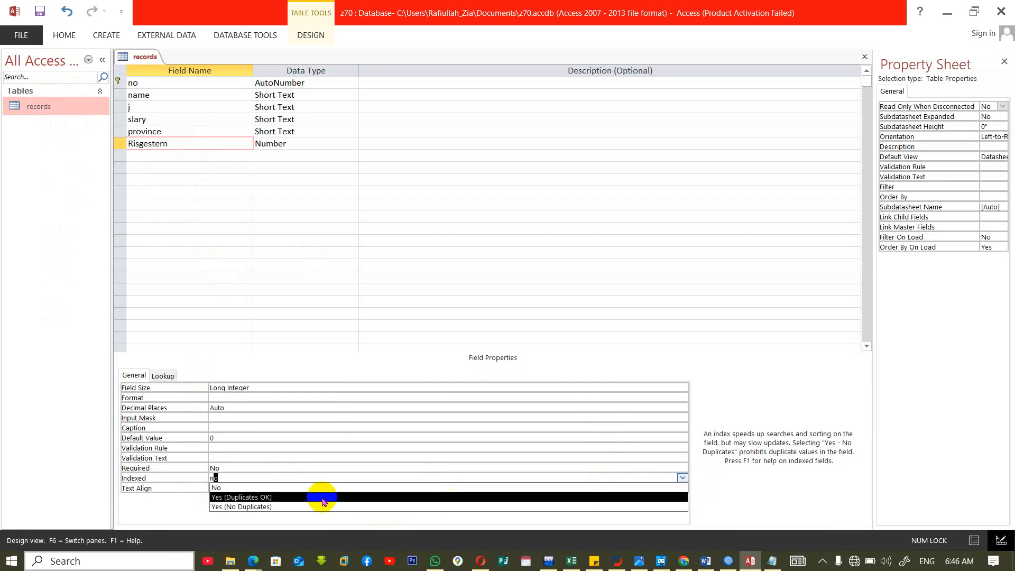
pyautogui.click(304, 508)
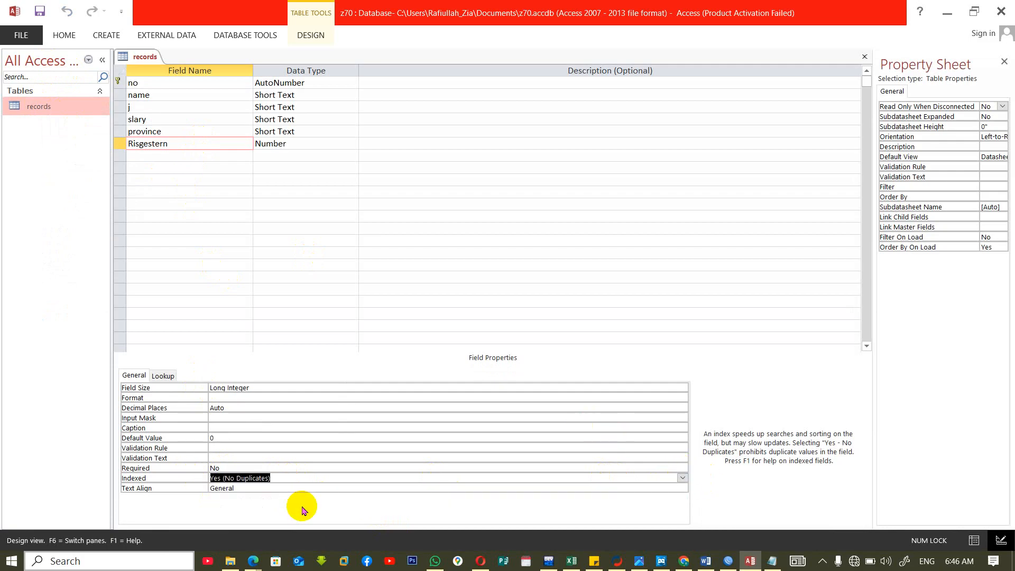
# Try to close the records table and save its changed design.
pyautogui.hotkey('ctrl', 'w')
pyautogui.press('Return')
pyautogui.press('Return')
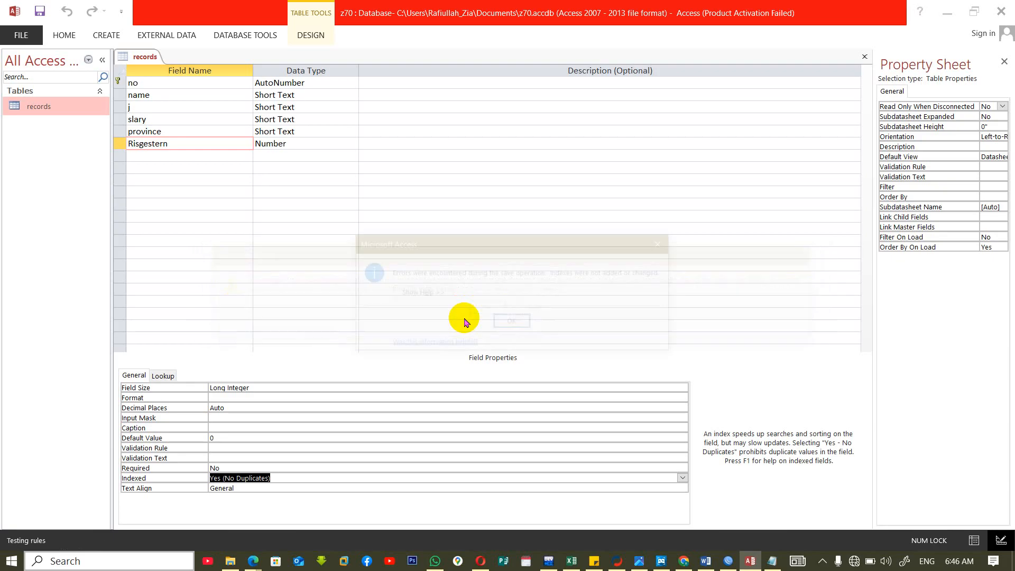
pyautogui.press('Return')
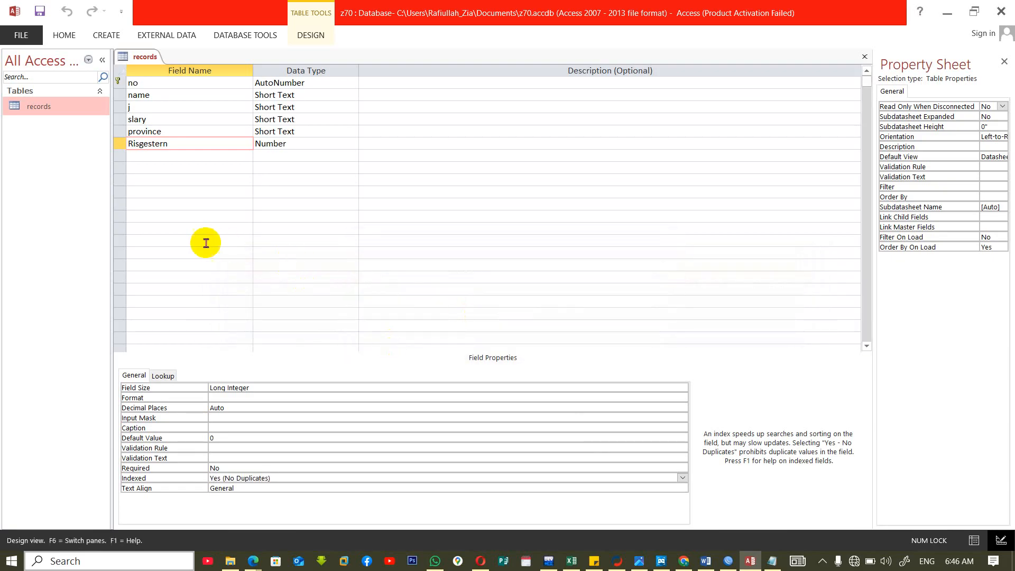
# Choose Yes (No Duplicates) again for Risgestern's Indexed property and retry saving the design while closing the table.
pyautogui.click(233, 140)
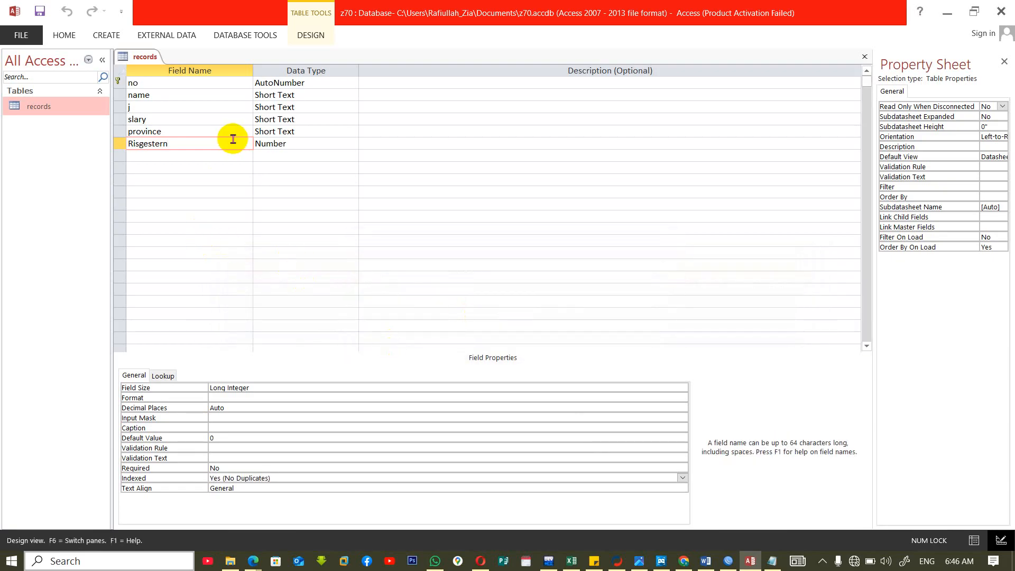
pyautogui.click(285, 478)
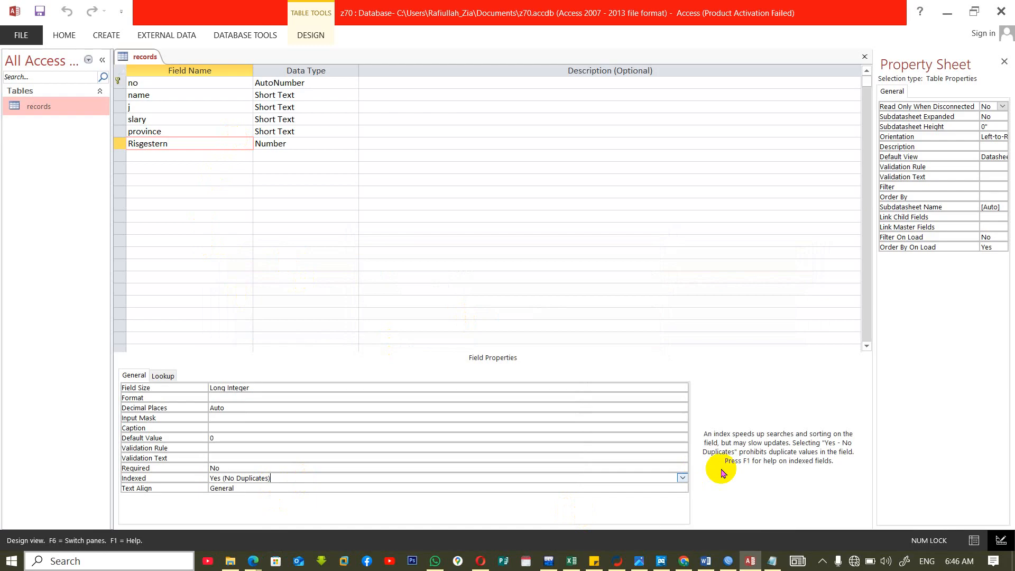
pyautogui.click(682, 478)
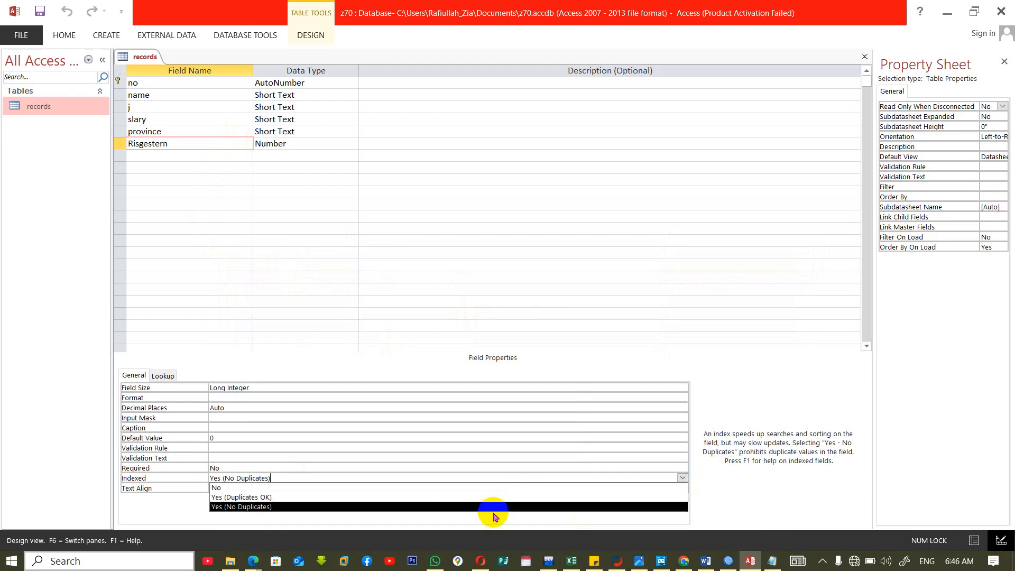
pyautogui.click(436, 506)
pyautogui.click(457, 487)
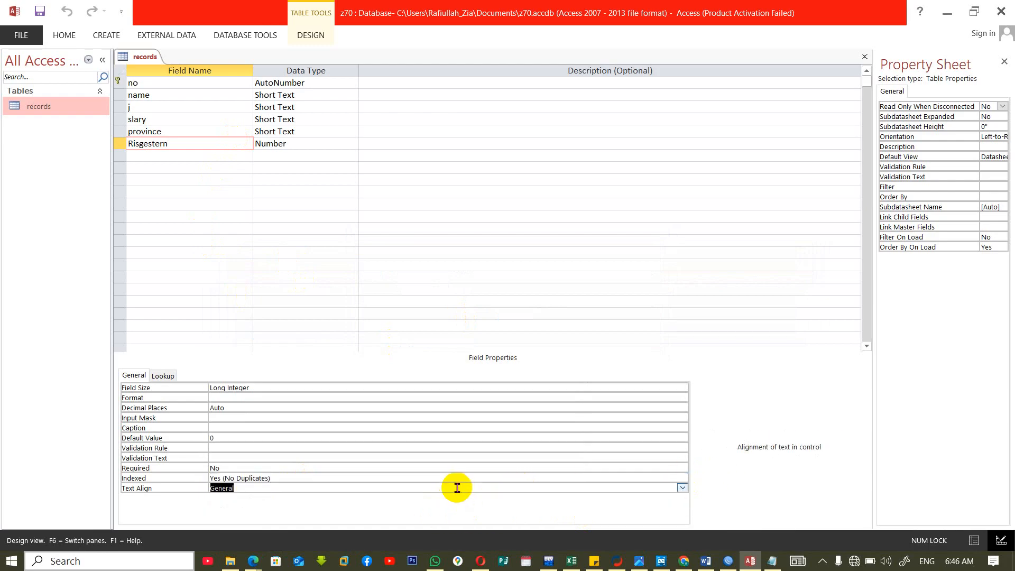
pyautogui.hotkey('ctrl', 'w')
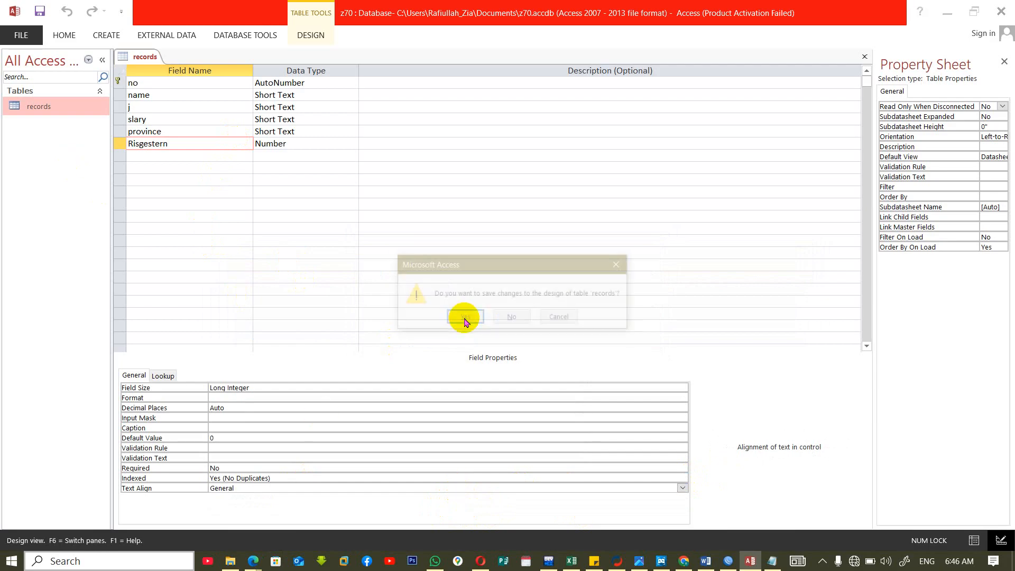
pyautogui.click(464, 319)
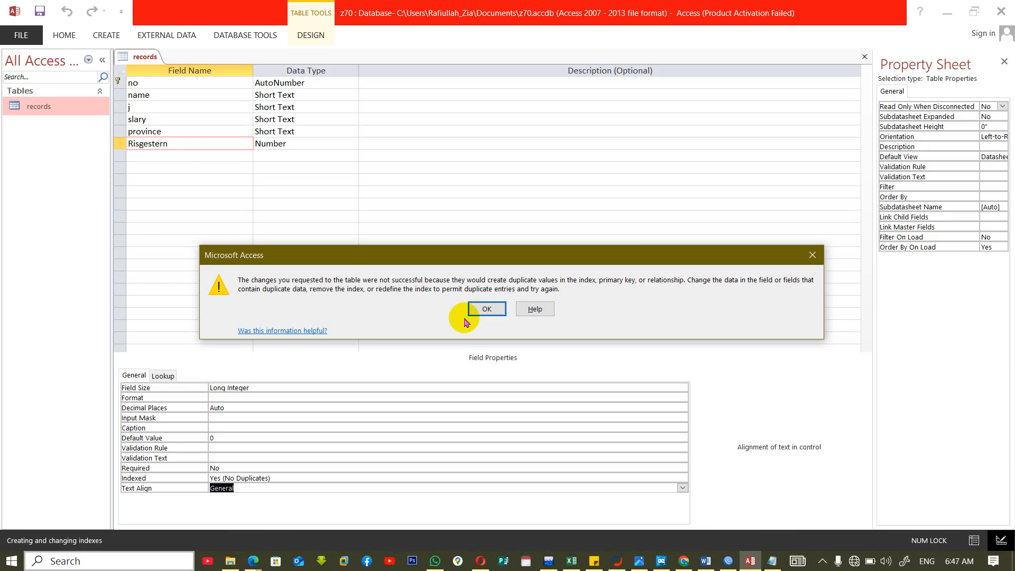
# Dismiss the save errors, set Risgestern's Indexed property to No, and close the records table with its design saved.
pyautogui.press('Return')
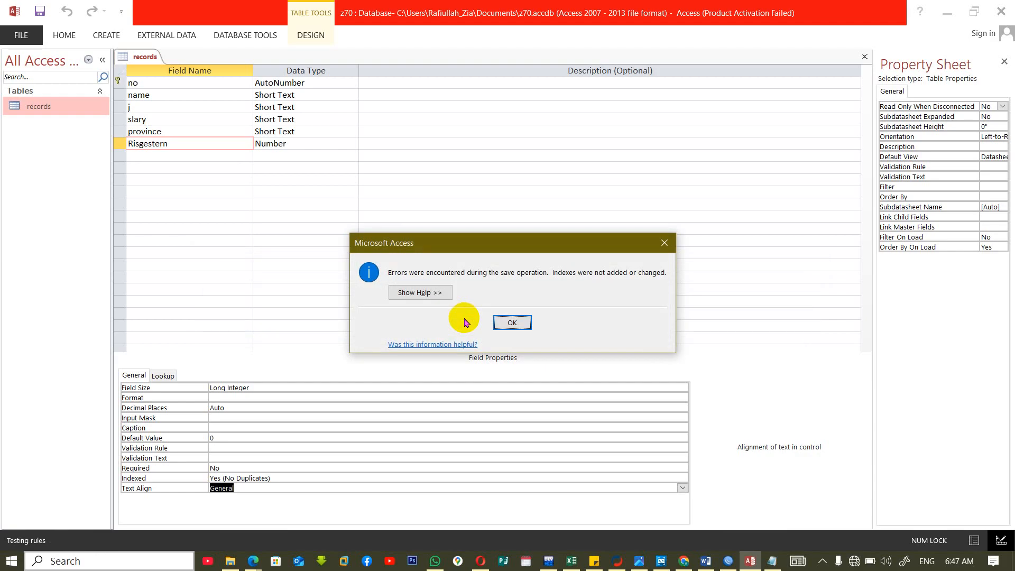
pyautogui.press('Return')
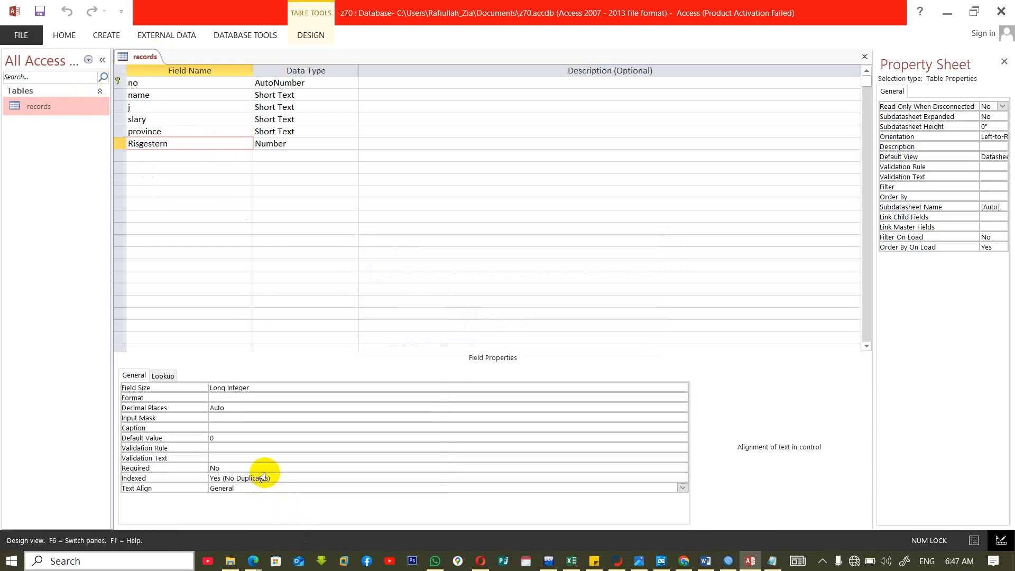
pyautogui.click(670, 477)
pyautogui.click(682, 479)
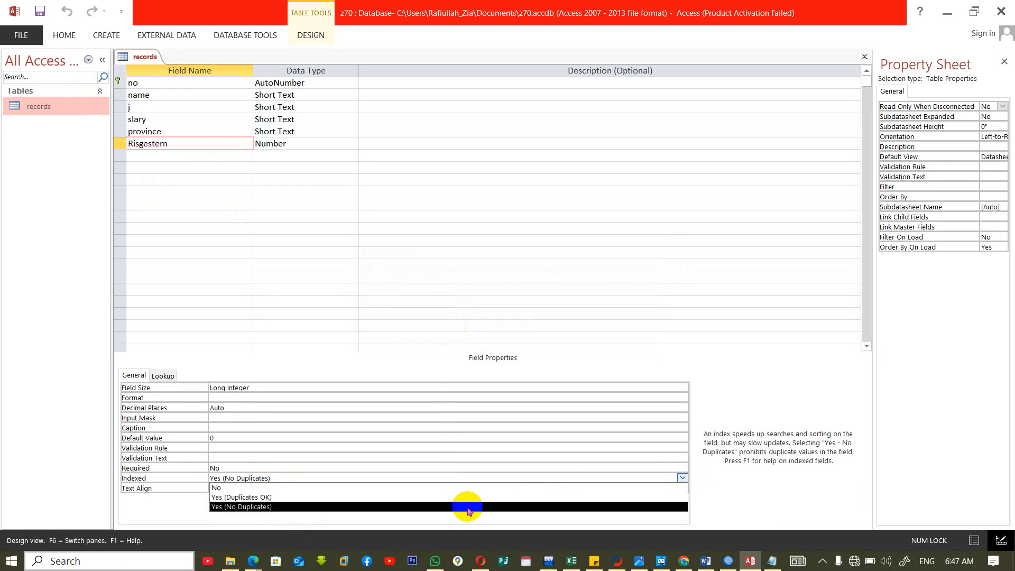
pyautogui.click(461, 491)
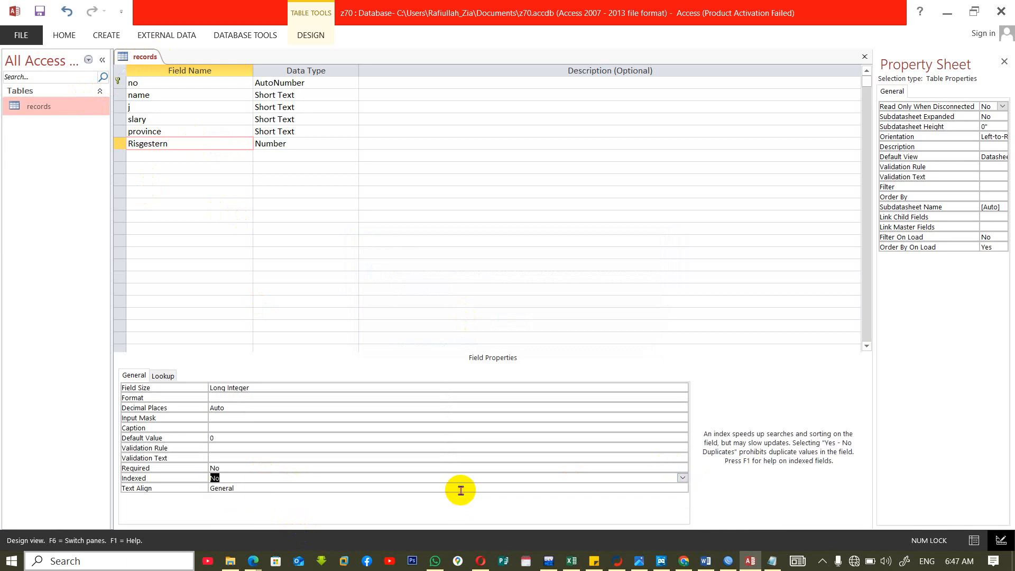
pyautogui.hotkey('ctrl', 'w')
pyautogui.click(460, 318)
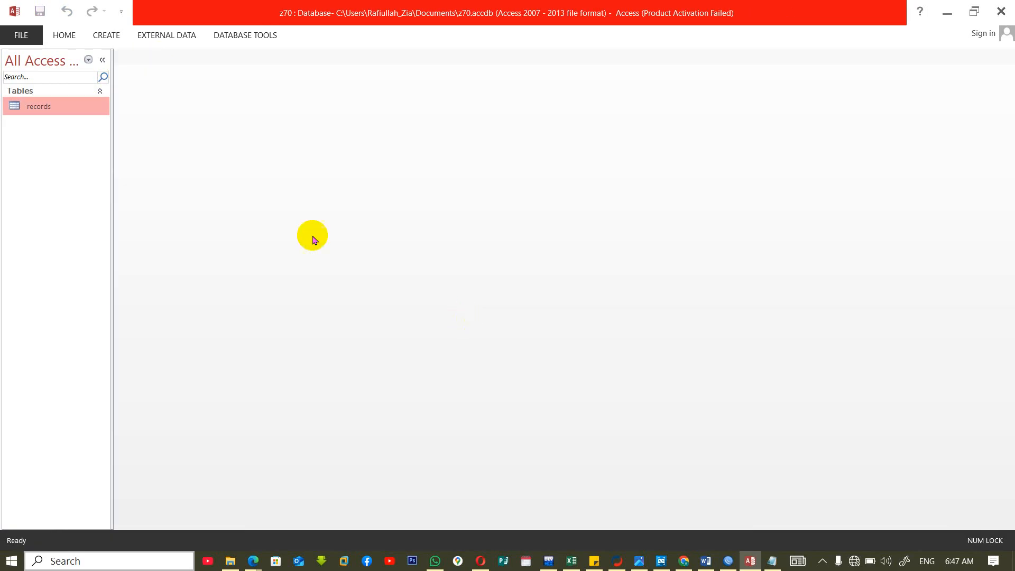
# Create a new table in Design View and add a no field with the Number data type.
pyautogui.click(103, 33)
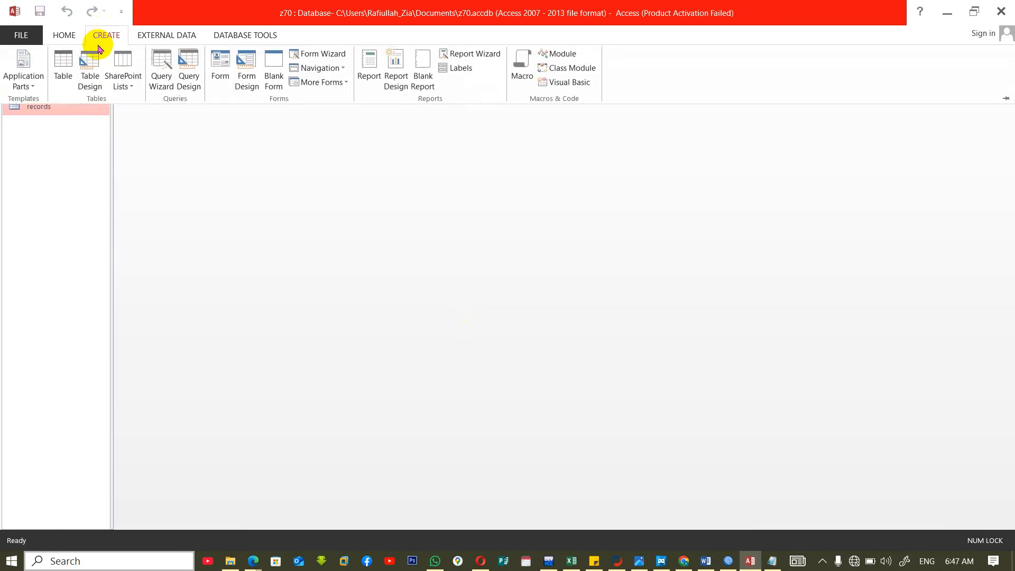
pyautogui.click(91, 85)
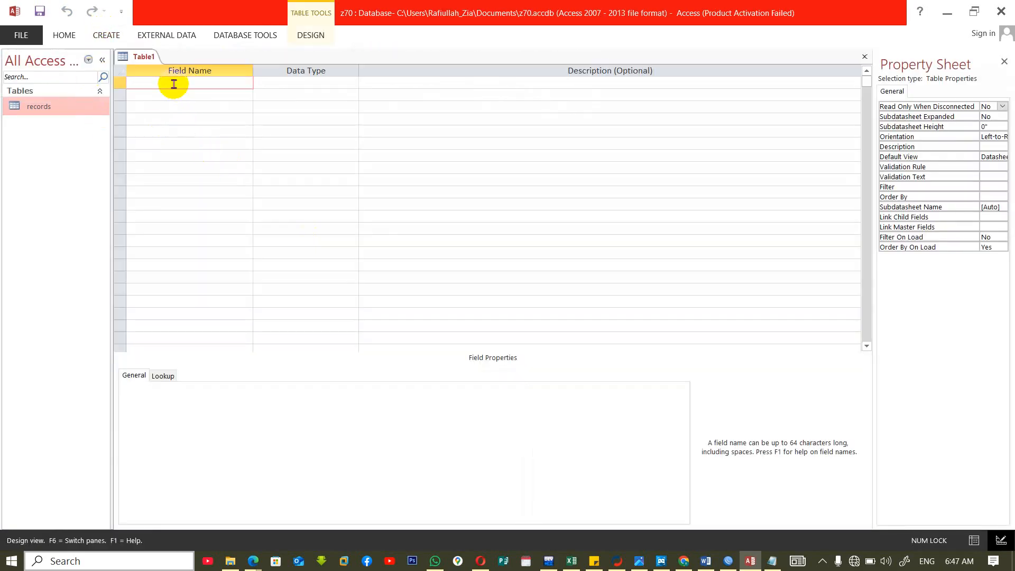
pyautogui.write('no')
pyautogui.press('Tab')
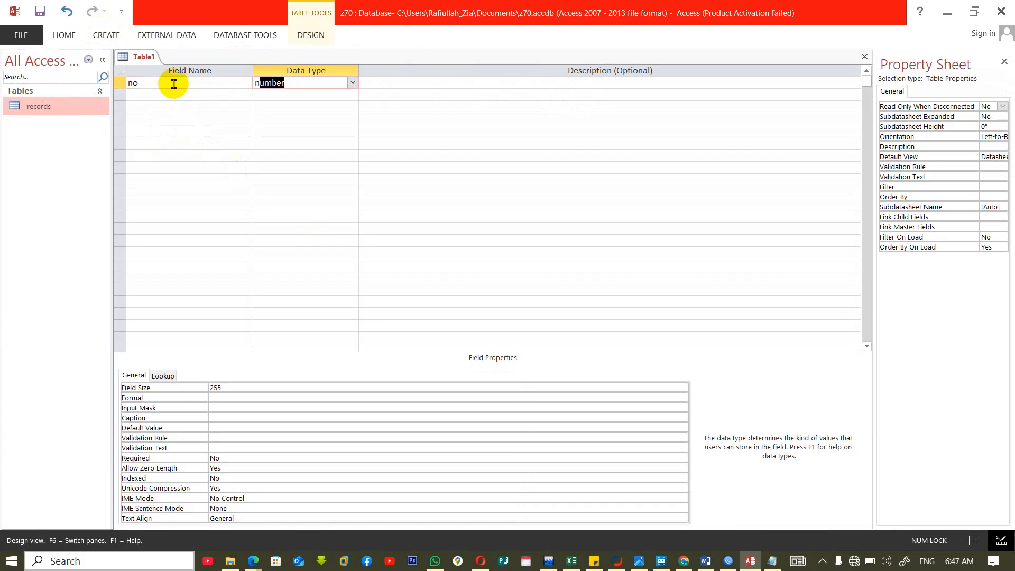
pyautogui.write('n')
pyautogui.press('Tab')
# Add name and job fields to the new table, both with the Short Text data type.
pyautogui.press('Tab')
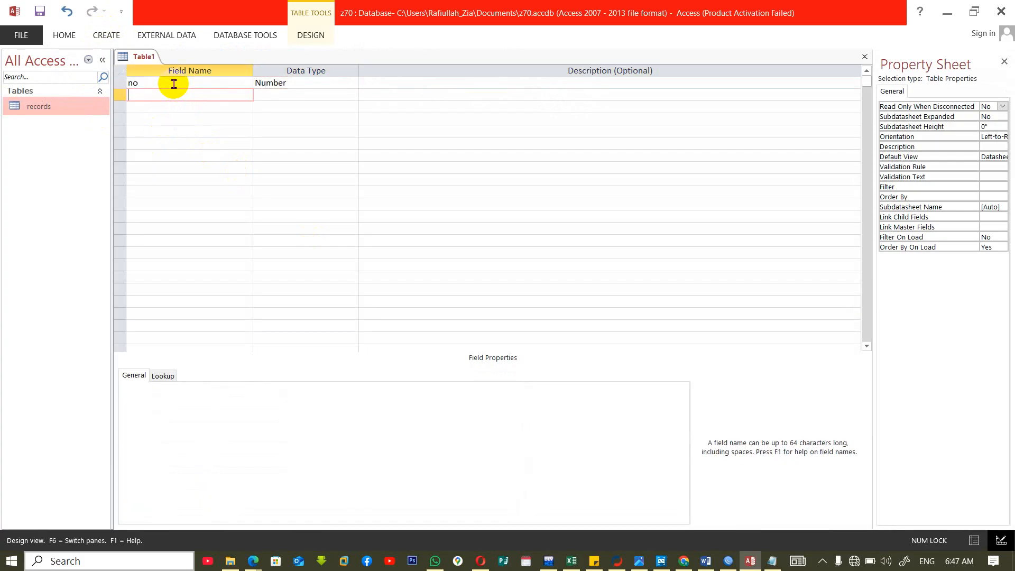
pyautogui.write('name')
pyautogui.press('Tab')
pyautogui.click(461, 312)
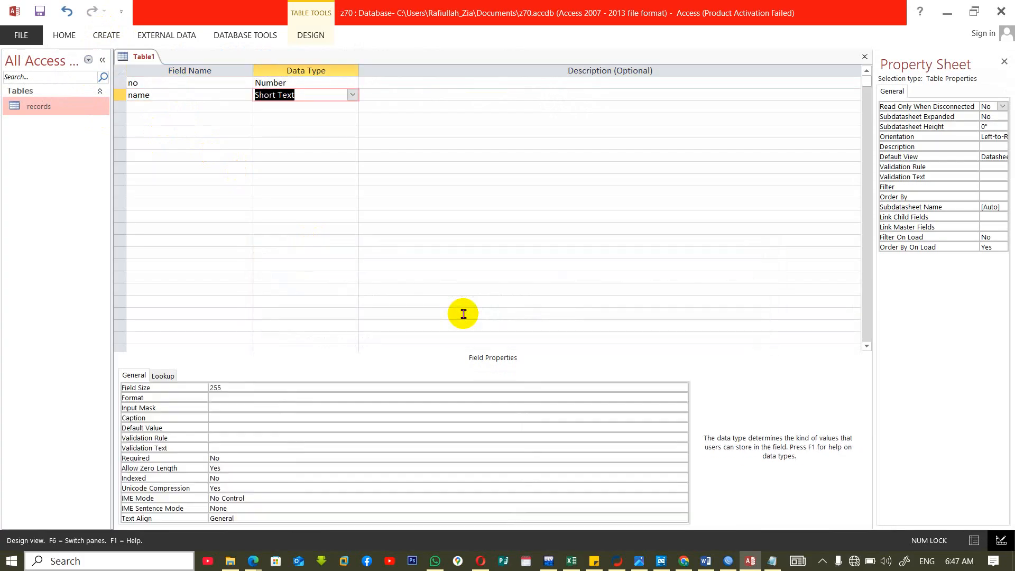
pyautogui.press('Tab')
pyautogui.press('Tab')
pyautogui.write('job')
pyautogui.press('Tab')
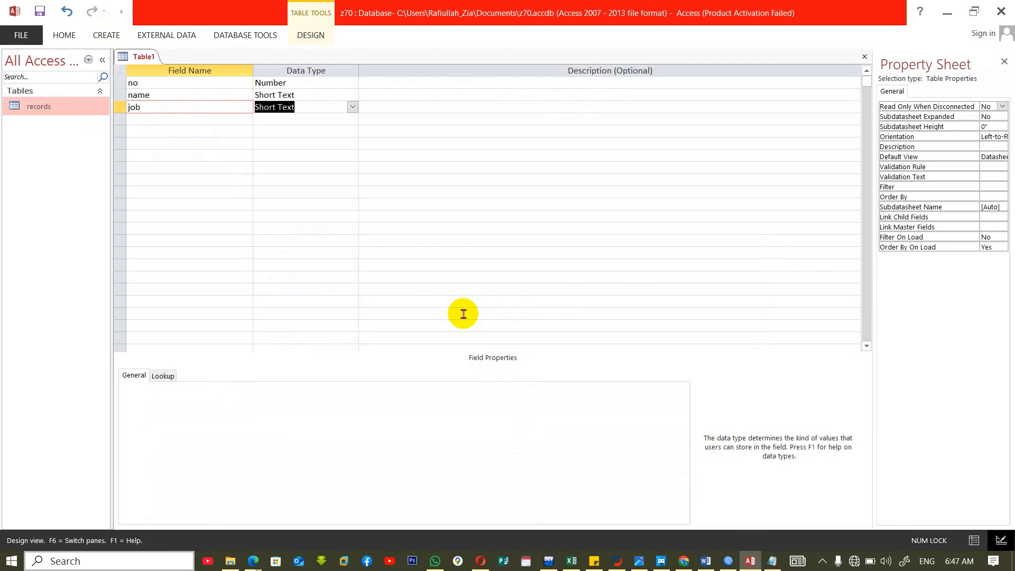
pyautogui.press('Tab')
pyautogui.press('Tab')
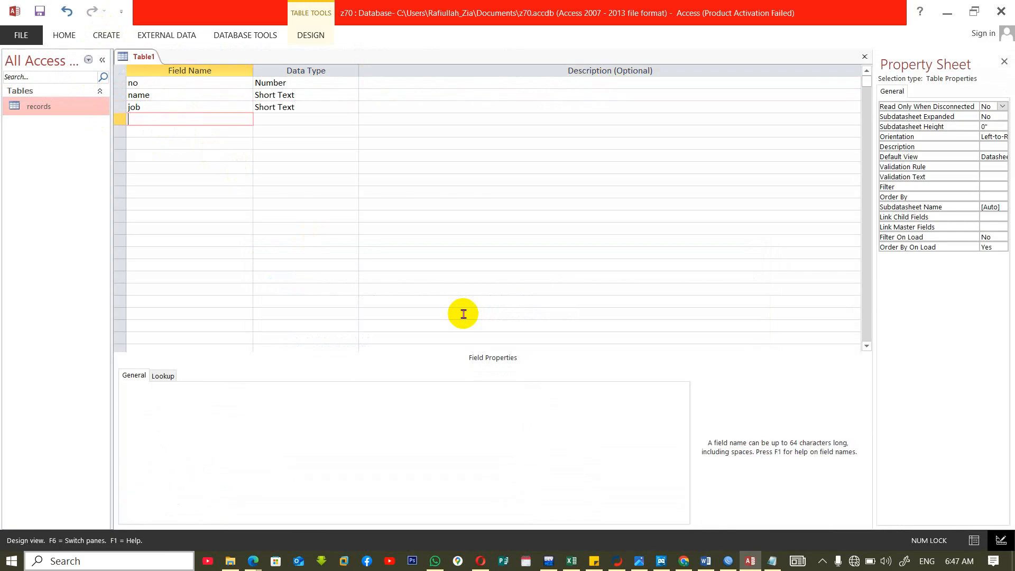
# Add a serial no field of type Number and set its Indexed property to Yes (No Duplicates).
pyautogui.write('serial no')
pyautogui.press('Tab')
pyautogui.write('n')
pyautogui.press('Tab')
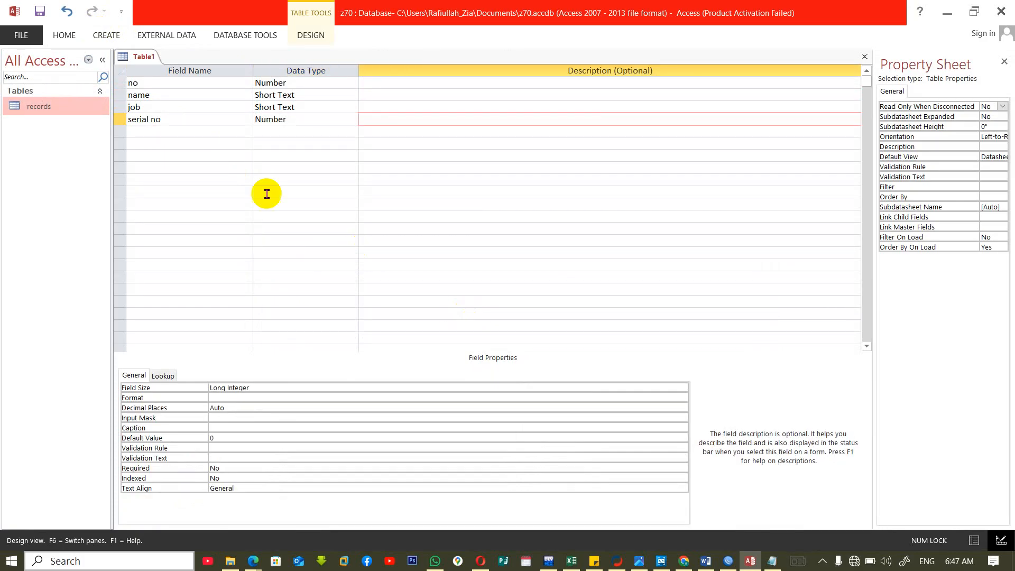
pyautogui.click(197, 120)
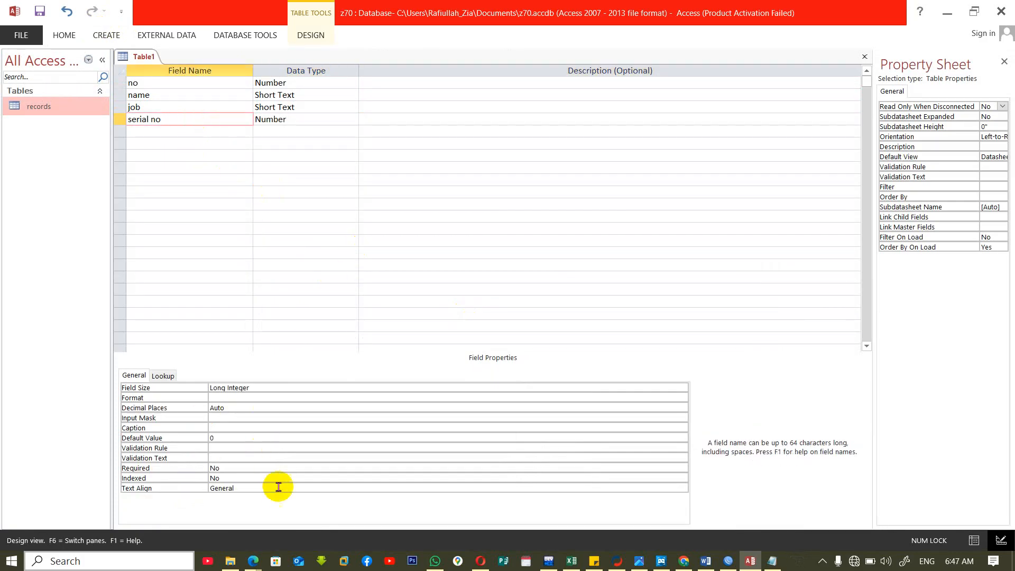
pyautogui.click(330, 478)
pyautogui.click(681, 477)
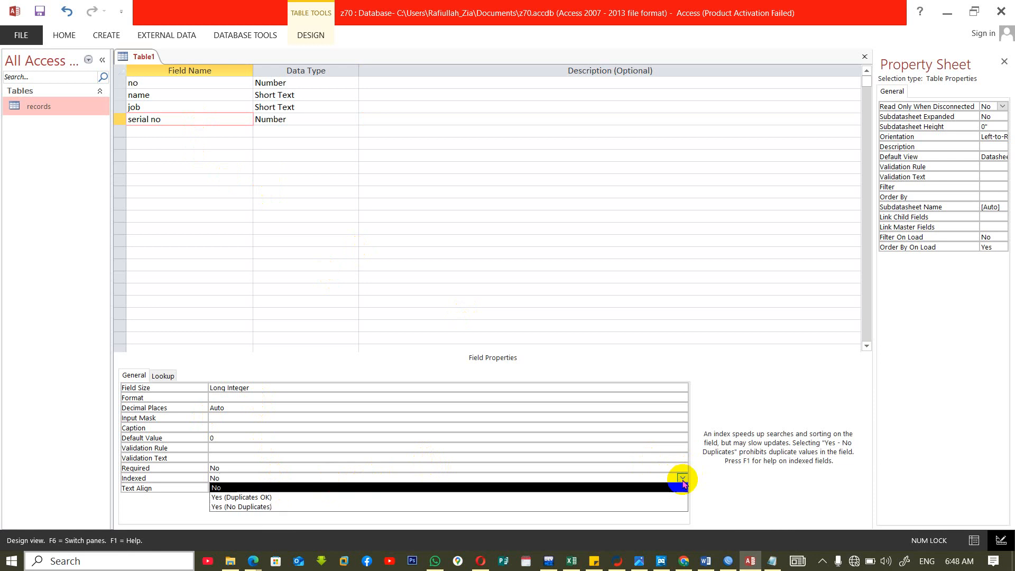
pyautogui.click(473, 507)
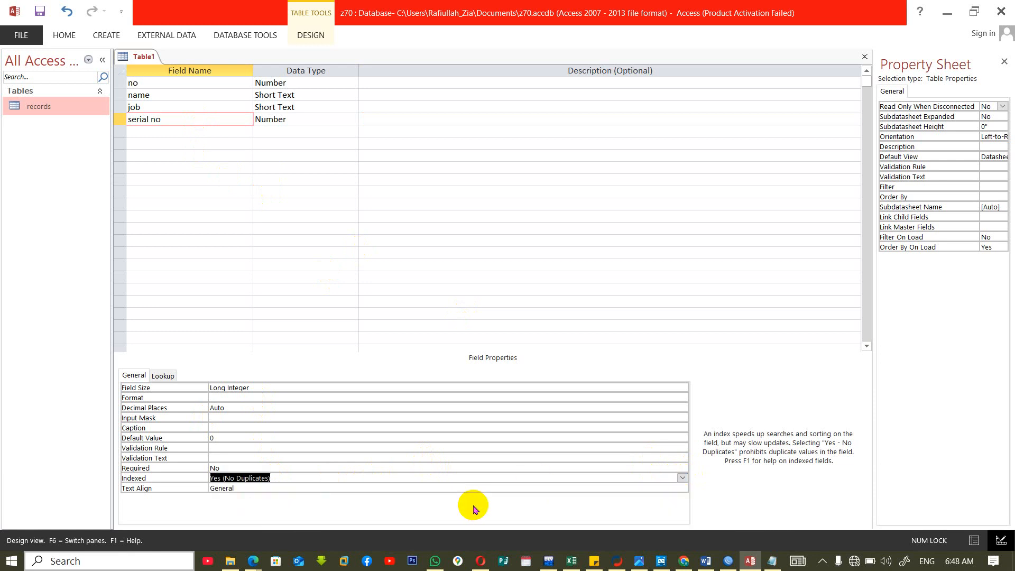
# Close the new table, saving it as Table1 without a primary key, and open it in Datasheet View.
pyautogui.hotkey('ctrl', 'w')
pyautogui.click(460, 317)
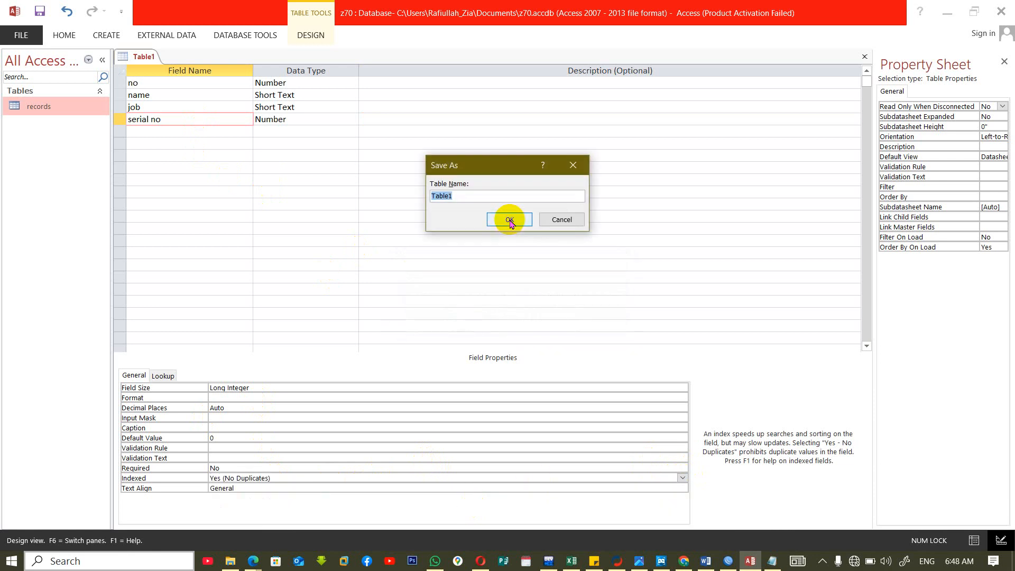
pyautogui.click(509, 220)
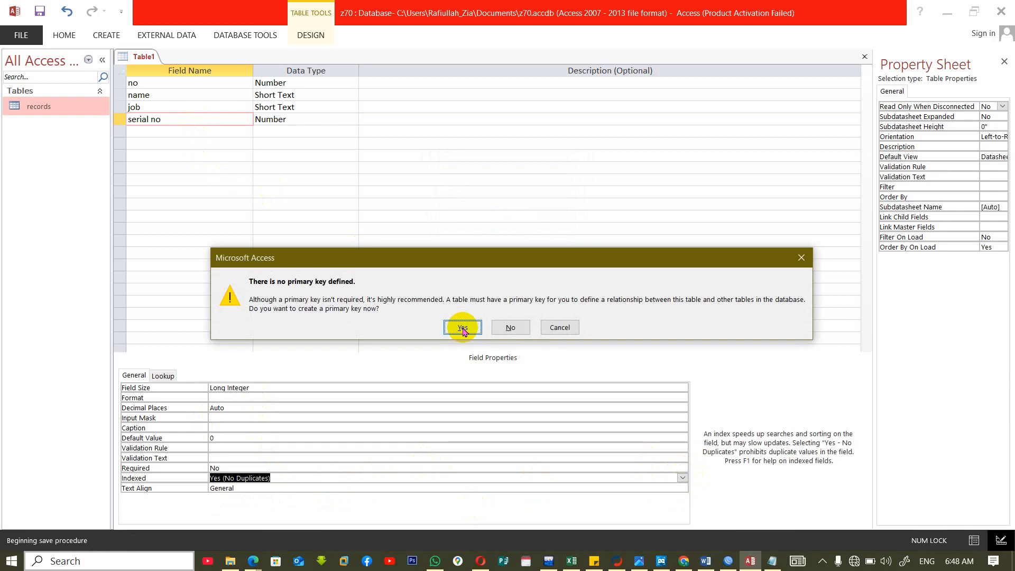
pyautogui.click(515, 328)
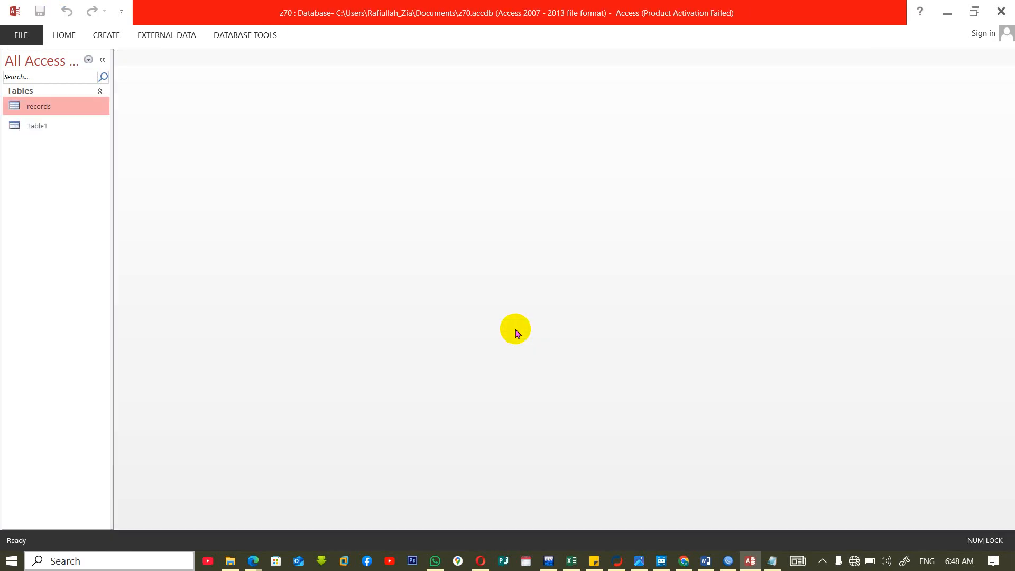
pyautogui.doubleClick(46, 125)
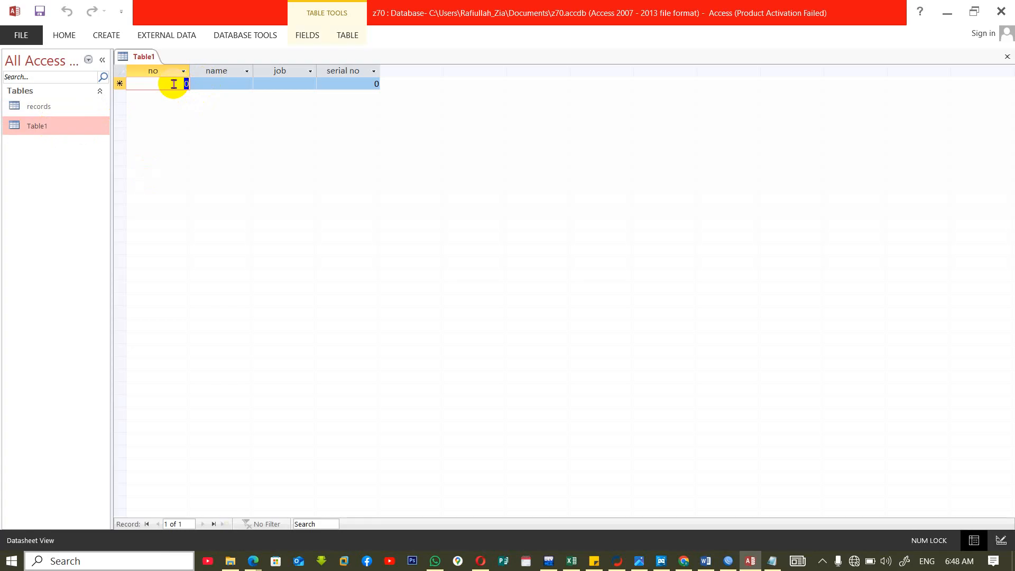
pyautogui.write('khan')
pyautogui.press('Return')
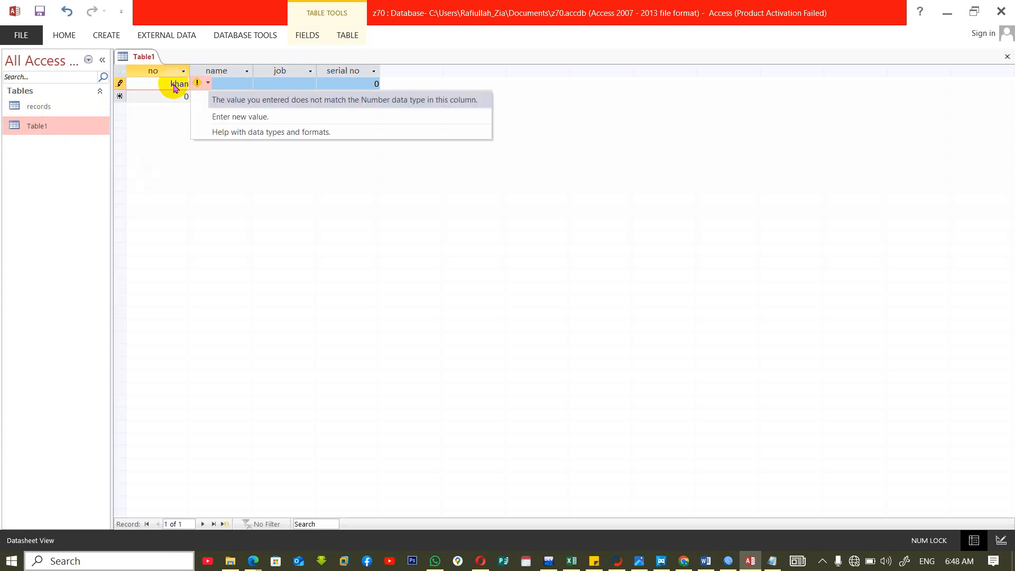
pyautogui.press('Down')
pyautogui.press('Down')
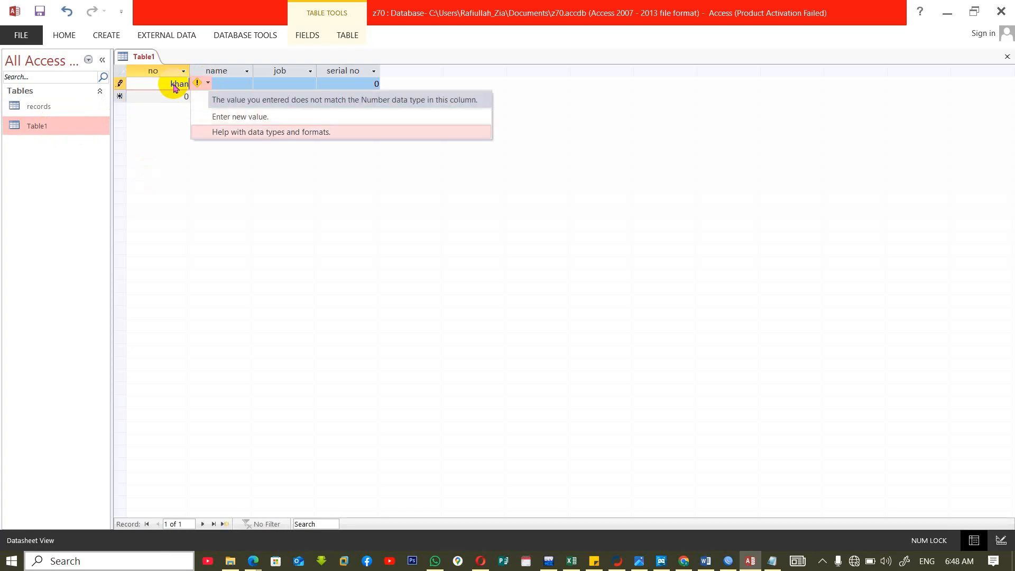
pyautogui.click(273, 118)
# Enter the first record in Table1 with no 1, a sample name, job it and serial no 120.
pyautogui.write('1')
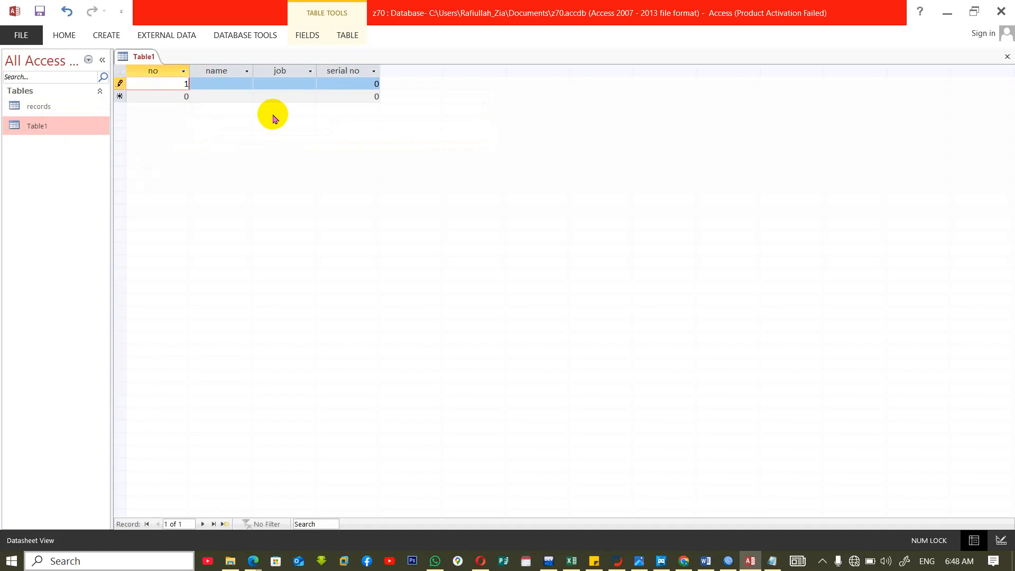
pyautogui.press('Tab')
pyautogui.write('khan')
pyautogui.press('Tab')
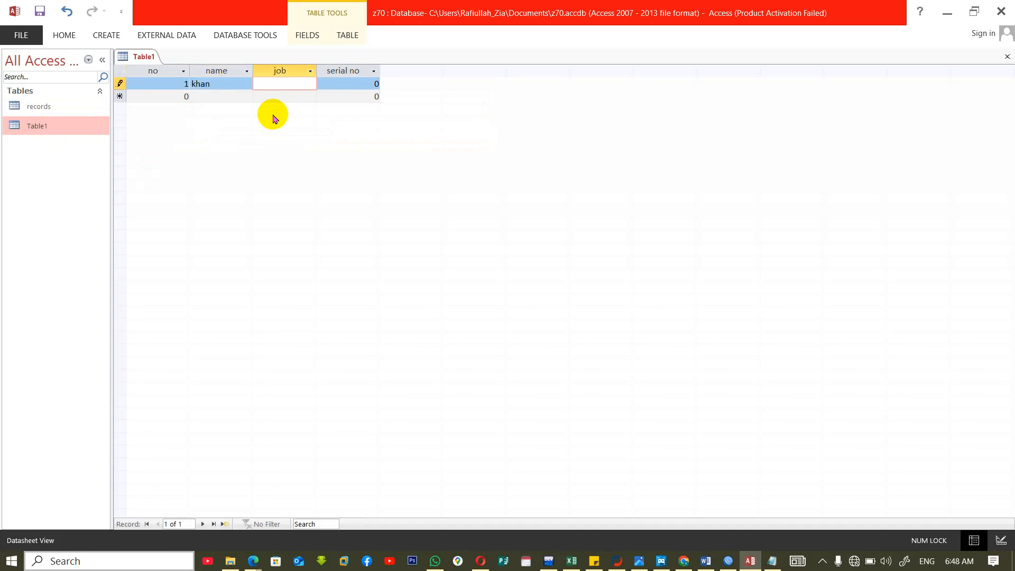
pyautogui.write('it')
pyautogui.press('Tab')
pyautogui.write('12')
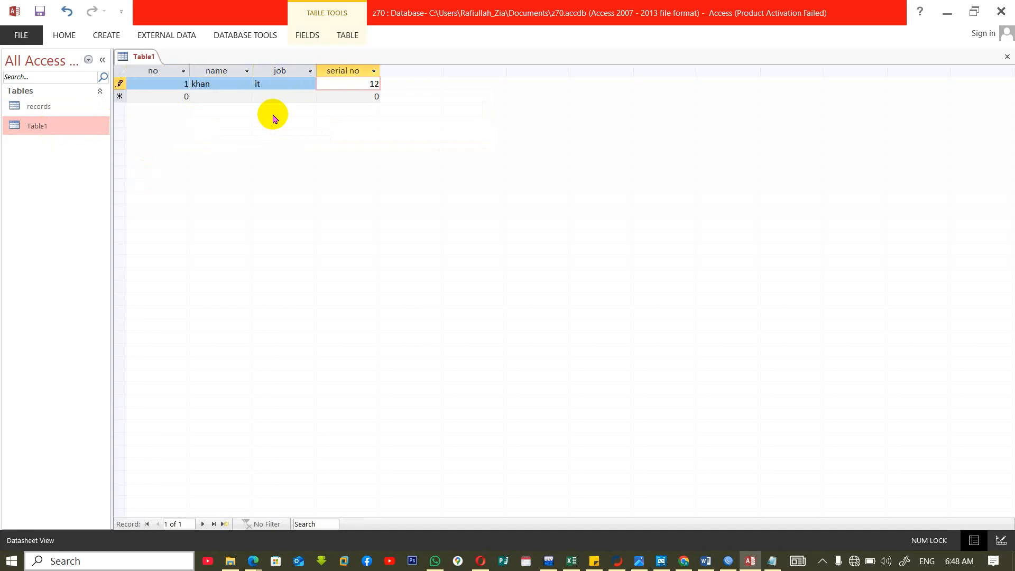
pyautogui.write('0')
pyautogui.press('Tab')
# Fill in the second record's no as 2, a different sample name and the job manfdre.
pyautogui.write('2')
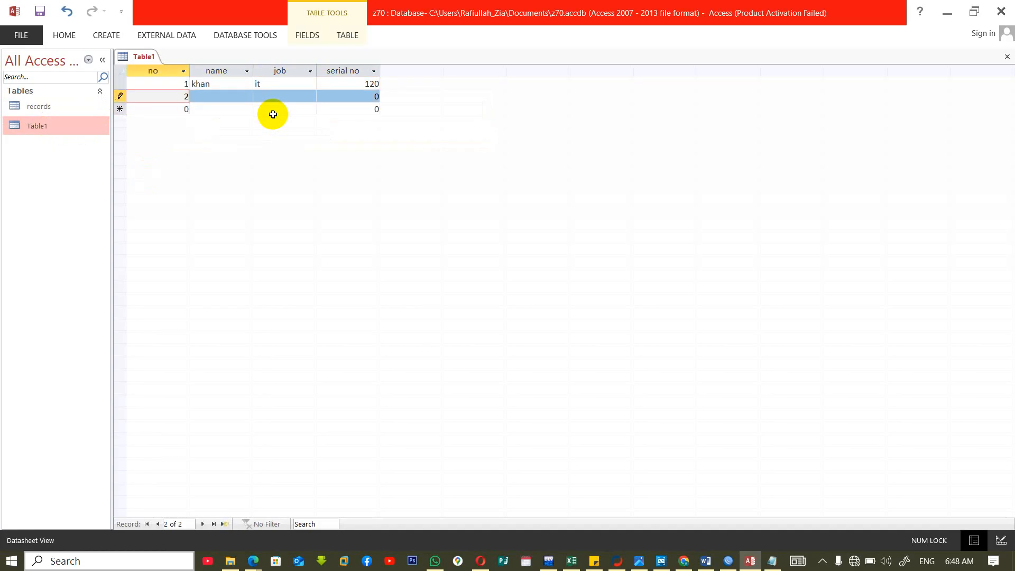
pyautogui.press('Tab')
pyautogui.write('jan')
pyautogui.press('Tab')
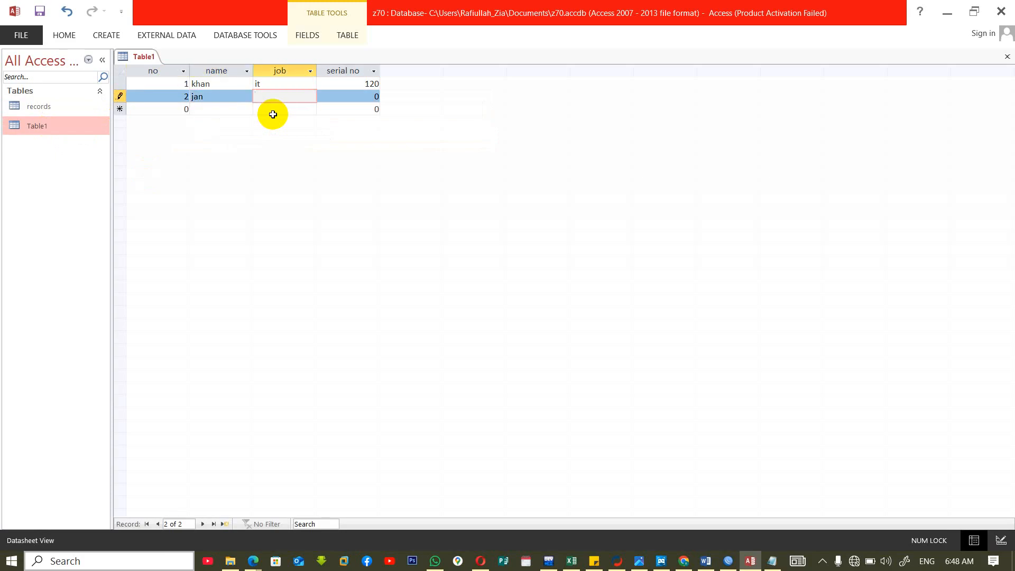
pyautogui.write('manfdre')
pyautogui.press('Tab')
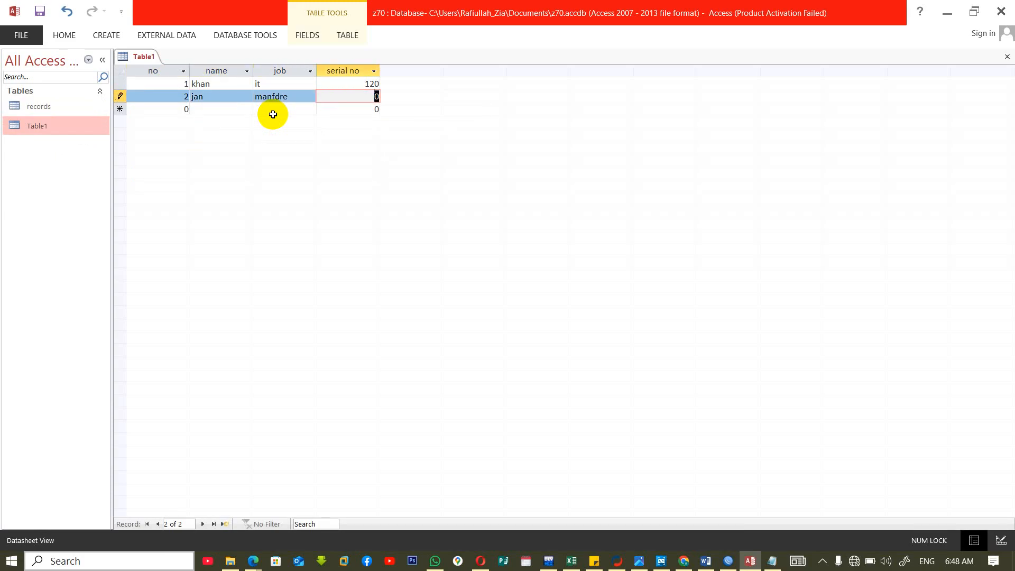
# Try the duplicate serial no 120 for the second record, and change it to 2120.
pyautogui.write('120')
pyautogui.press('Tab')
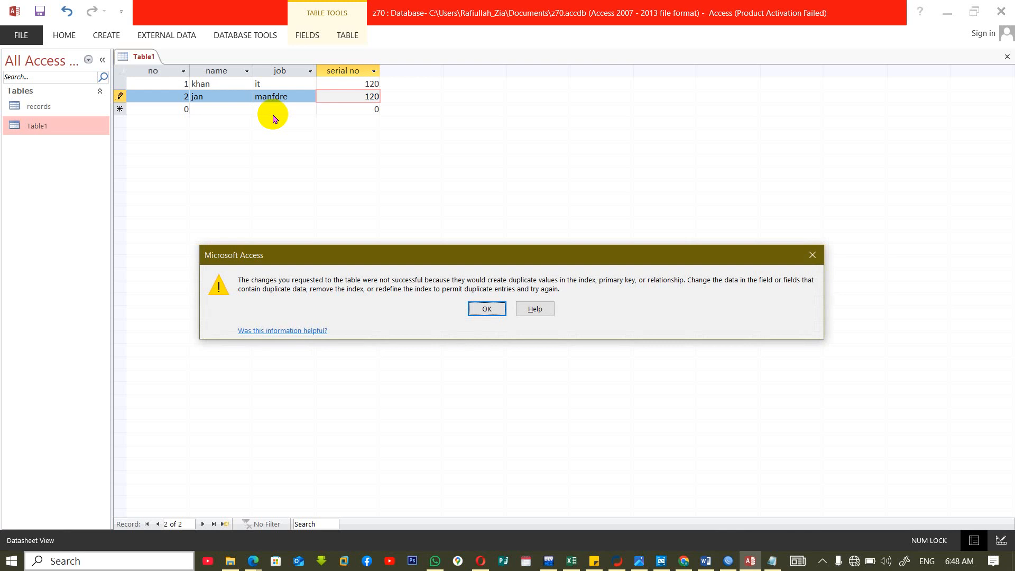
pyautogui.press('Return')
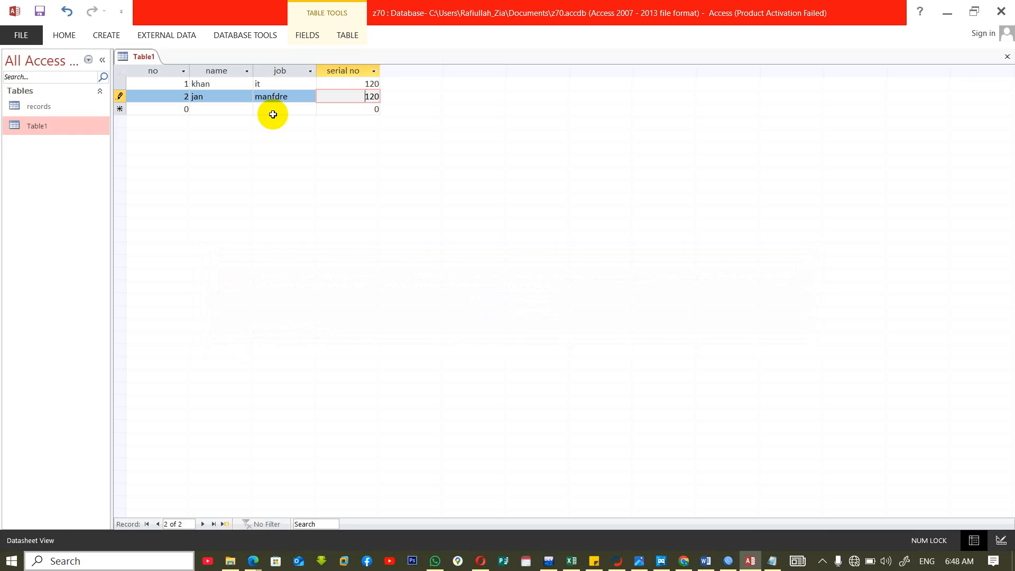
pyautogui.press('Tab')
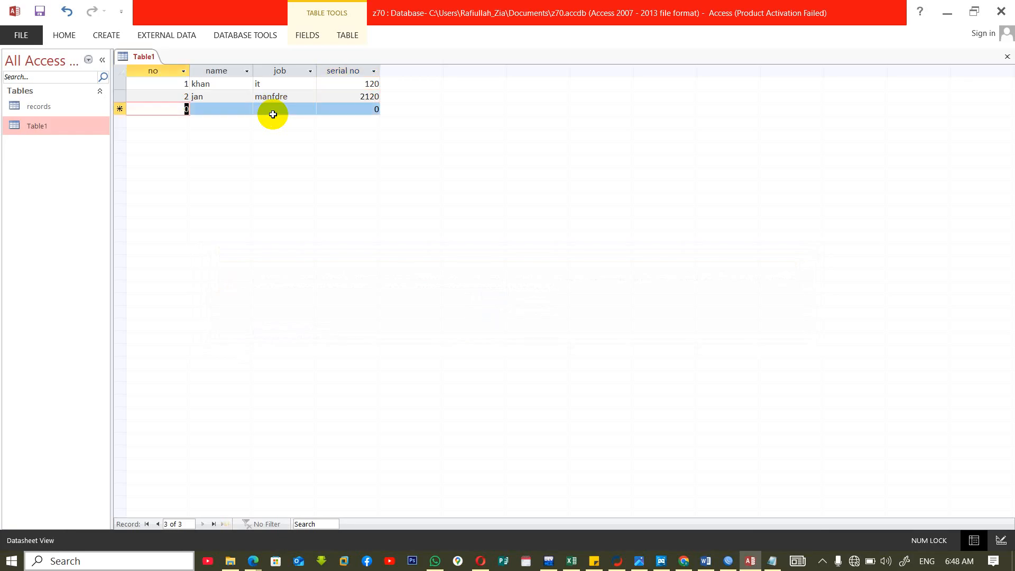
pyautogui.click(273, 115)
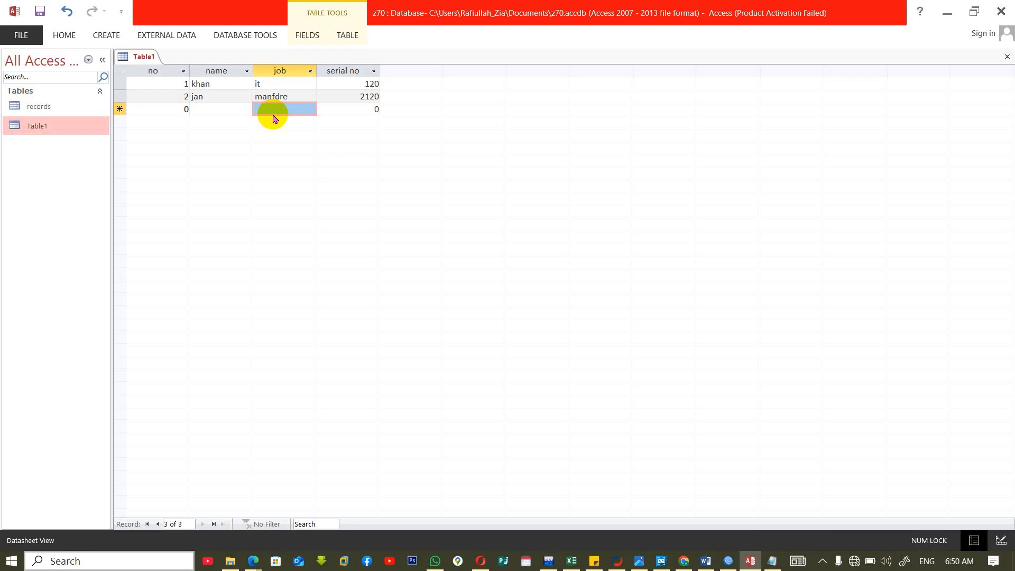
# Close Table1's datasheet and reopen the table in Design View.
pyautogui.hotkey('ctrl', 'w')
pyautogui.rightClick(48, 127)
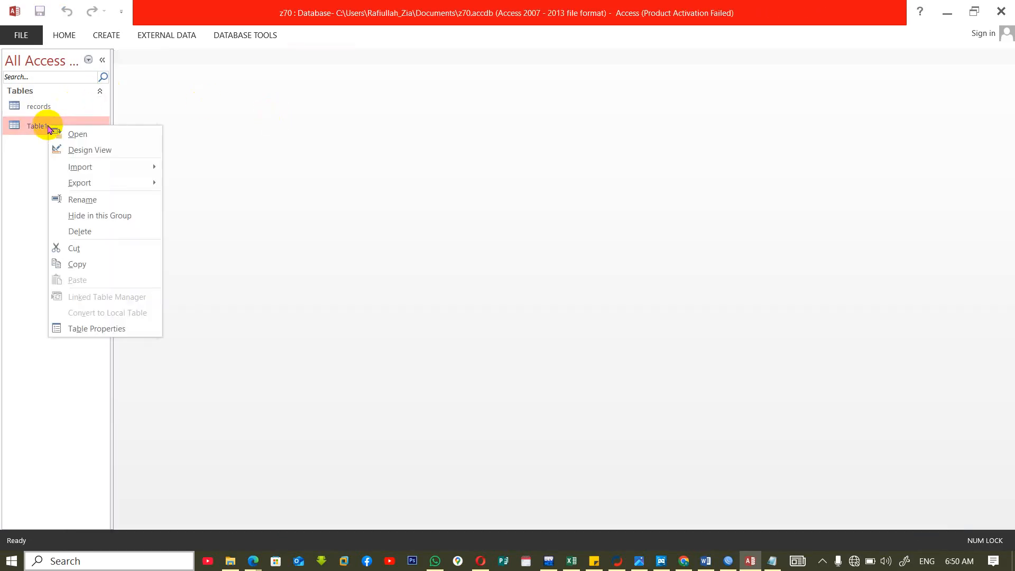
pyautogui.click(90, 150)
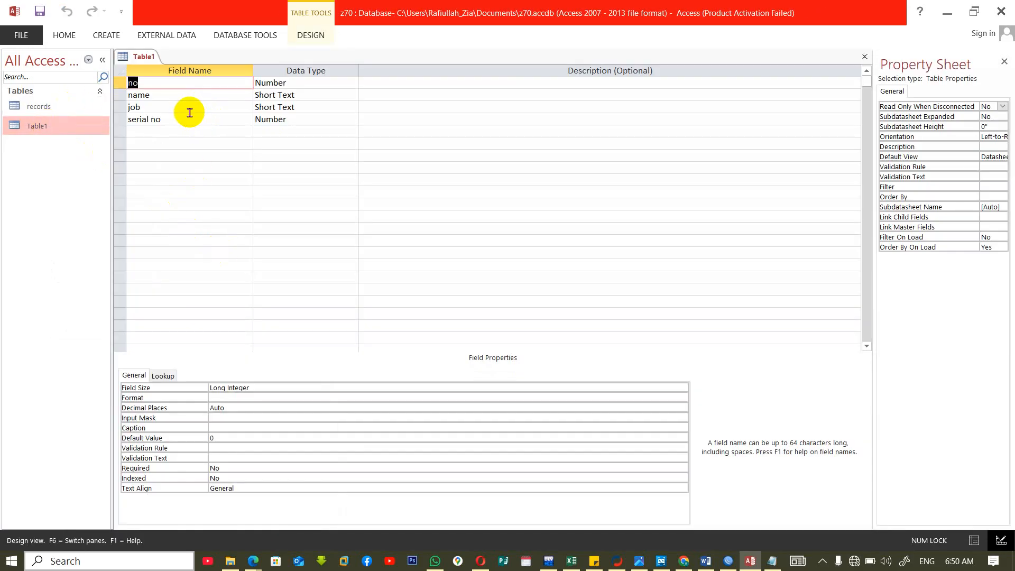
# Examine the Unicode Compression options for the job field without changing the setting.
pyautogui.click(189, 108)
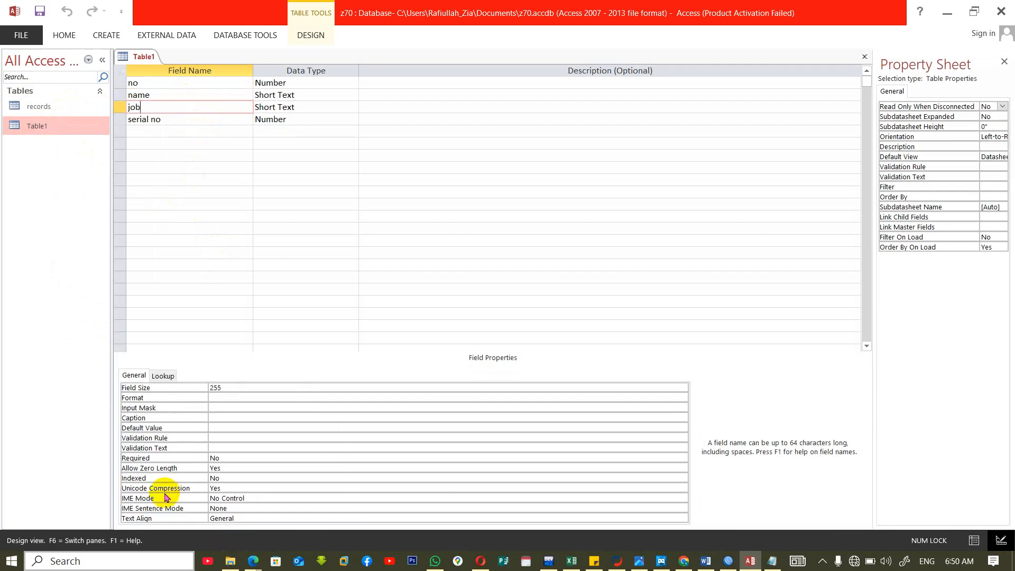
pyautogui.click(363, 487)
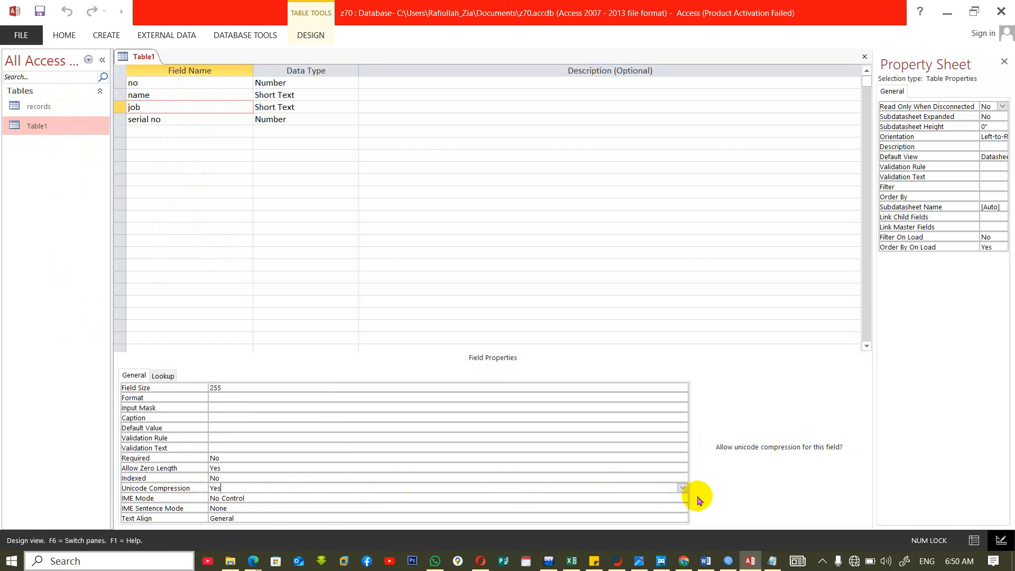
pyautogui.click(682, 488)
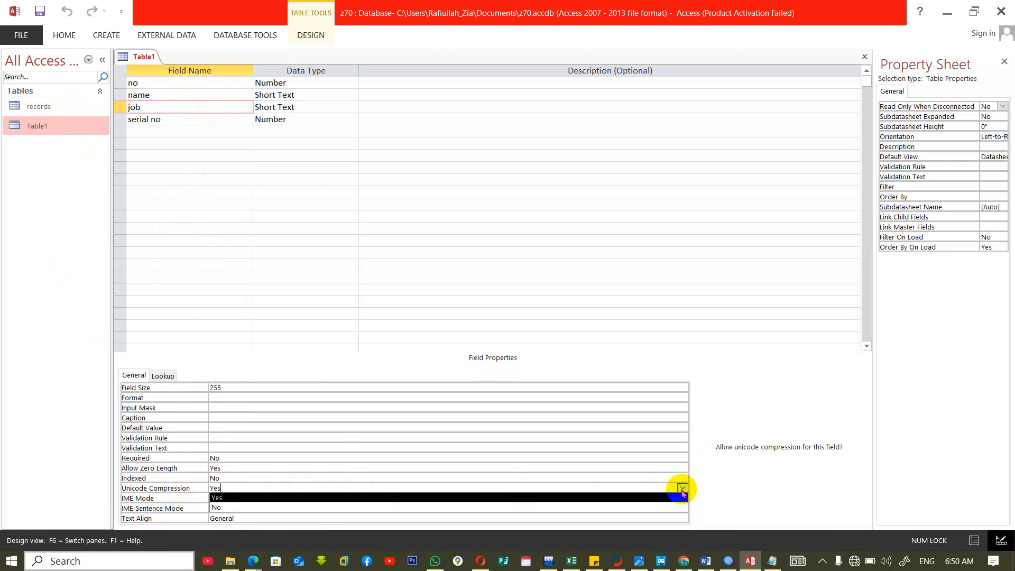
pyautogui.click(682, 490)
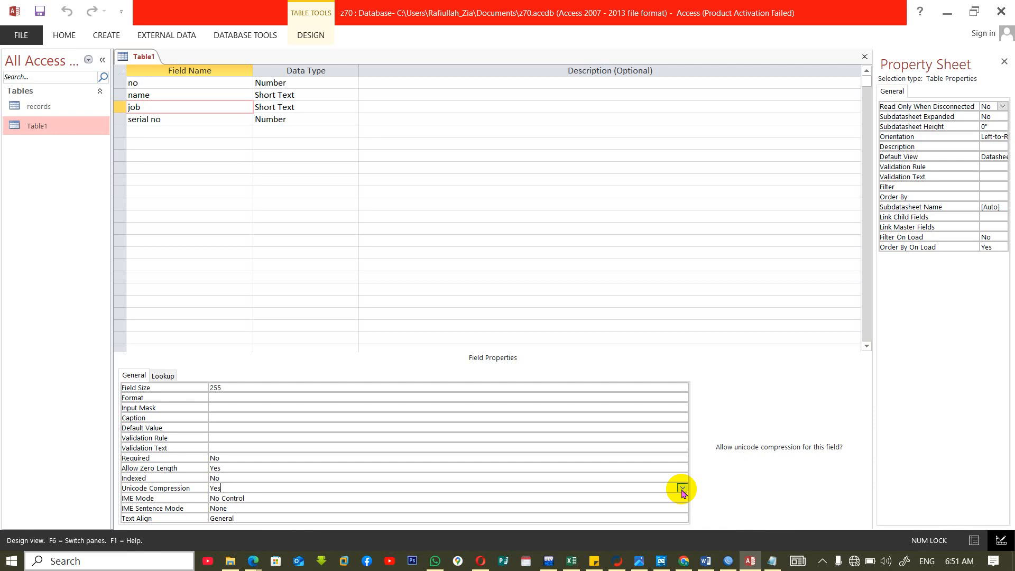
# Show the Windows desktop and move the my daya.txt file just above the YouTube shortcut.
pyautogui.press('super+d')
pyautogui.rightClick(686, 441)
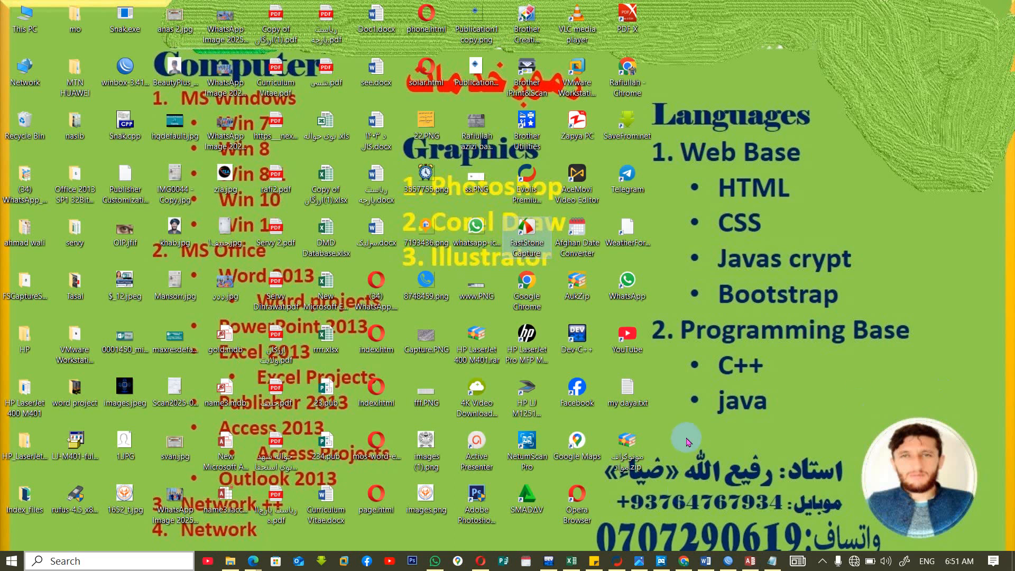
pyautogui.click(627, 392)
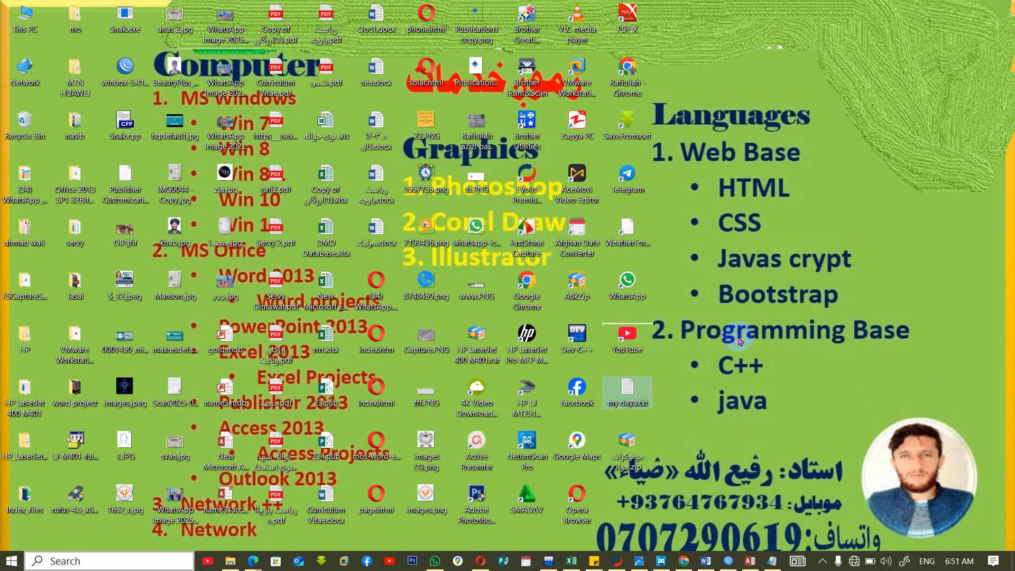
pyautogui.moveTo(739, 340); pyautogui.dragTo(622, 330)
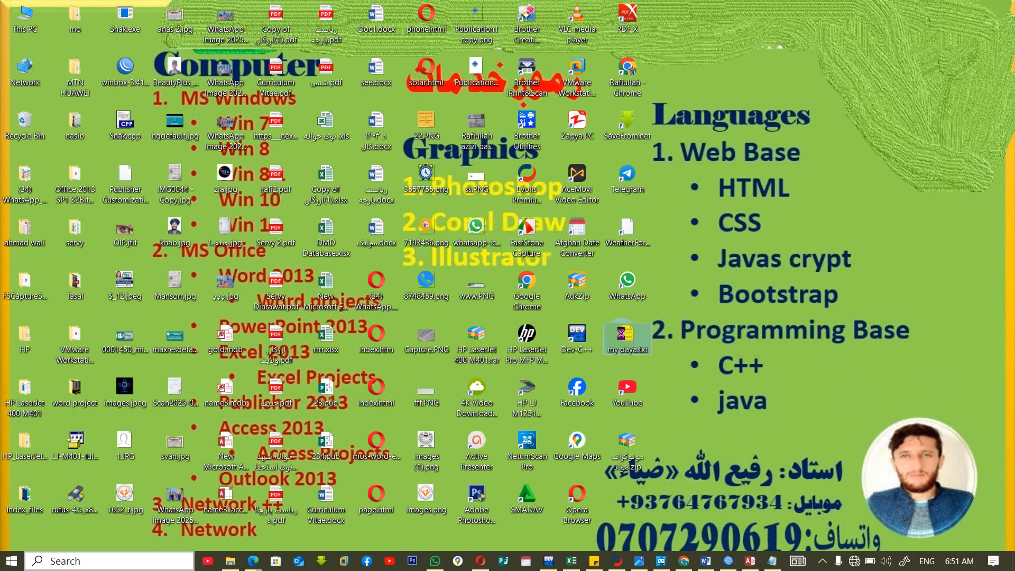
# Enable the advanced attribute Compress contents to save disk space for my daya.txt and apply it.
pyautogui.rightClick(624, 324)
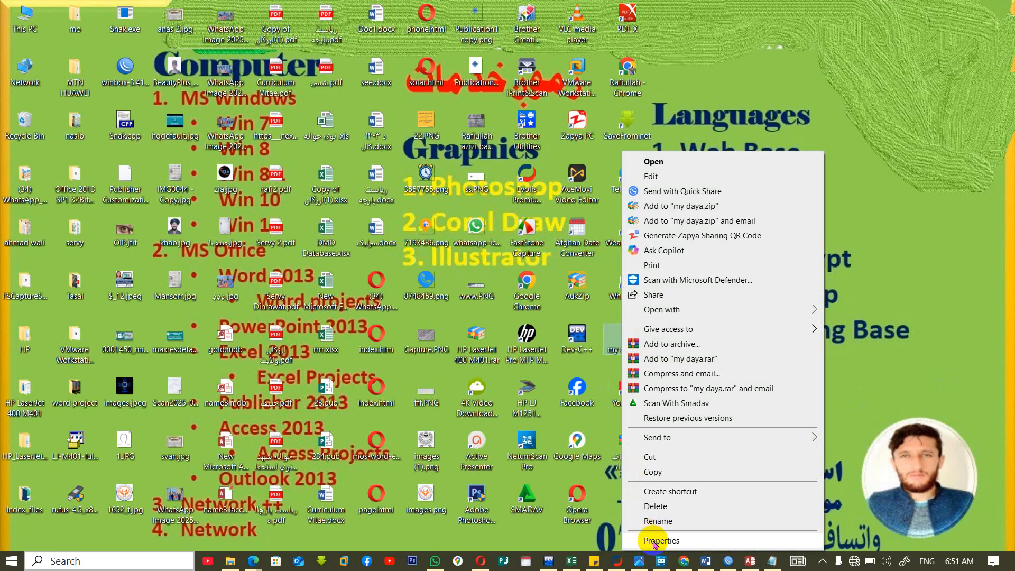
pyautogui.click(655, 542)
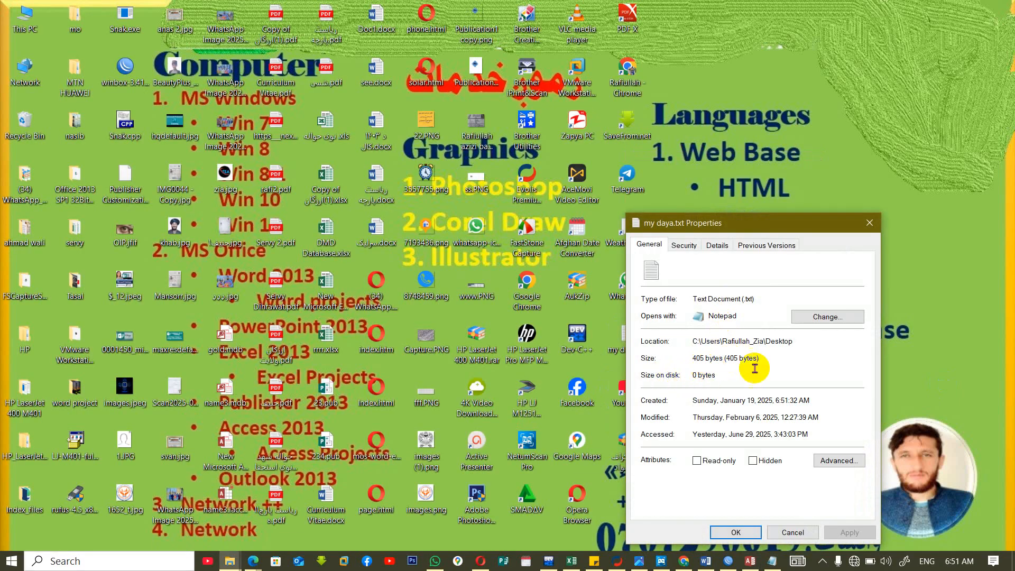
pyautogui.click(841, 460)
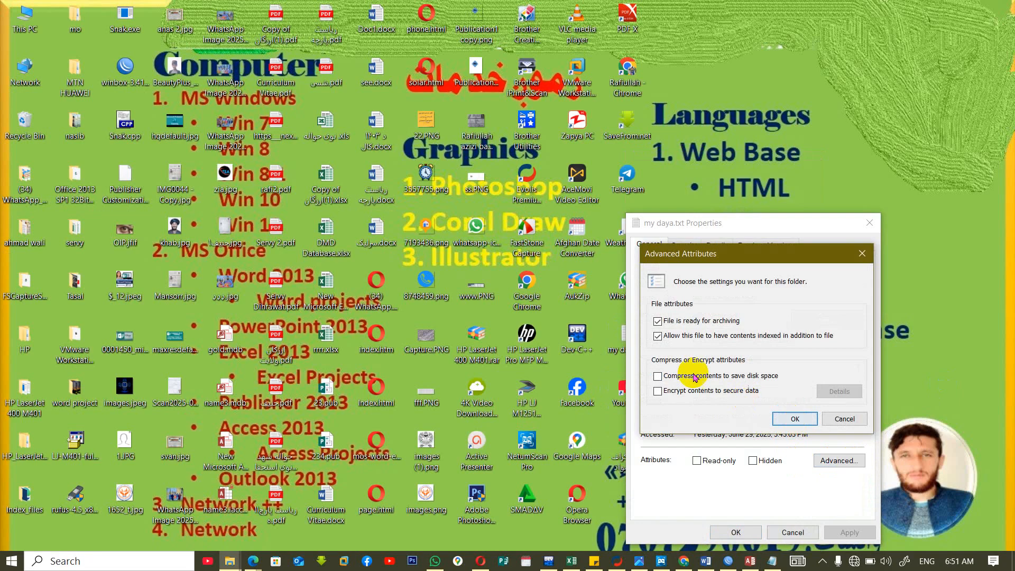
pyautogui.click(658, 376)
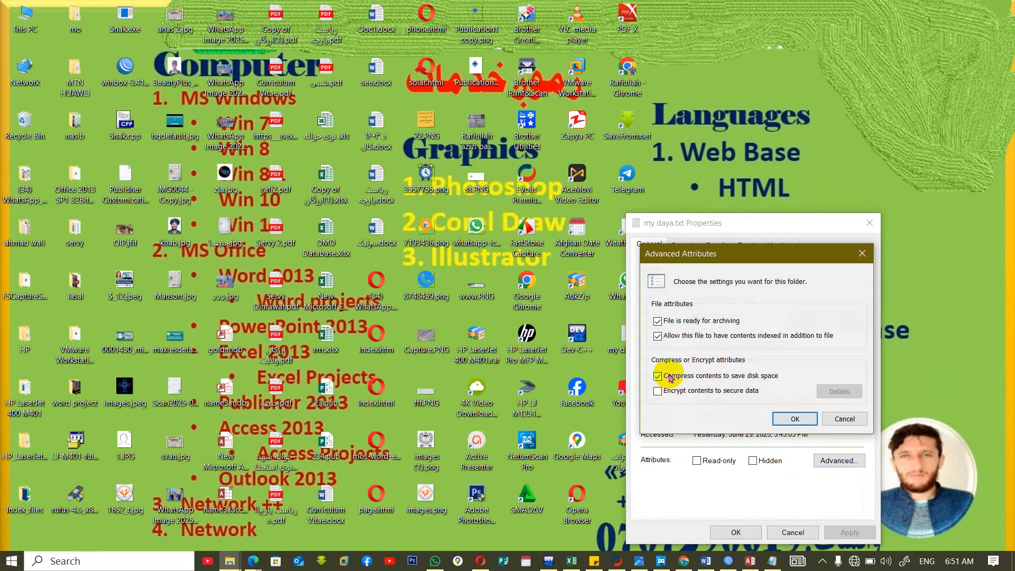
pyautogui.click(796, 419)
pyautogui.click(751, 534)
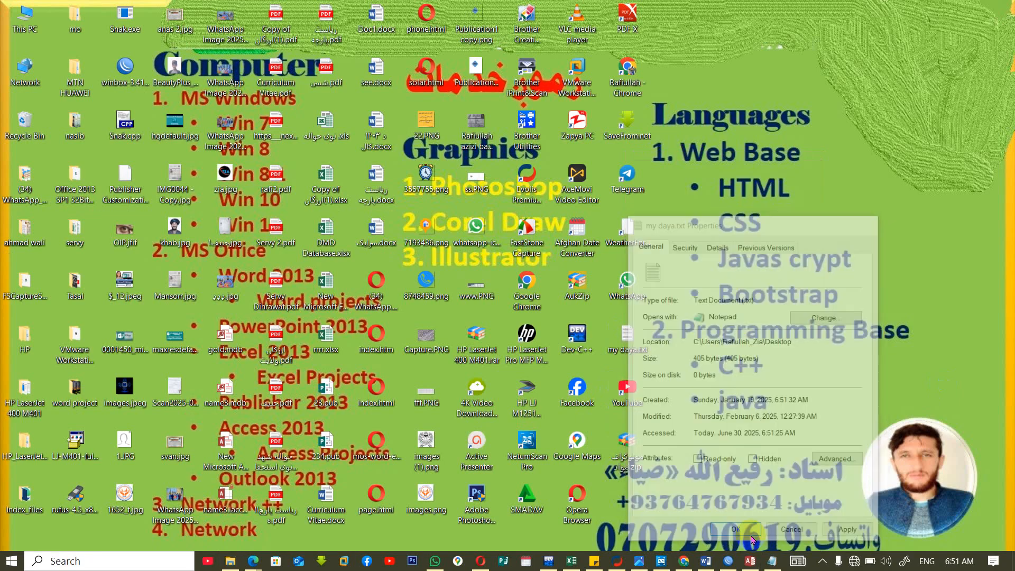
# Review the general file properties of my daya.txt, including its size, and dismiss them without changes.
pyautogui.rightClick(623, 342)
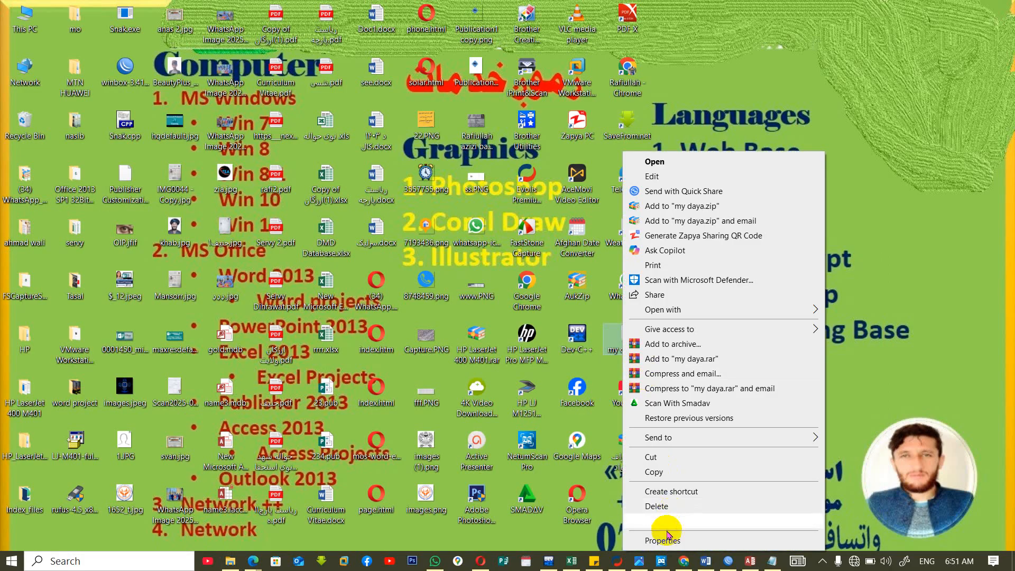
pyautogui.click(615, 443)
pyautogui.rightClick(616, 336)
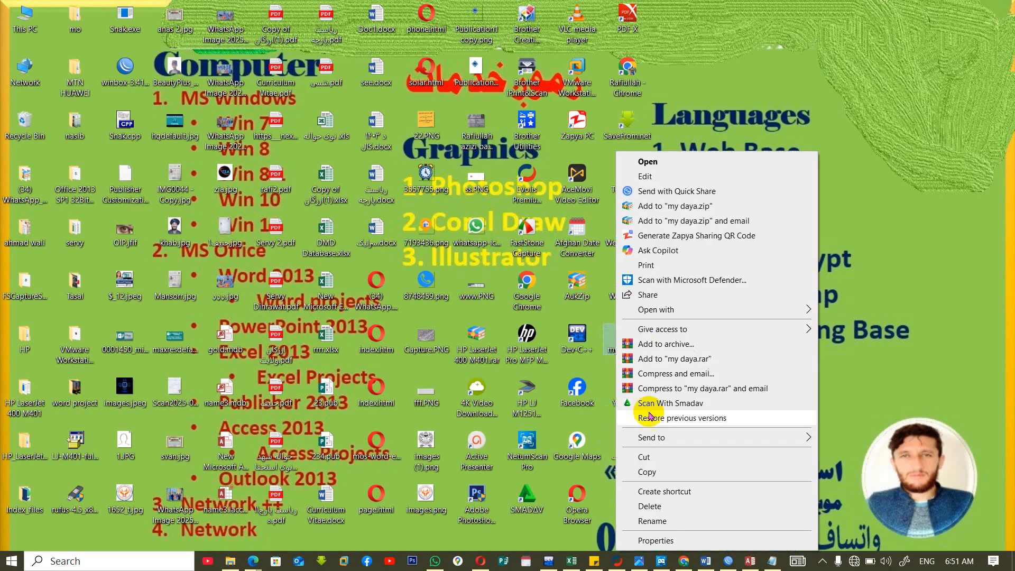
pyautogui.click(653, 540)
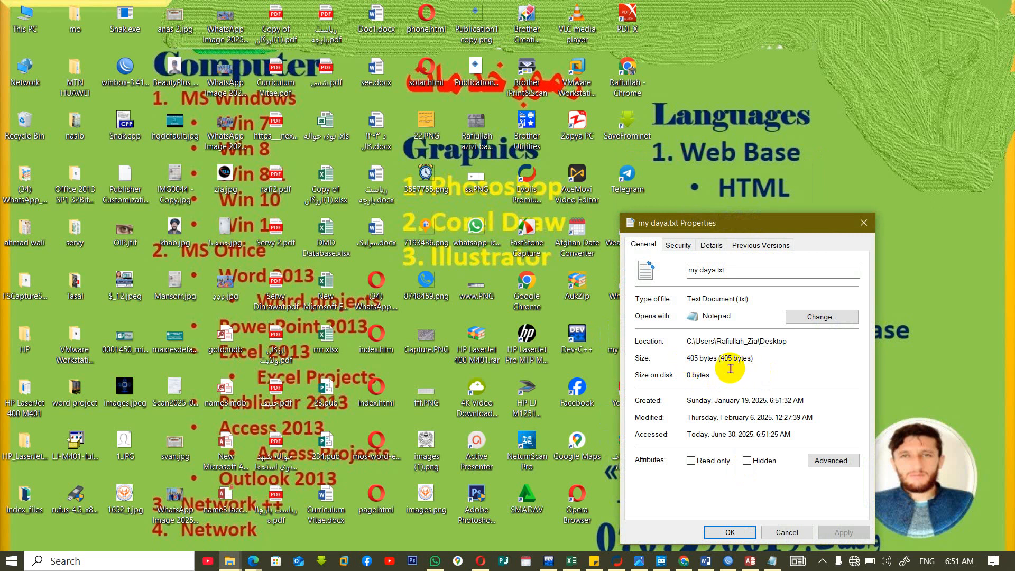
pyautogui.click(784, 533)
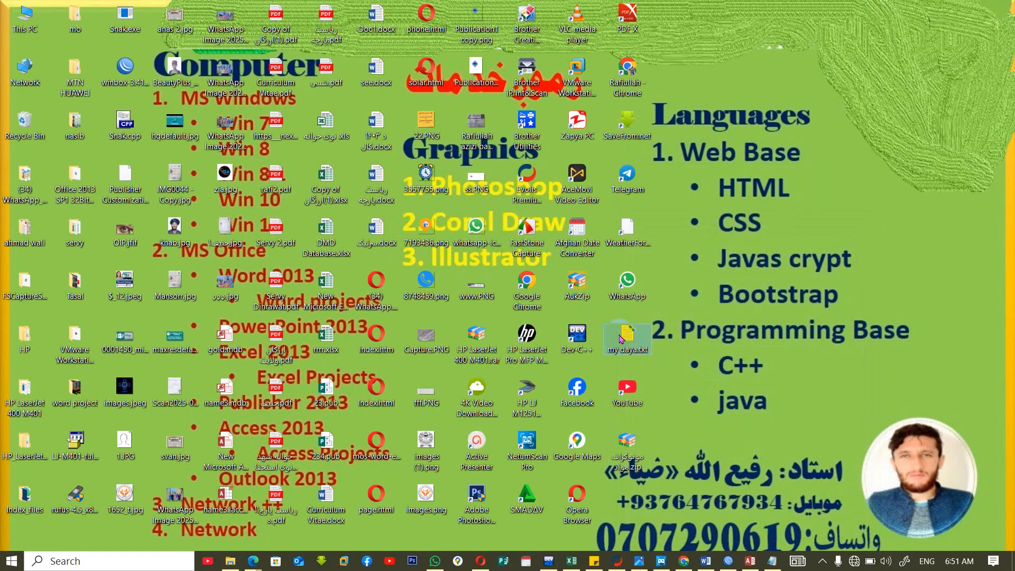
# Check the compression setting in the advanced attributes of my daya.txt and close its properties.
pyautogui.moveTo(620, 339)
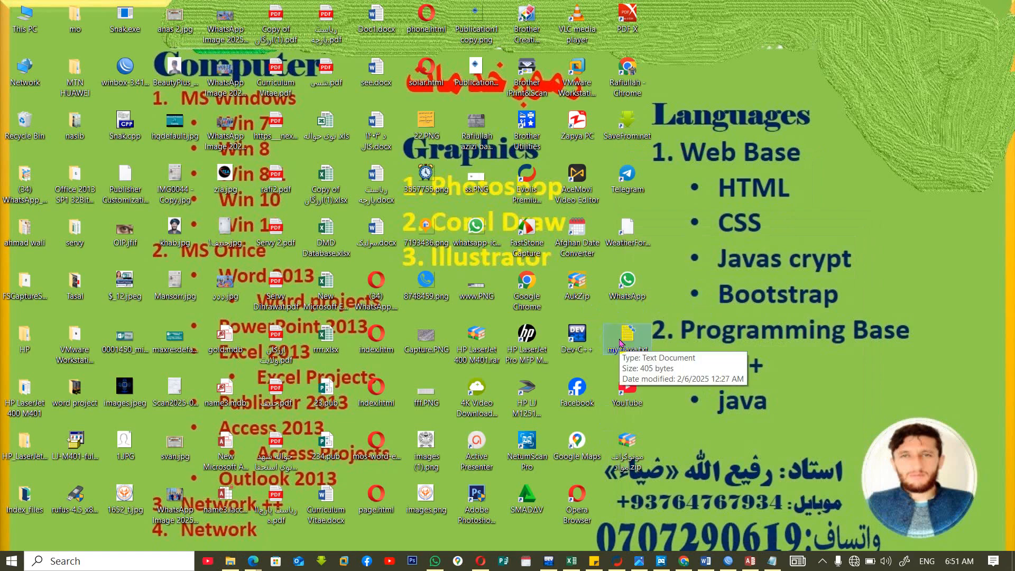
pyautogui.rightClick(620, 338)
pyautogui.click(659, 540)
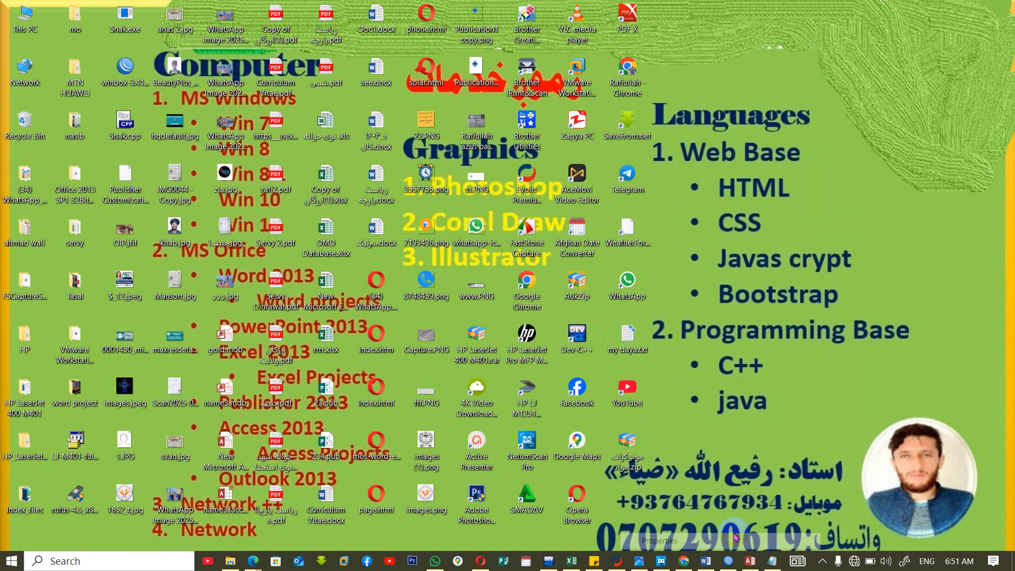
pyautogui.click(837, 460)
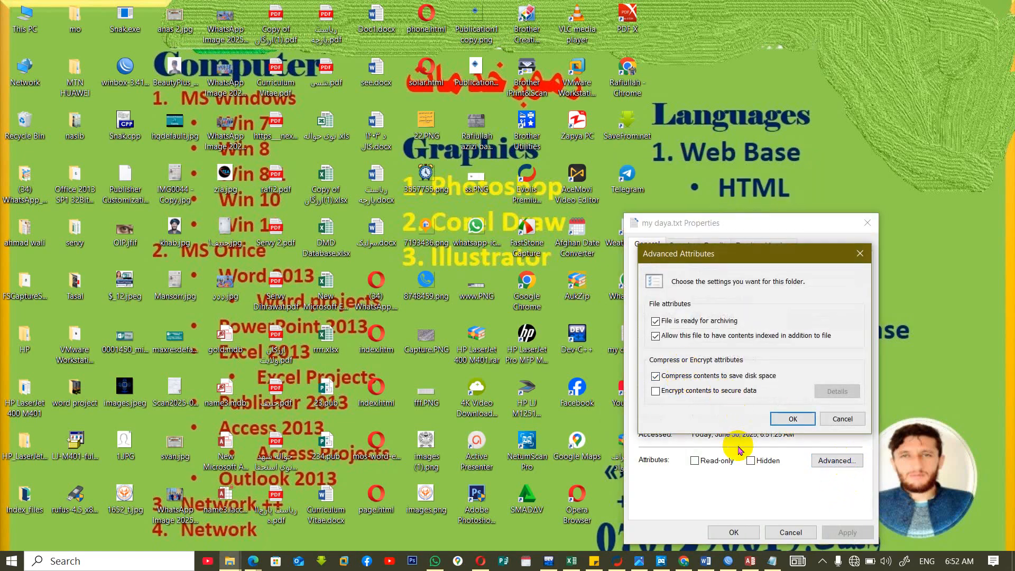
pyautogui.click(791, 419)
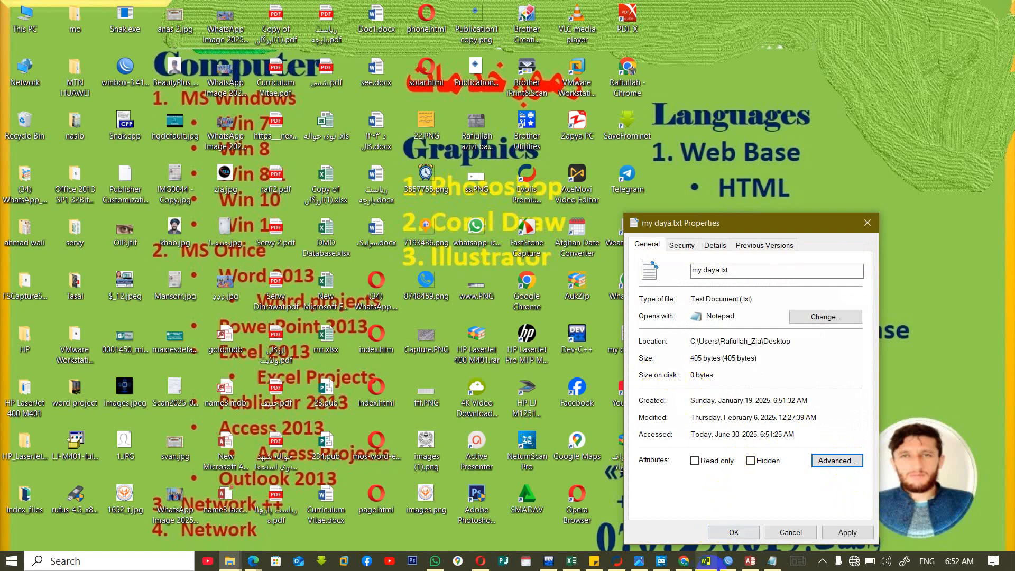
pyautogui.click(735, 531)
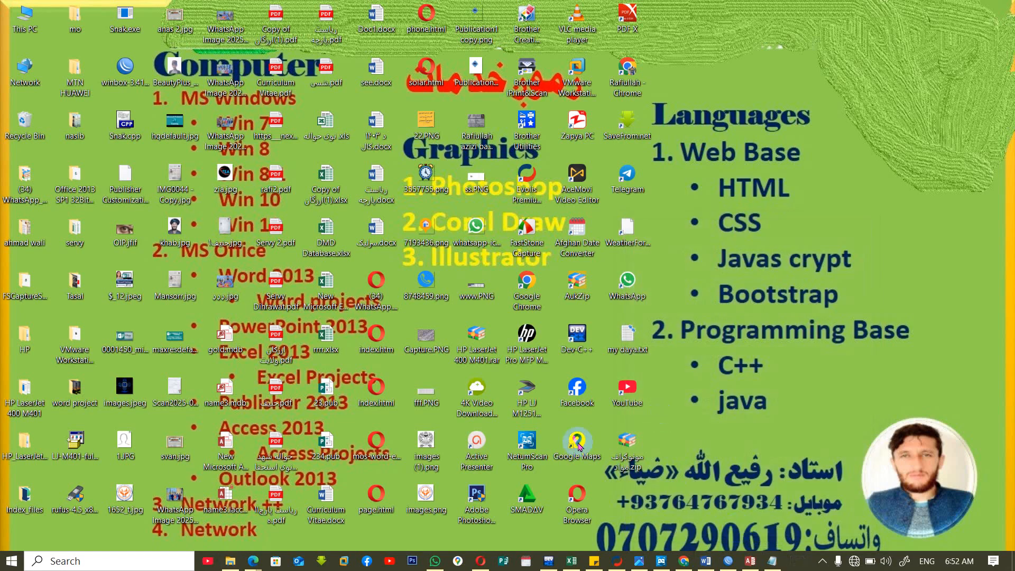
# Switch back to Access and set the job field's IME Mode to On.
pyautogui.click(749, 564)
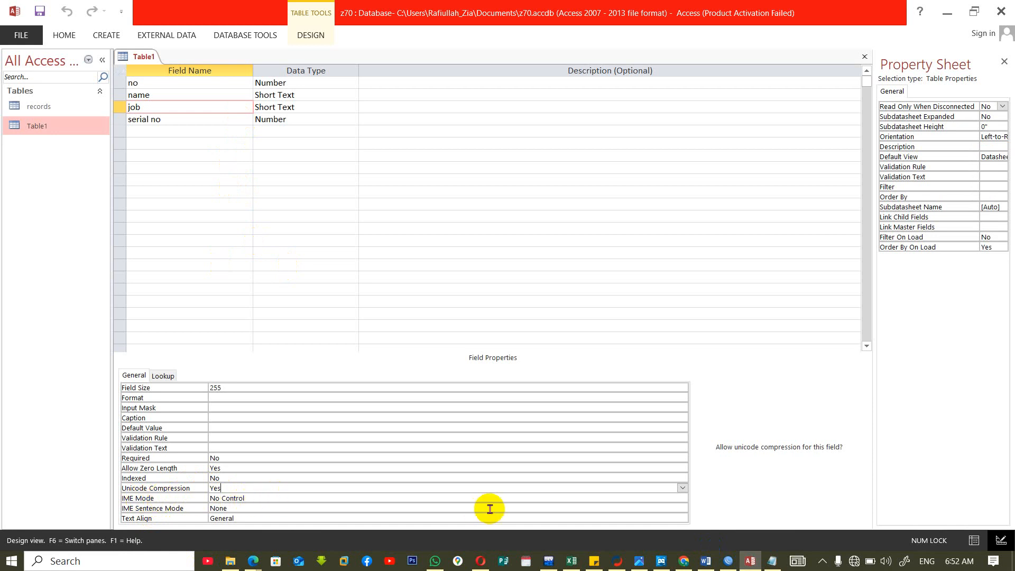
pyautogui.click(568, 497)
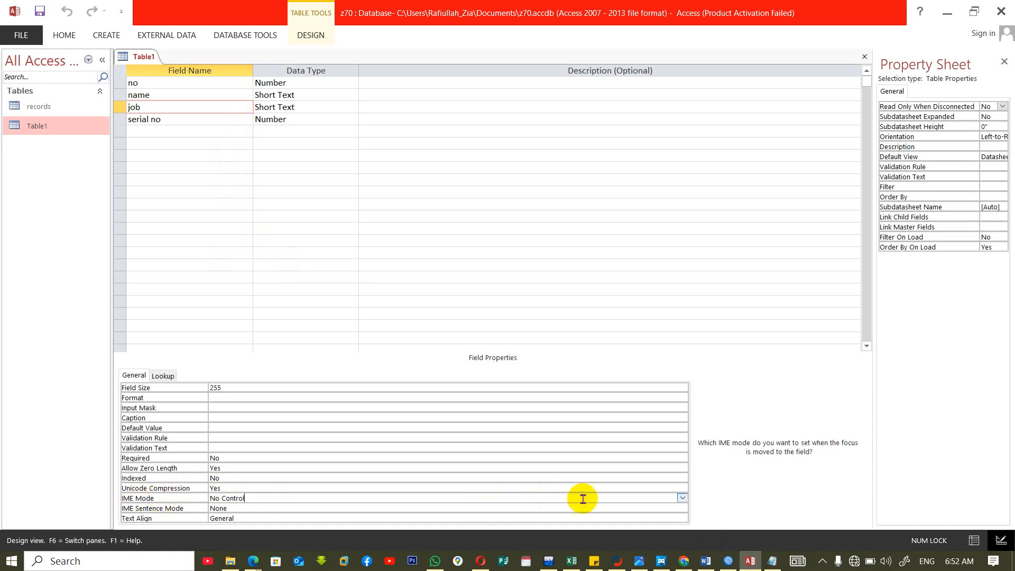
pyautogui.click(682, 487)
pyautogui.click(682, 499)
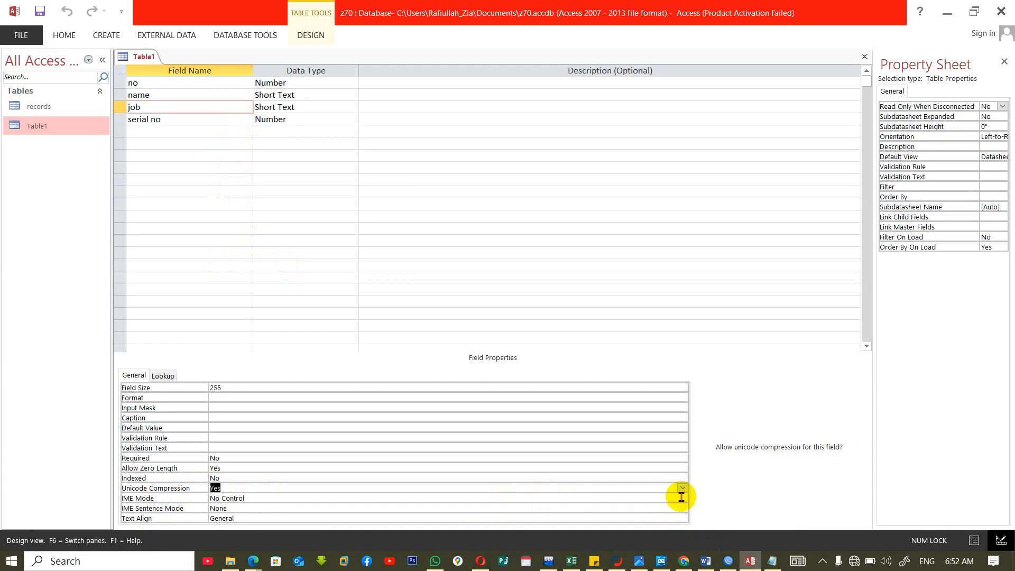
pyautogui.click(681, 497)
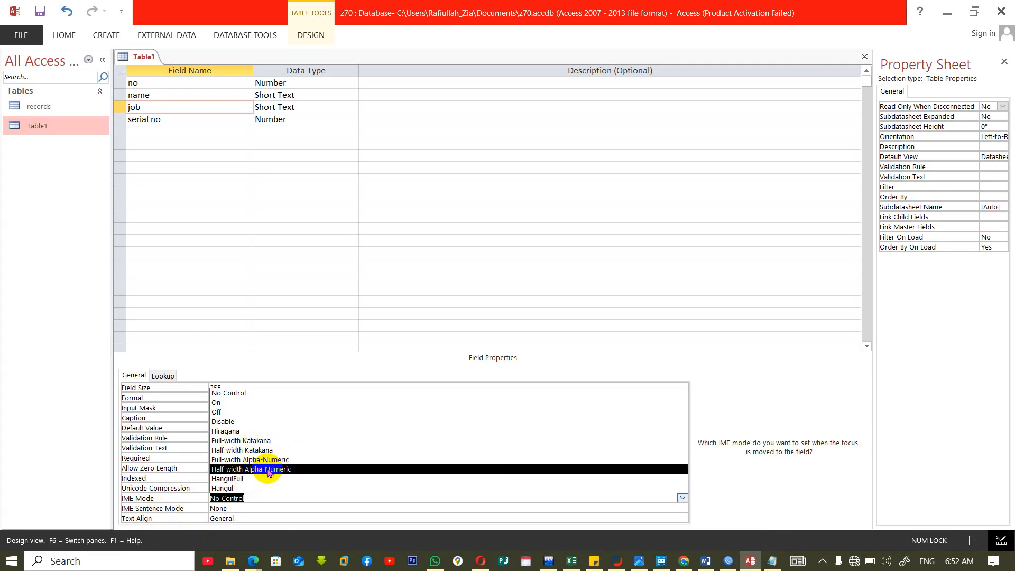
pyautogui.click(222, 403)
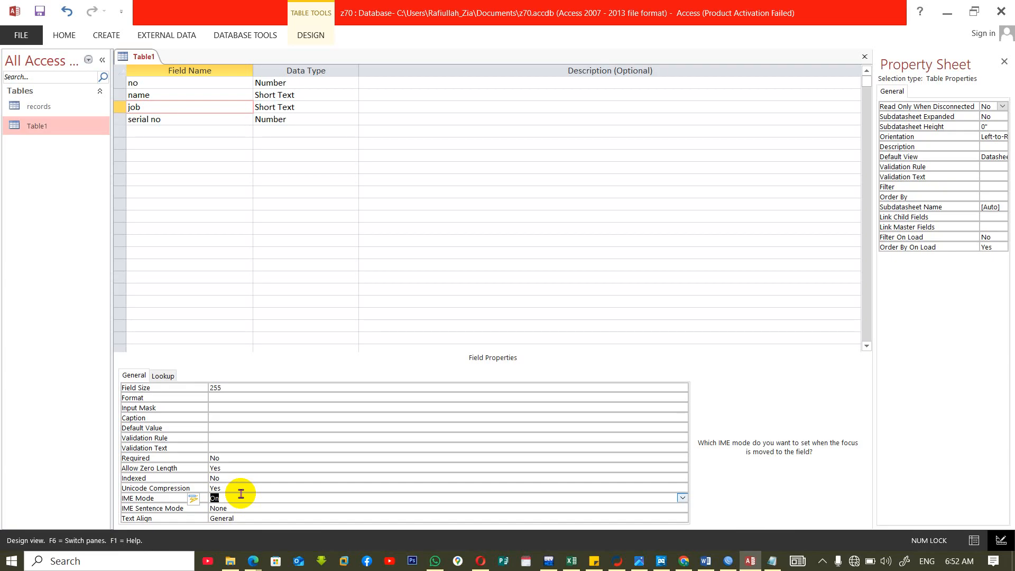
# Set the job field's IME Sentence Mode to Conversation and select its Text Align property.
pyautogui.click(264, 509)
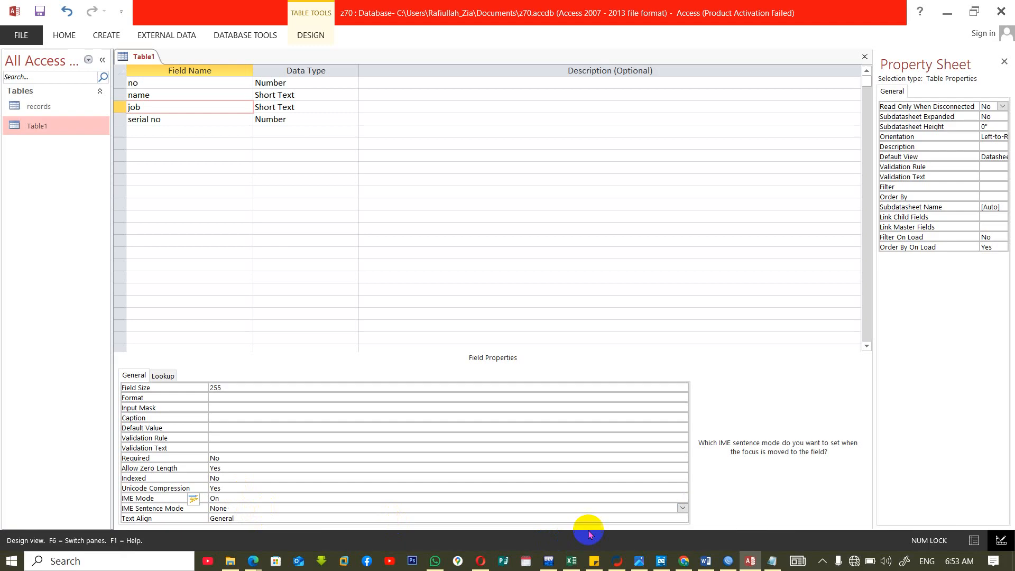
pyautogui.click(682, 508)
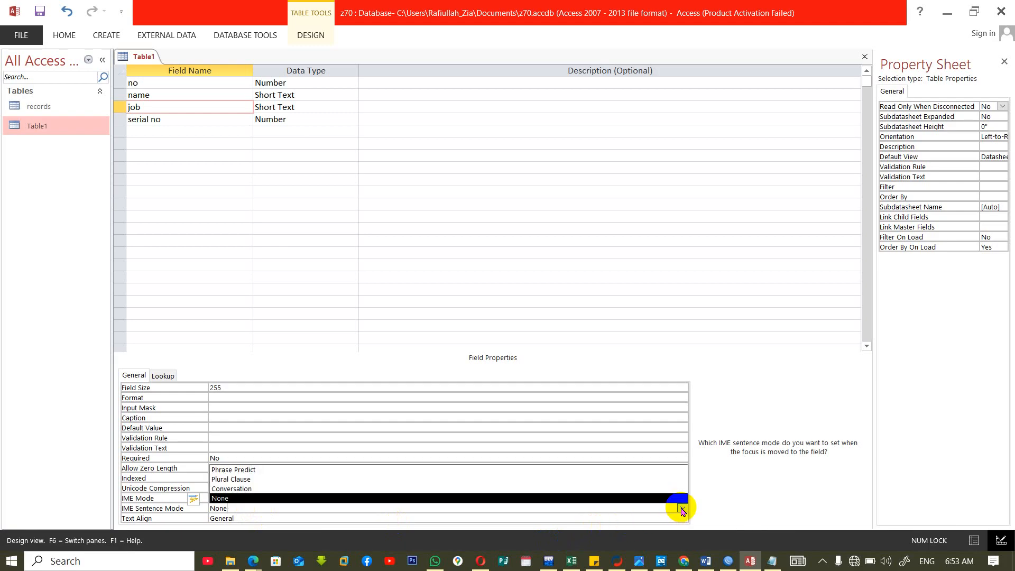
pyautogui.click(289, 489)
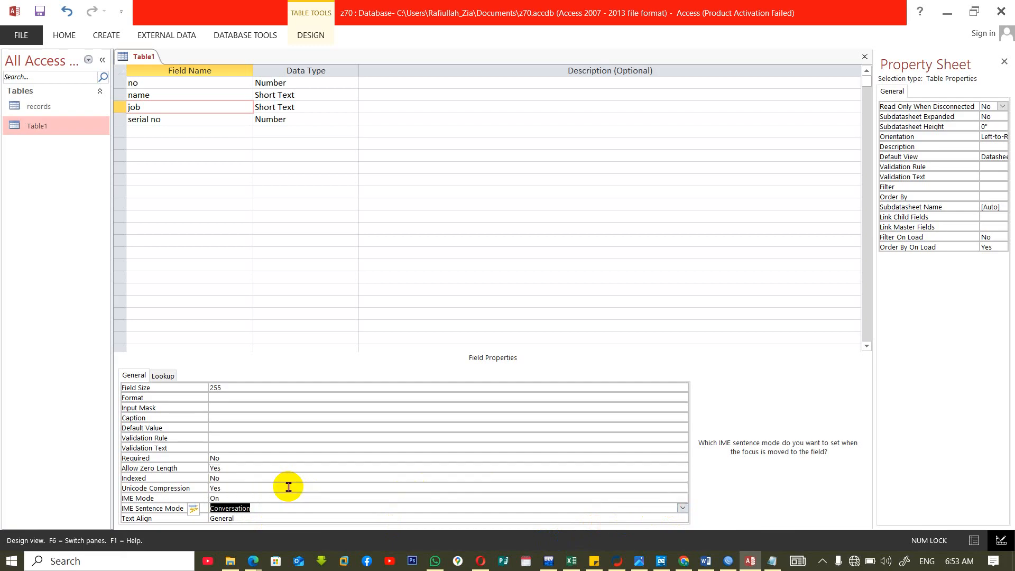
pyautogui.click(144, 522)
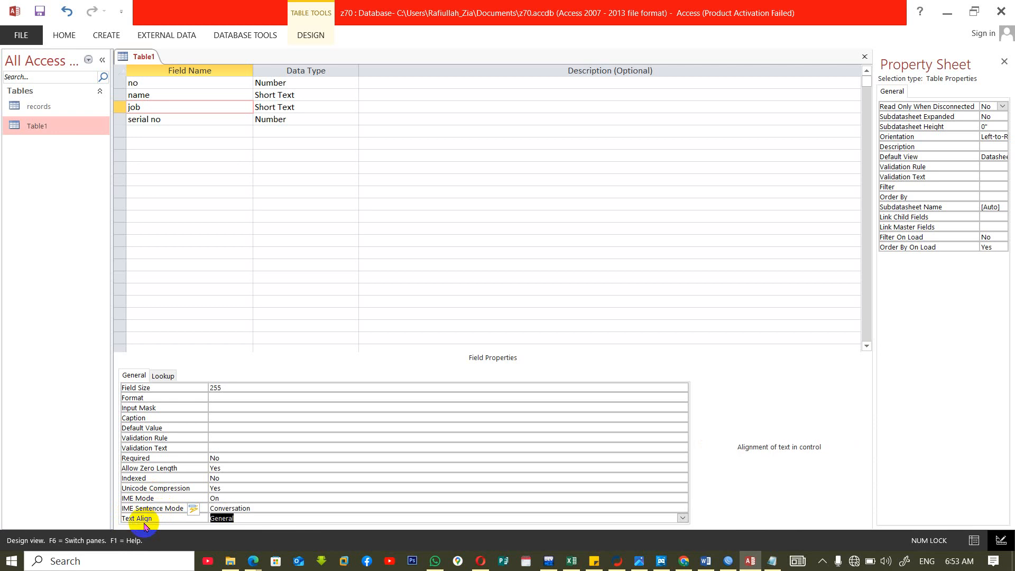
# Close Table1, saving the design changes, and reopen it in Datasheet View with a wider name column.
pyautogui.hotkey('ctrl', 'w')
pyautogui.click(463, 318)
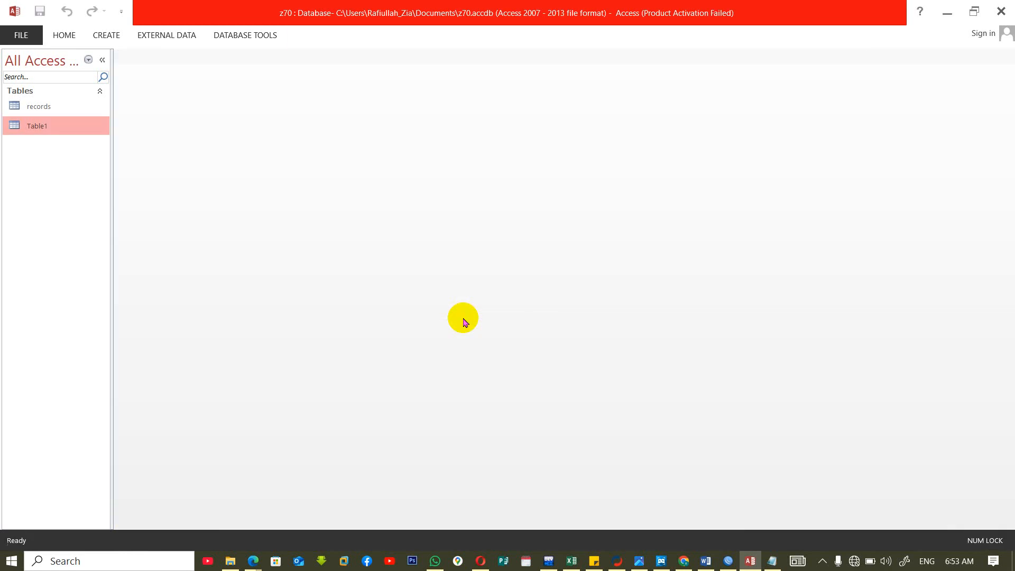
pyautogui.doubleClick(51, 128)
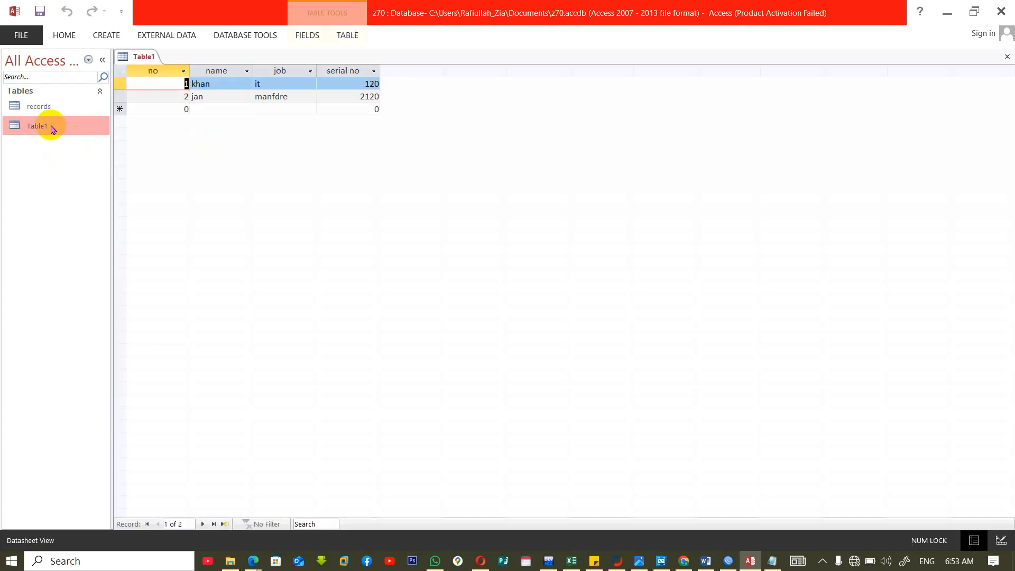
pyautogui.moveTo(314, 71); pyautogui.dragTo(332, 71)
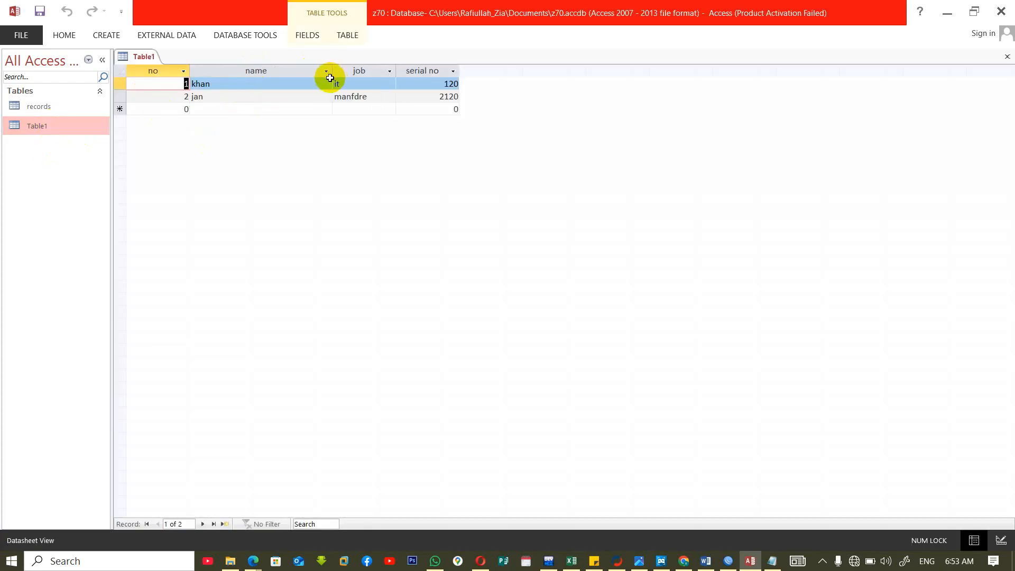
# Widen the job and serial no columns in the Table1 datasheet.
pyautogui.click(393, 69)
pyautogui.click(396, 69)
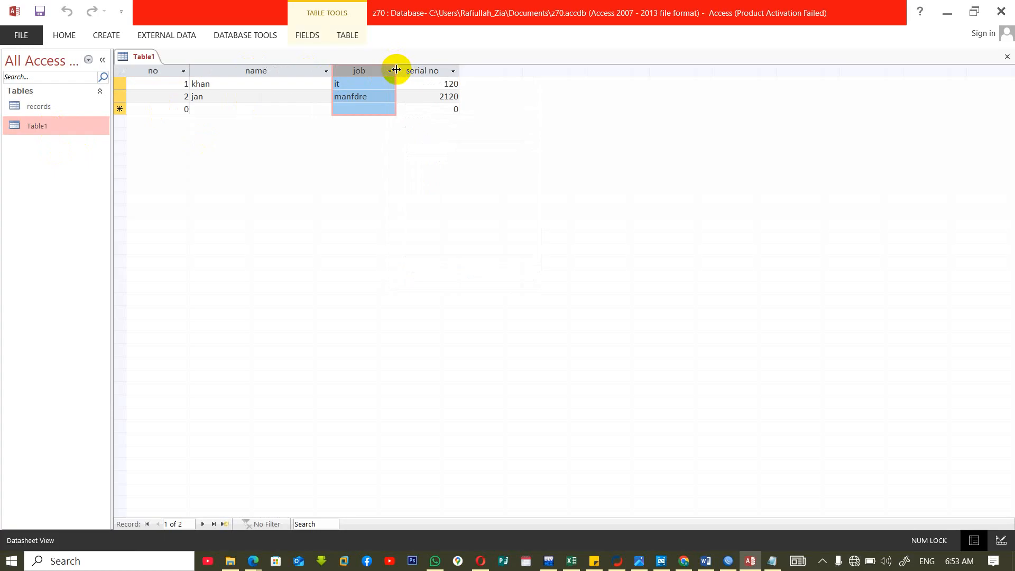
pyautogui.moveTo(396, 71); pyautogui.dragTo(433, 71)
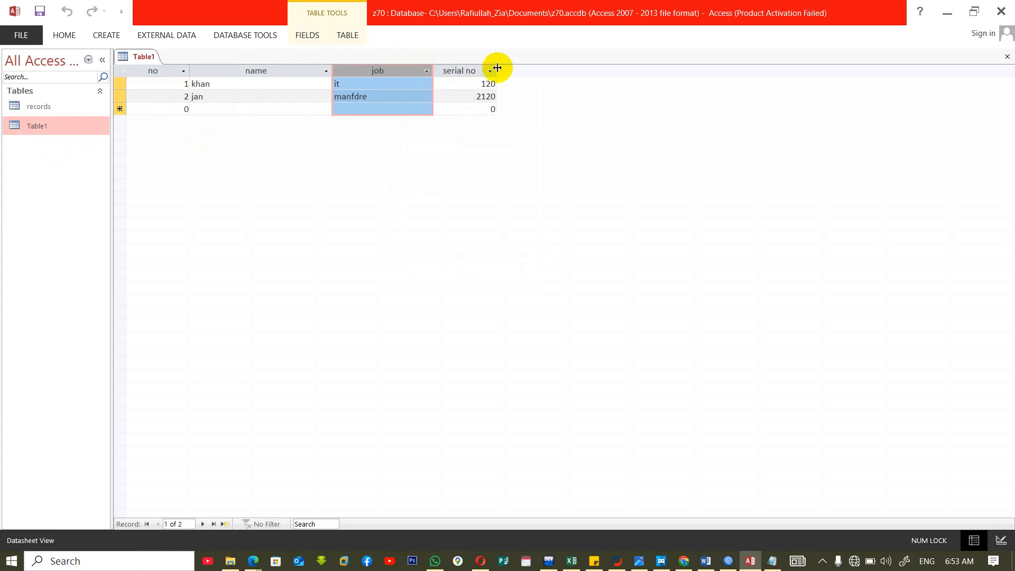
pyautogui.moveTo(496, 71); pyautogui.dragTo(550, 73)
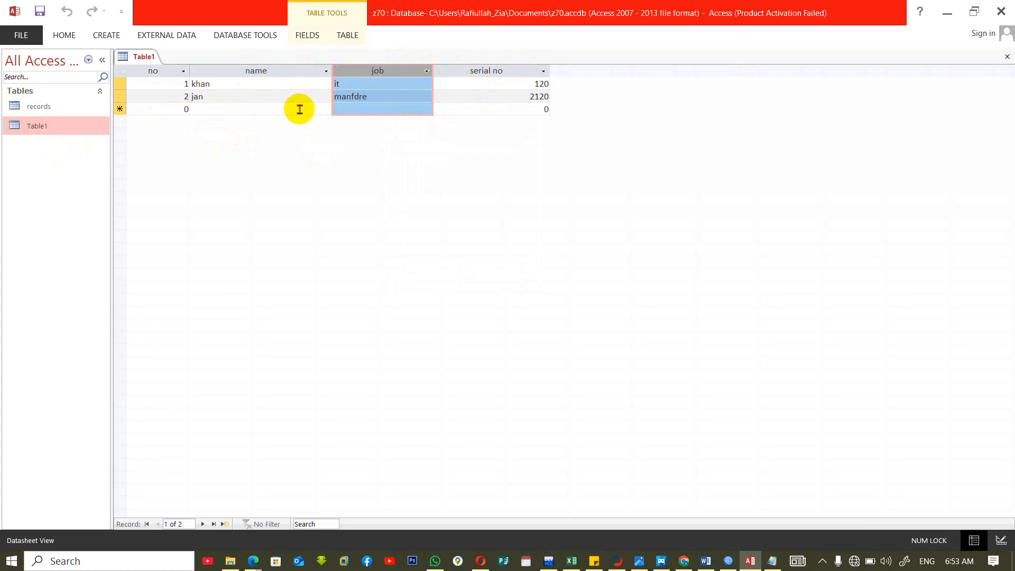
# Open Table1 in Design View and set the no field's Text Align to Center.
pyautogui.rightClick(43, 125)
pyautogui.click(70, 150)
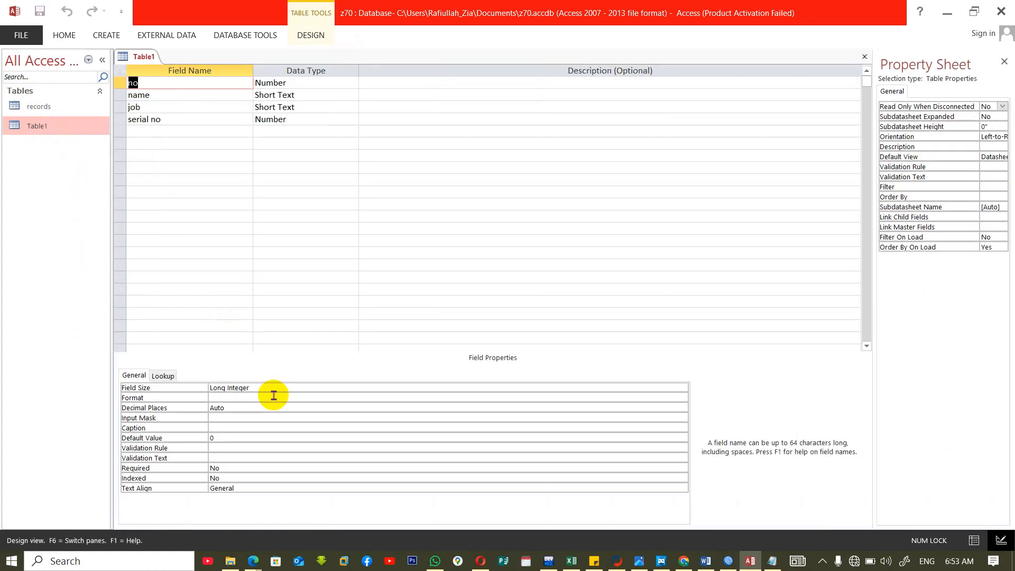
pyautogui.click(161, 489)
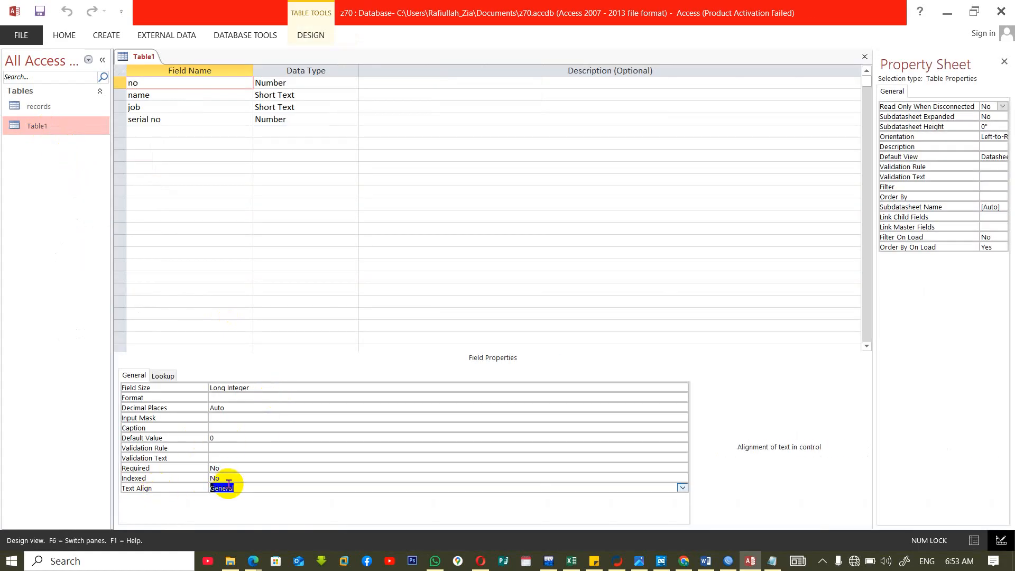
pyautogui.click(683, 488)
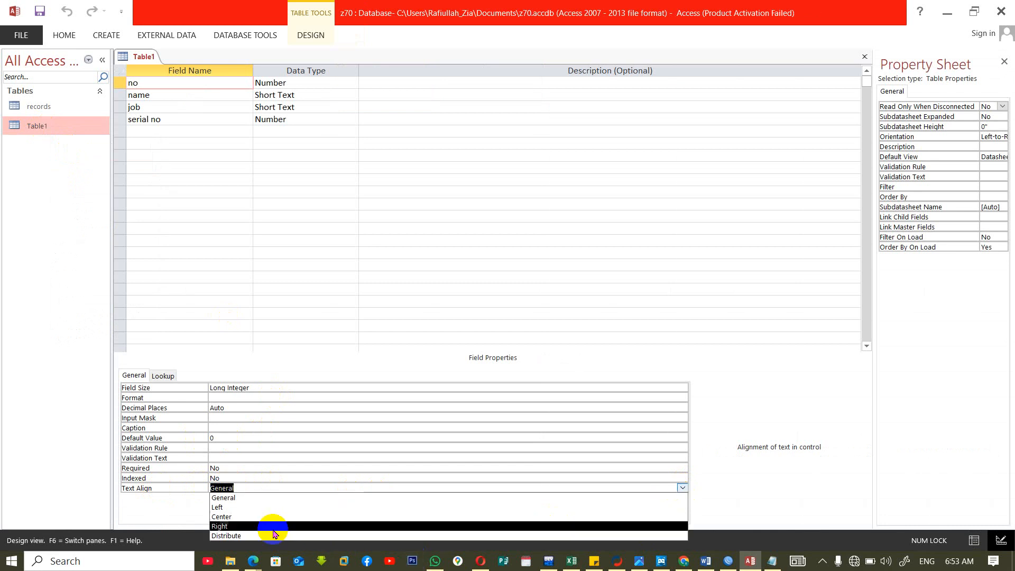
pyautogui.click(251, 517)
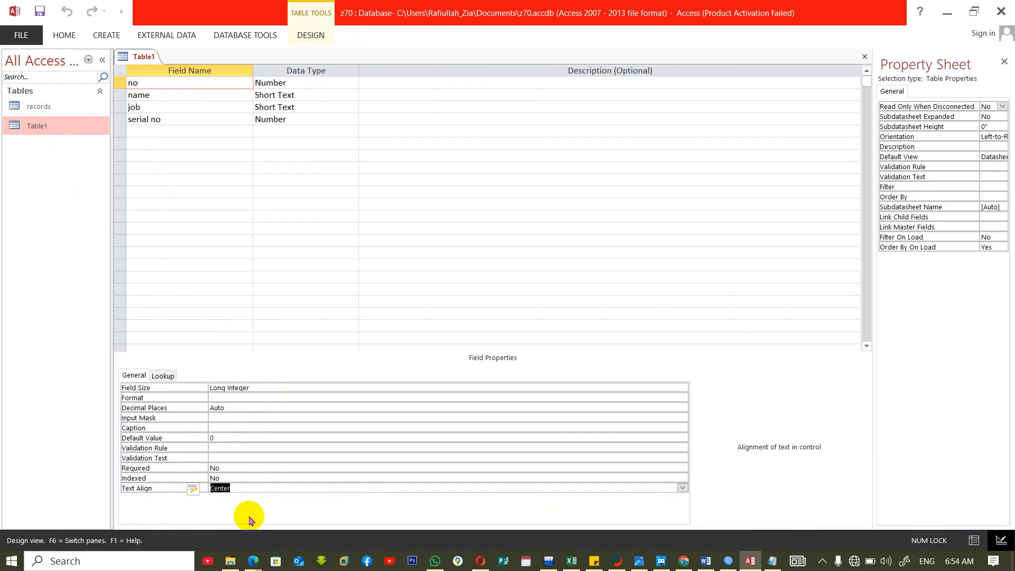
# Set the name field's Text Align to Center.
pyautogui.click(181, 94)
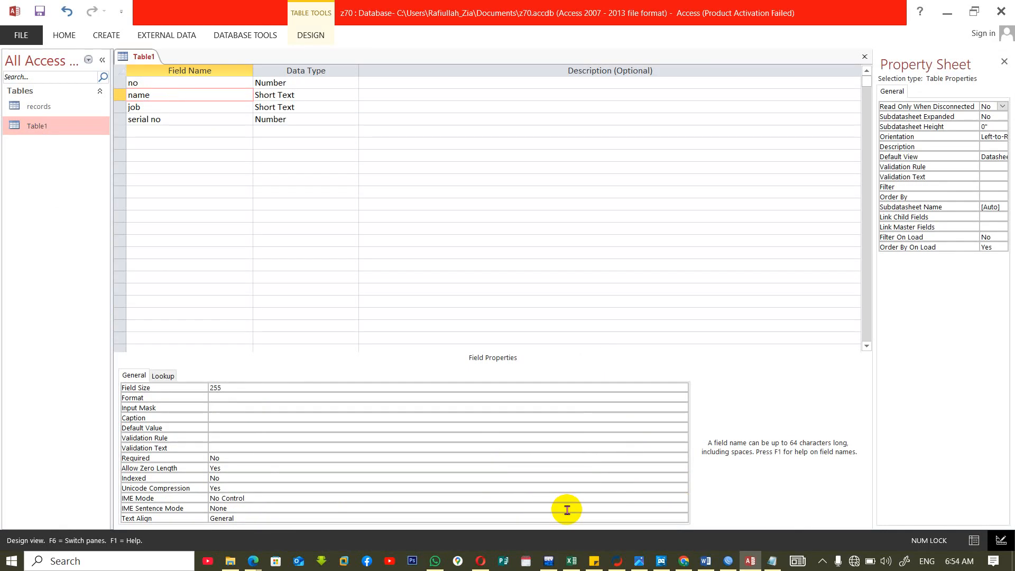
pyautogui.click(618, 519)
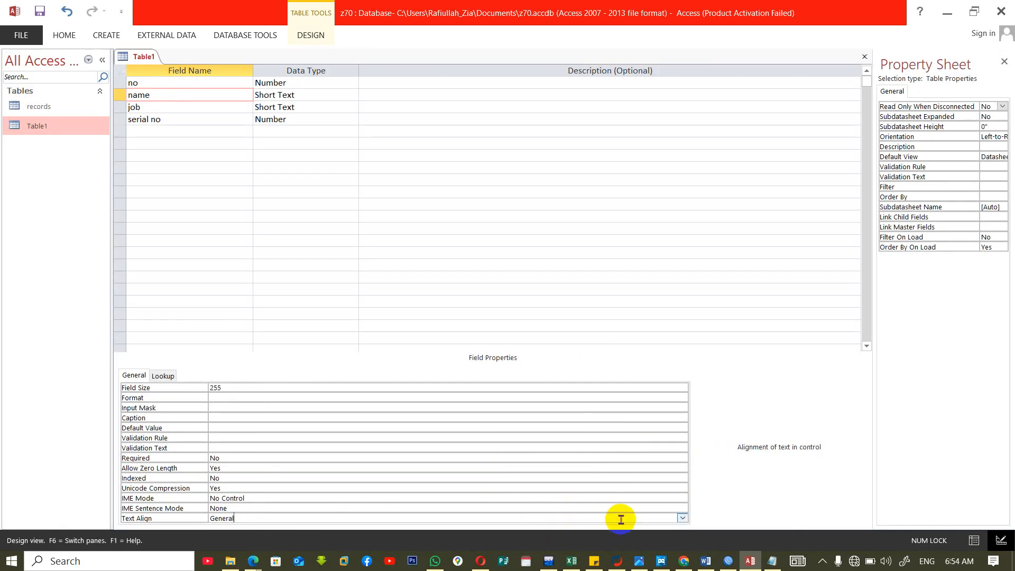
pyautogui.click(682, 518)
pyautogui.click(246, 489)
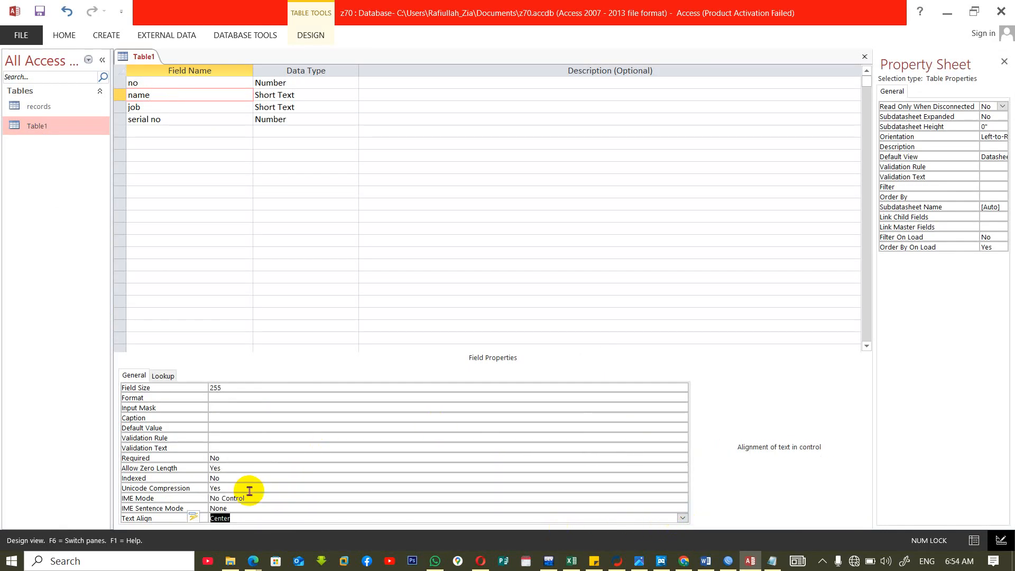
# Close Table1, saving the design changes, and reopen it in Datasheet View to check the alignment of the no, name and job columns.
pyautogui.hotkey('ctrl', 'w')
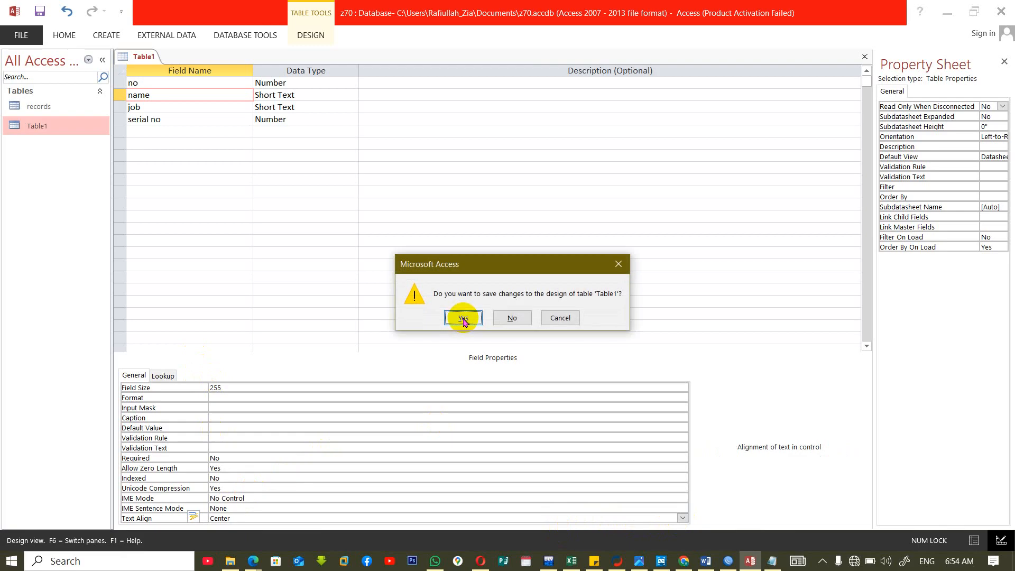
pyautogui.click(461, 320)
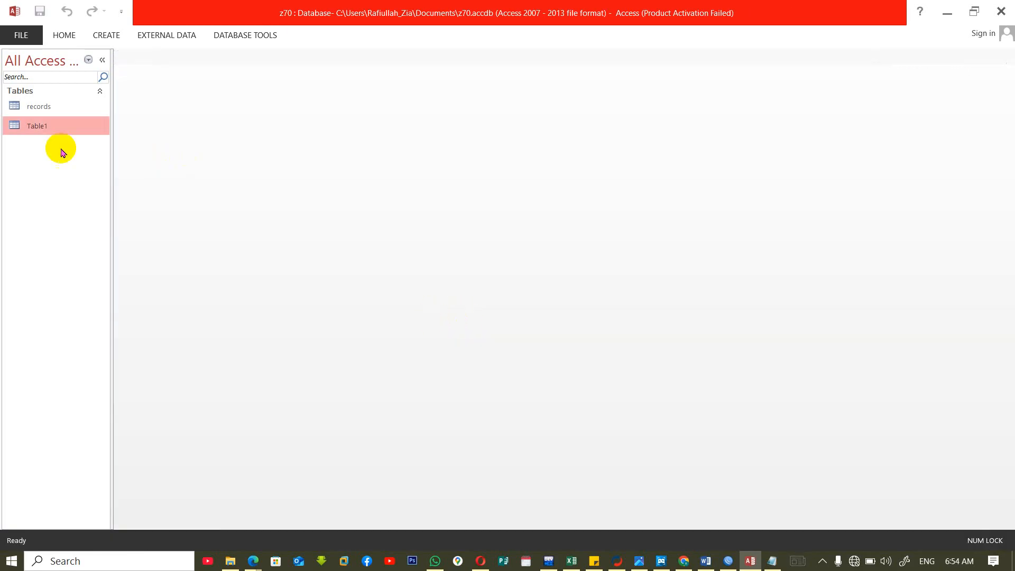
pyautogui.doubleClick(31, 128)
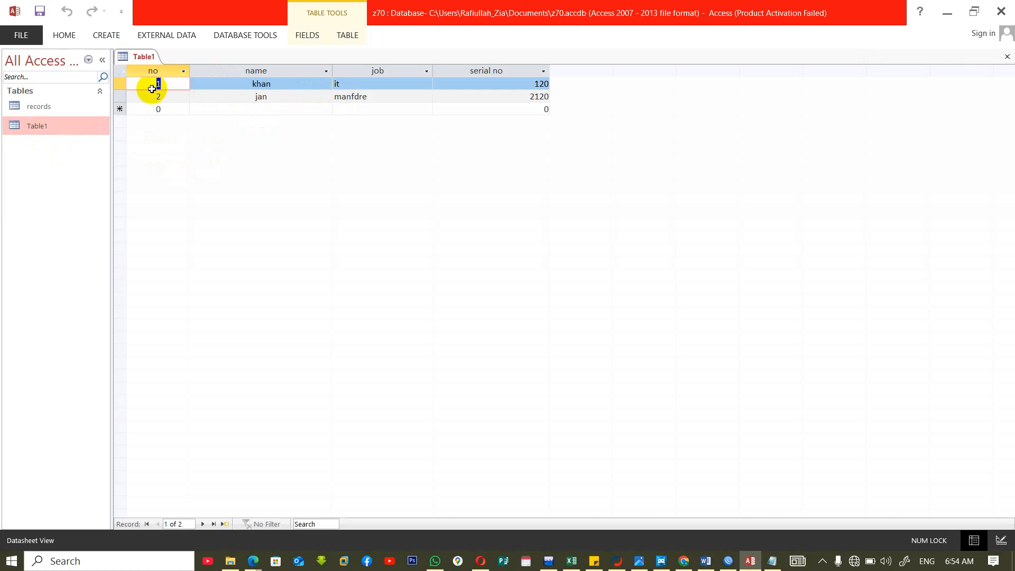
pyautogui.click(238, 85)
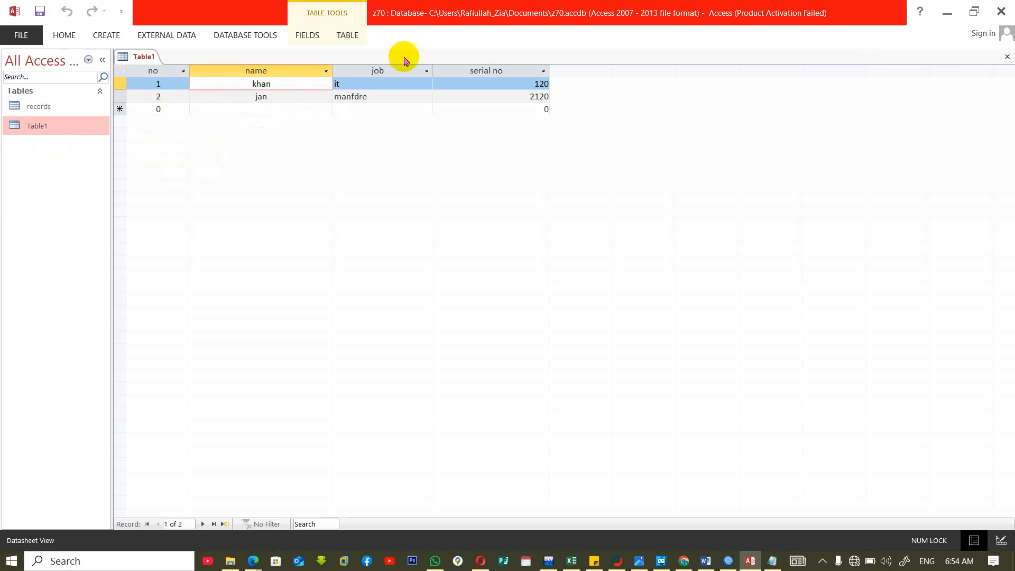
pyautogui.click(351, 83)
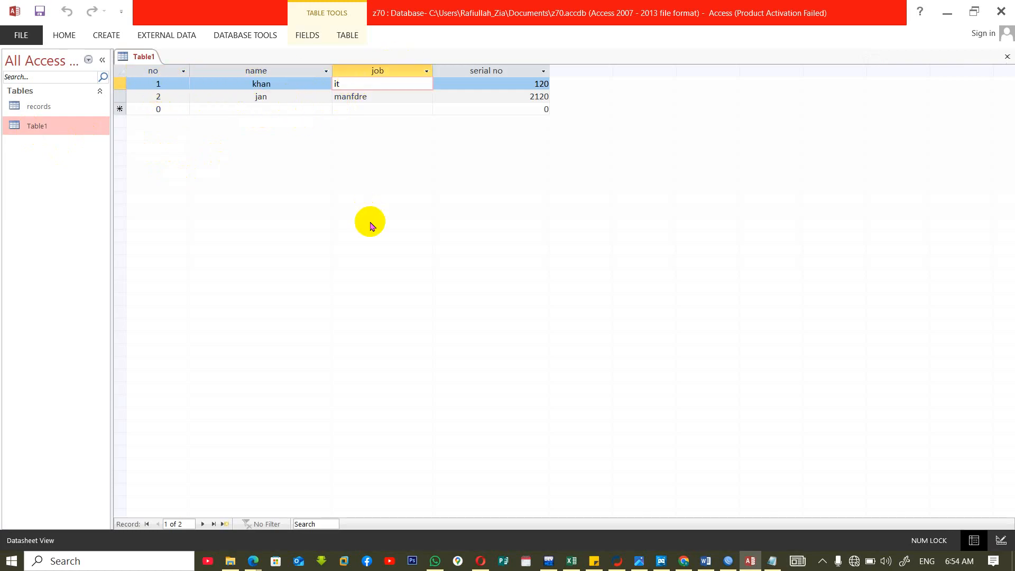